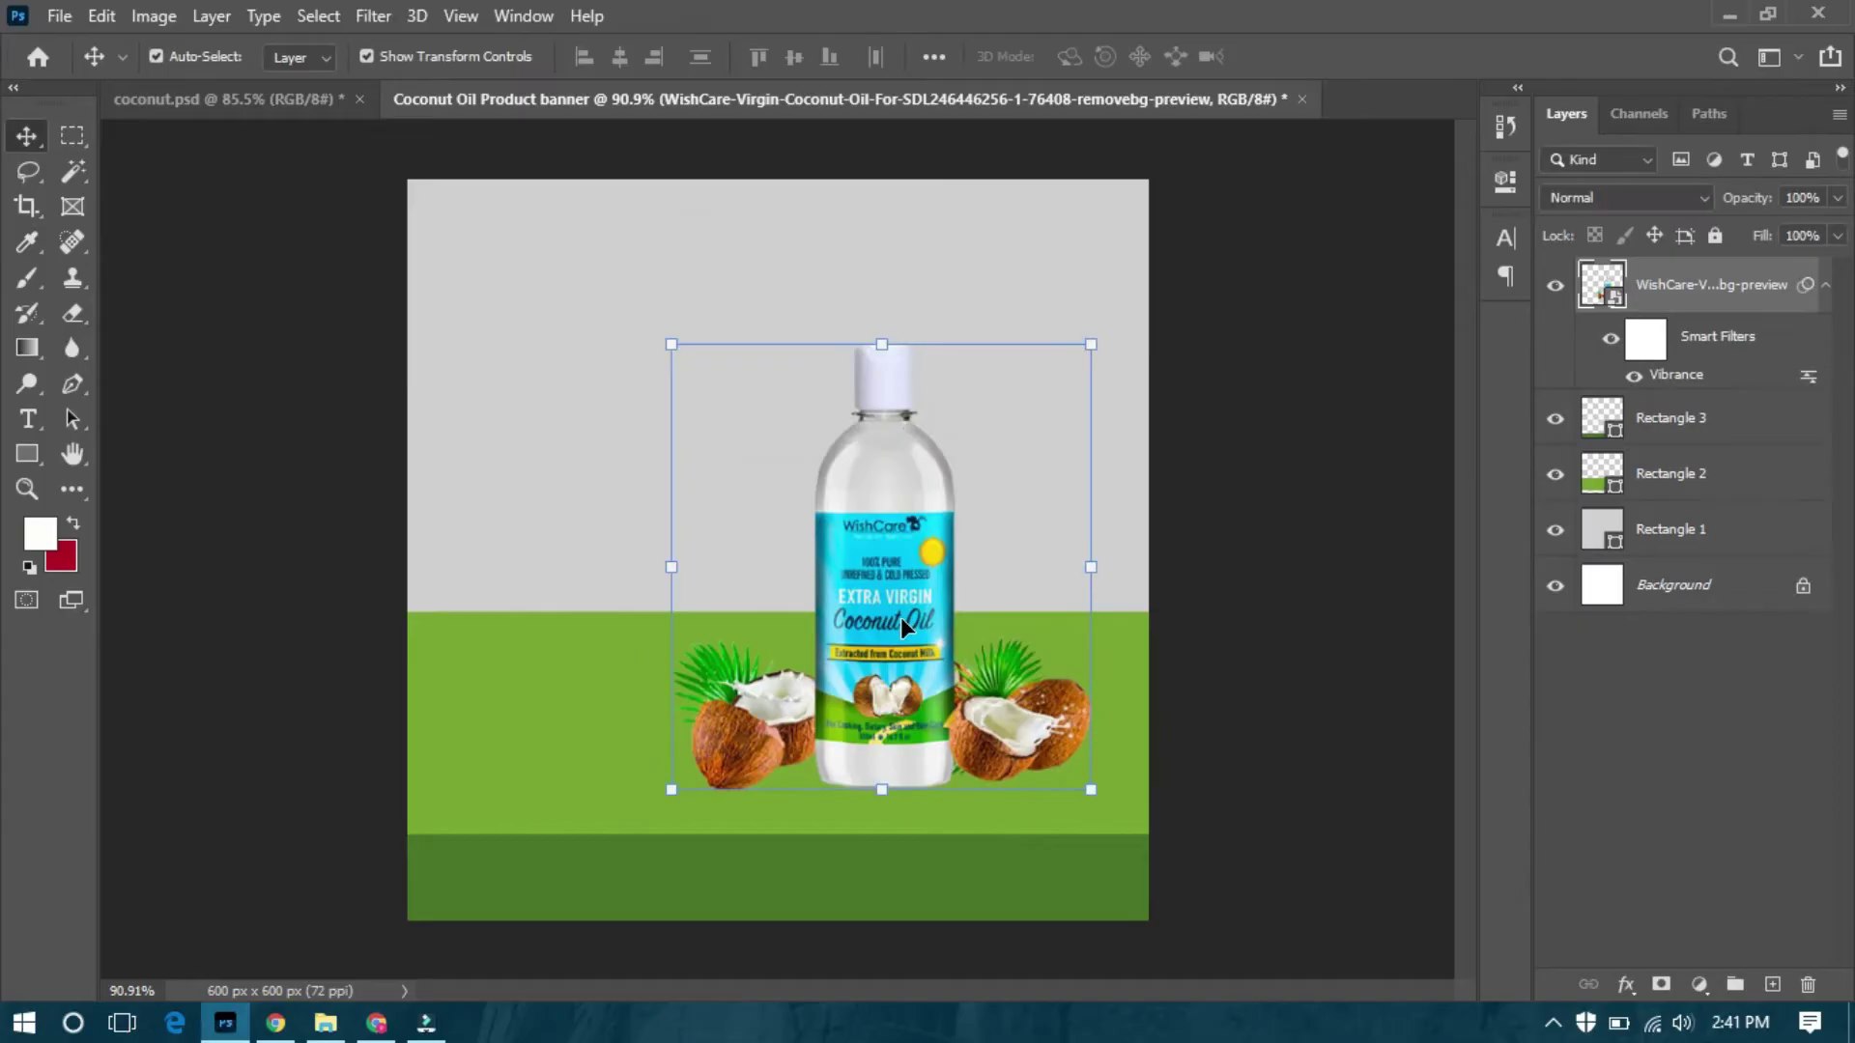
Nudge the bottle and coconuts layer into the centre of the grey and green backdrop, then deselect.
left_click_drag(900, 617, 900, 617)
left_click(1196, 563)
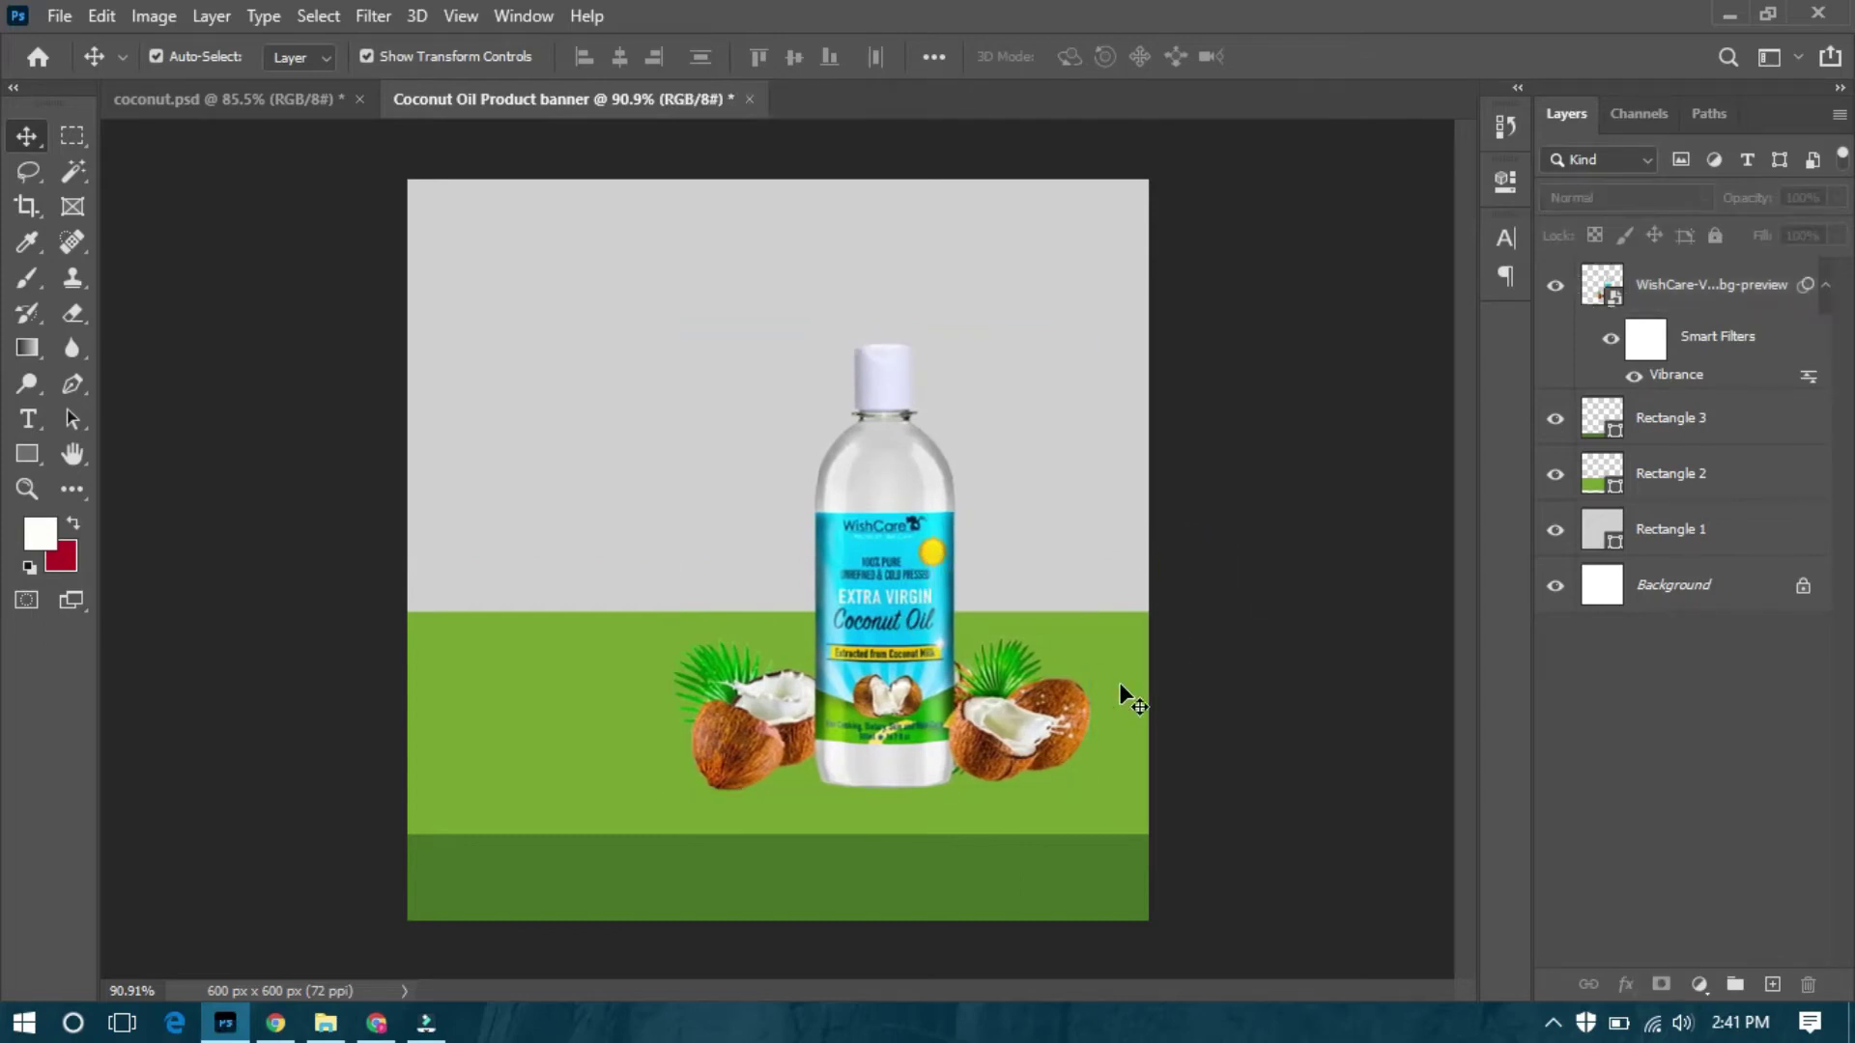
Add a new layer for the bottle shadow with the foreground colour set to #020202.
left_click(1772, 985)
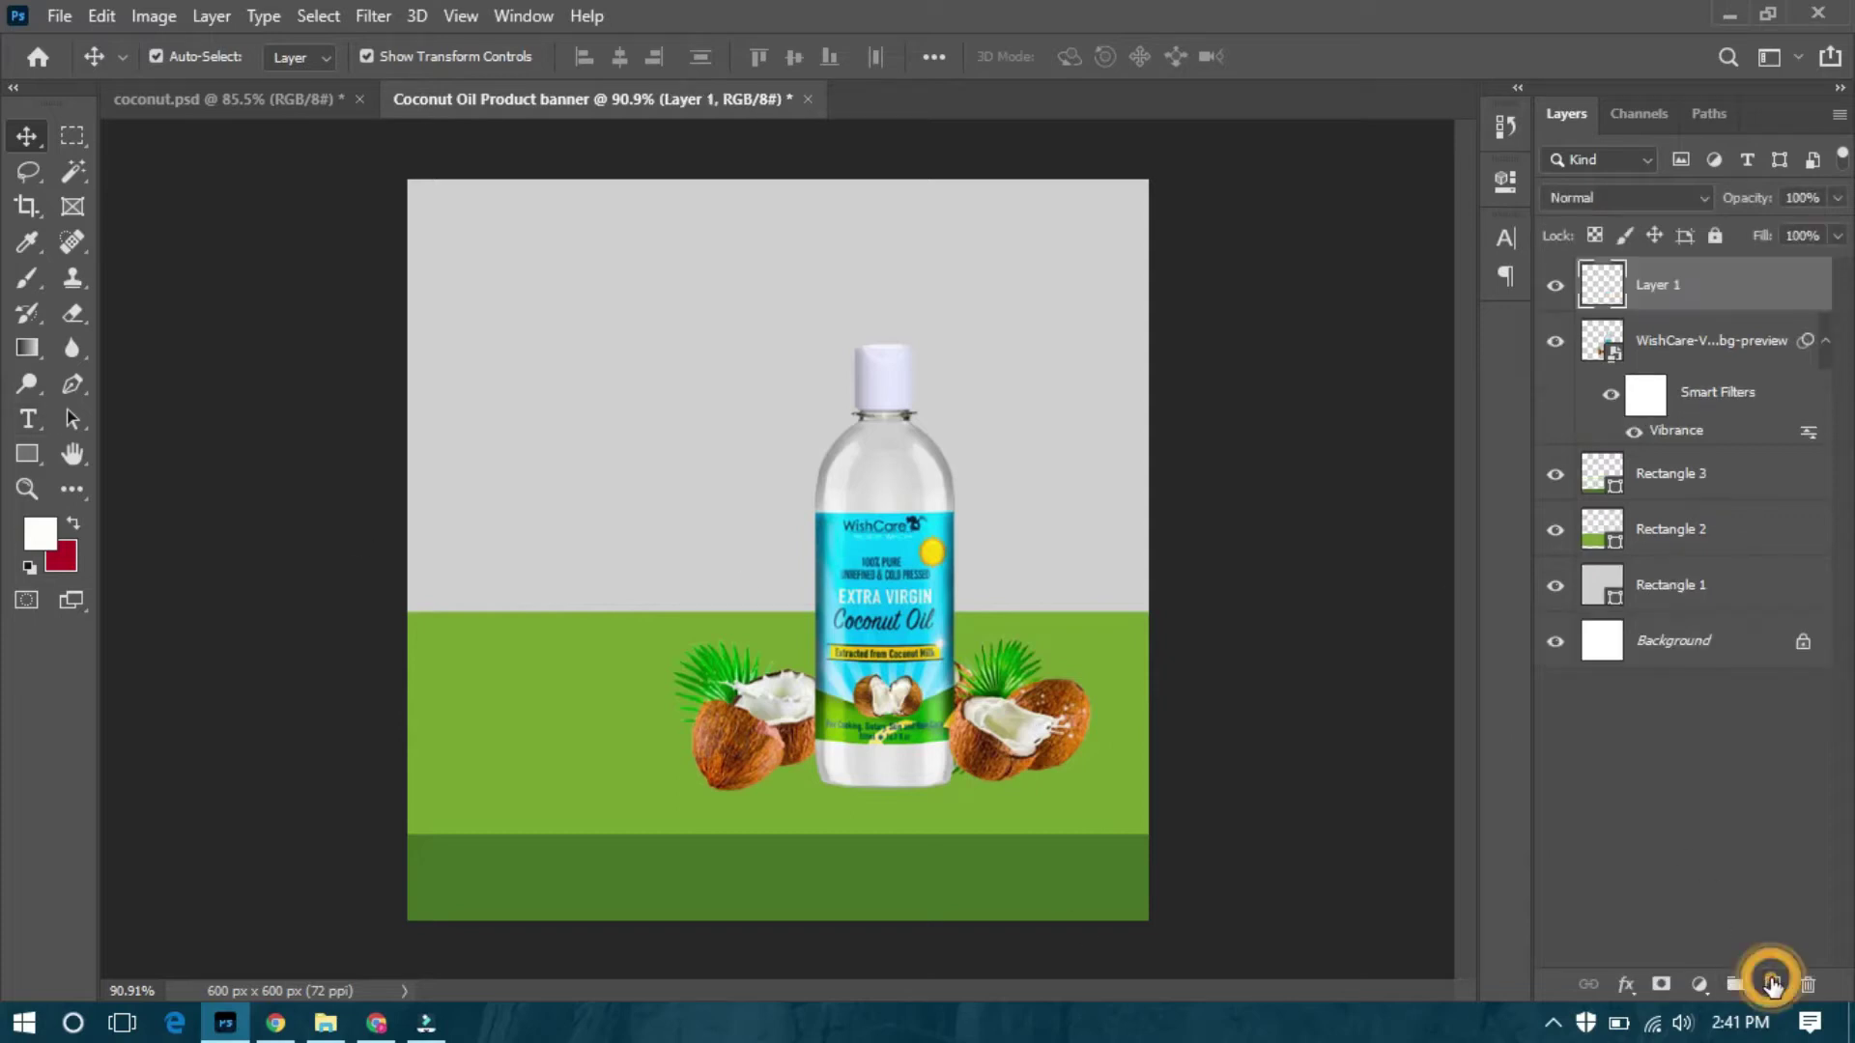
left_click(51, 553)
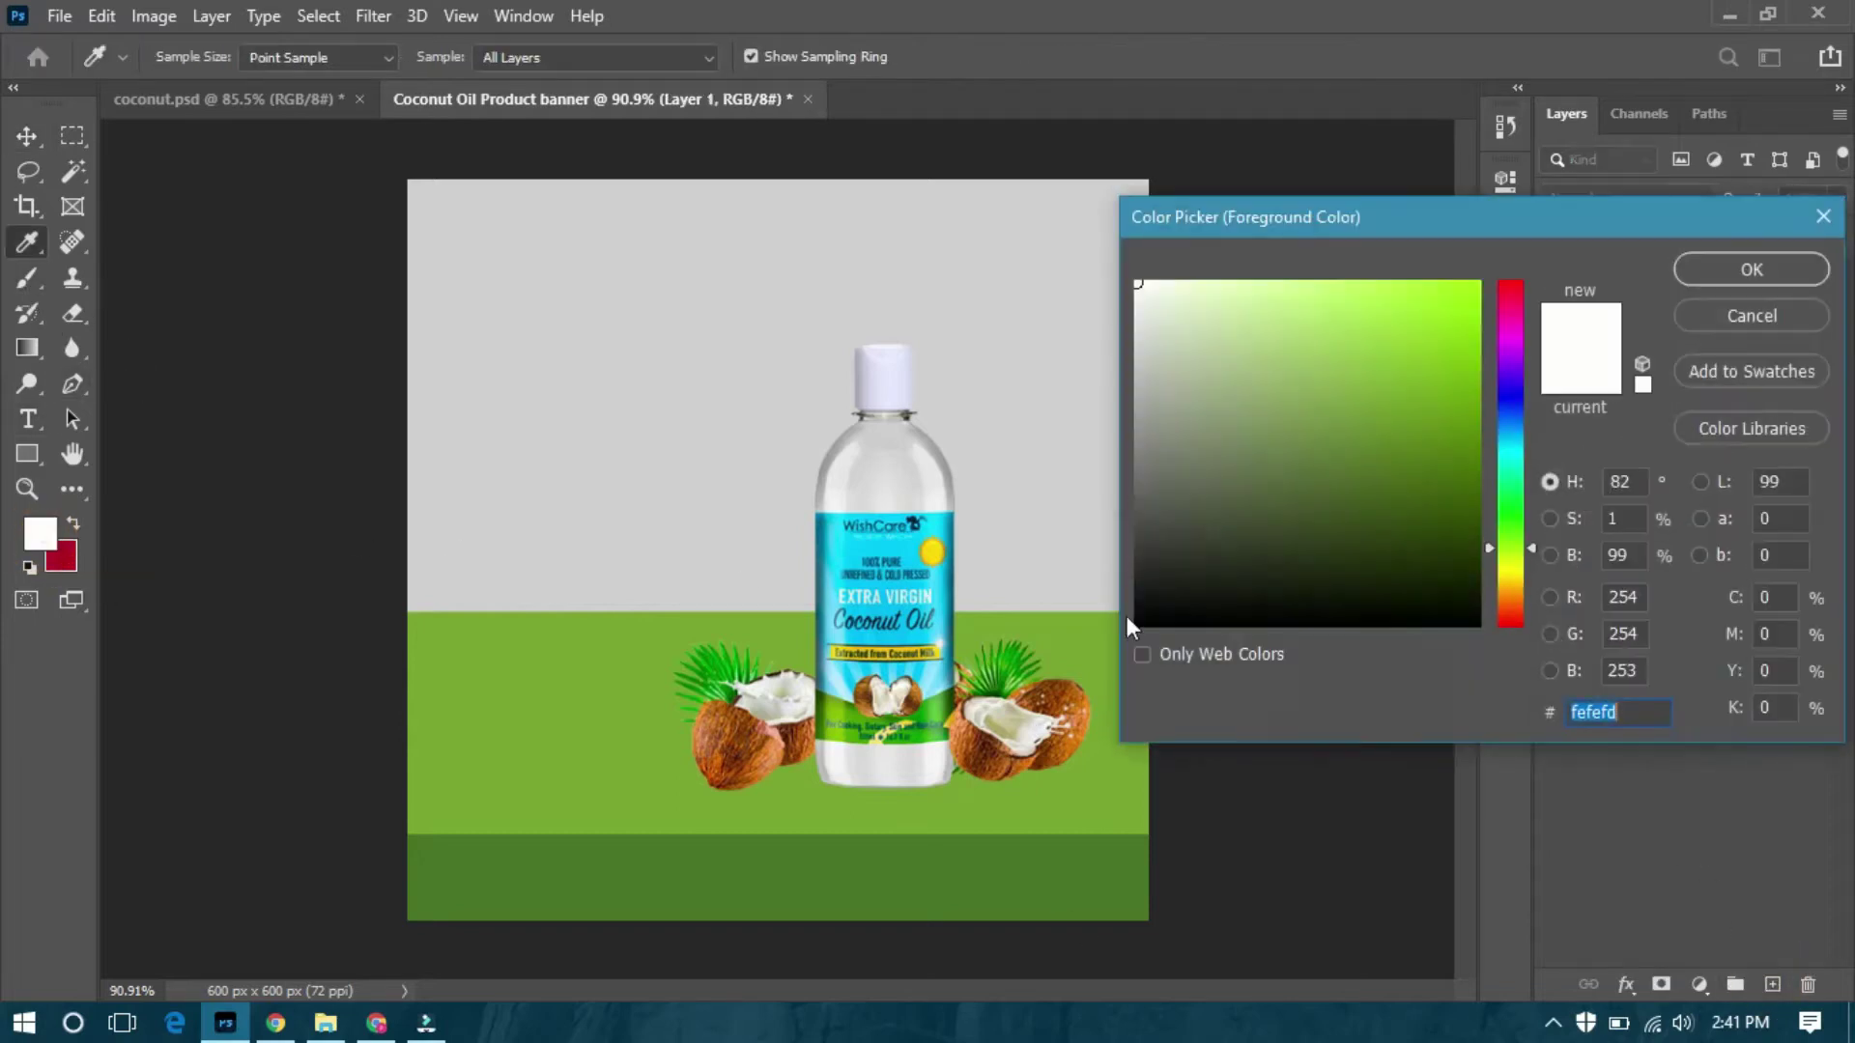
type("020202")
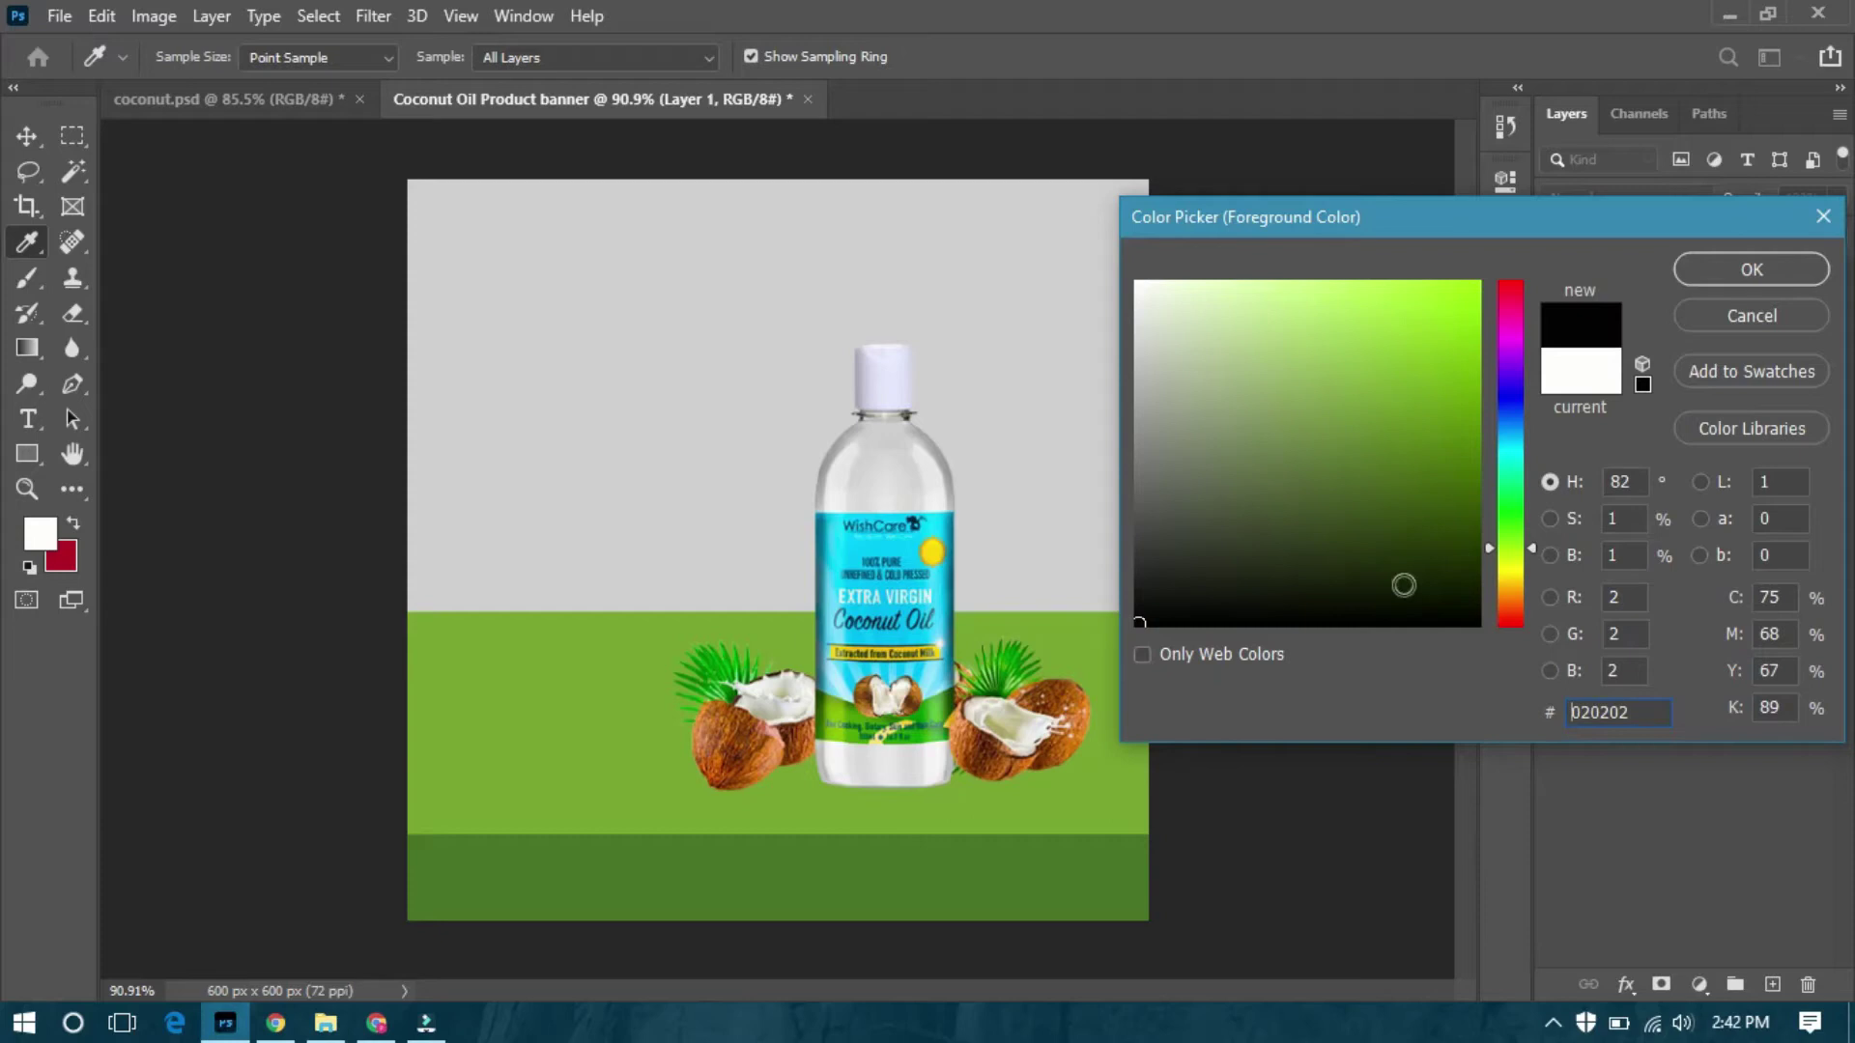
left_click(1445, 536)
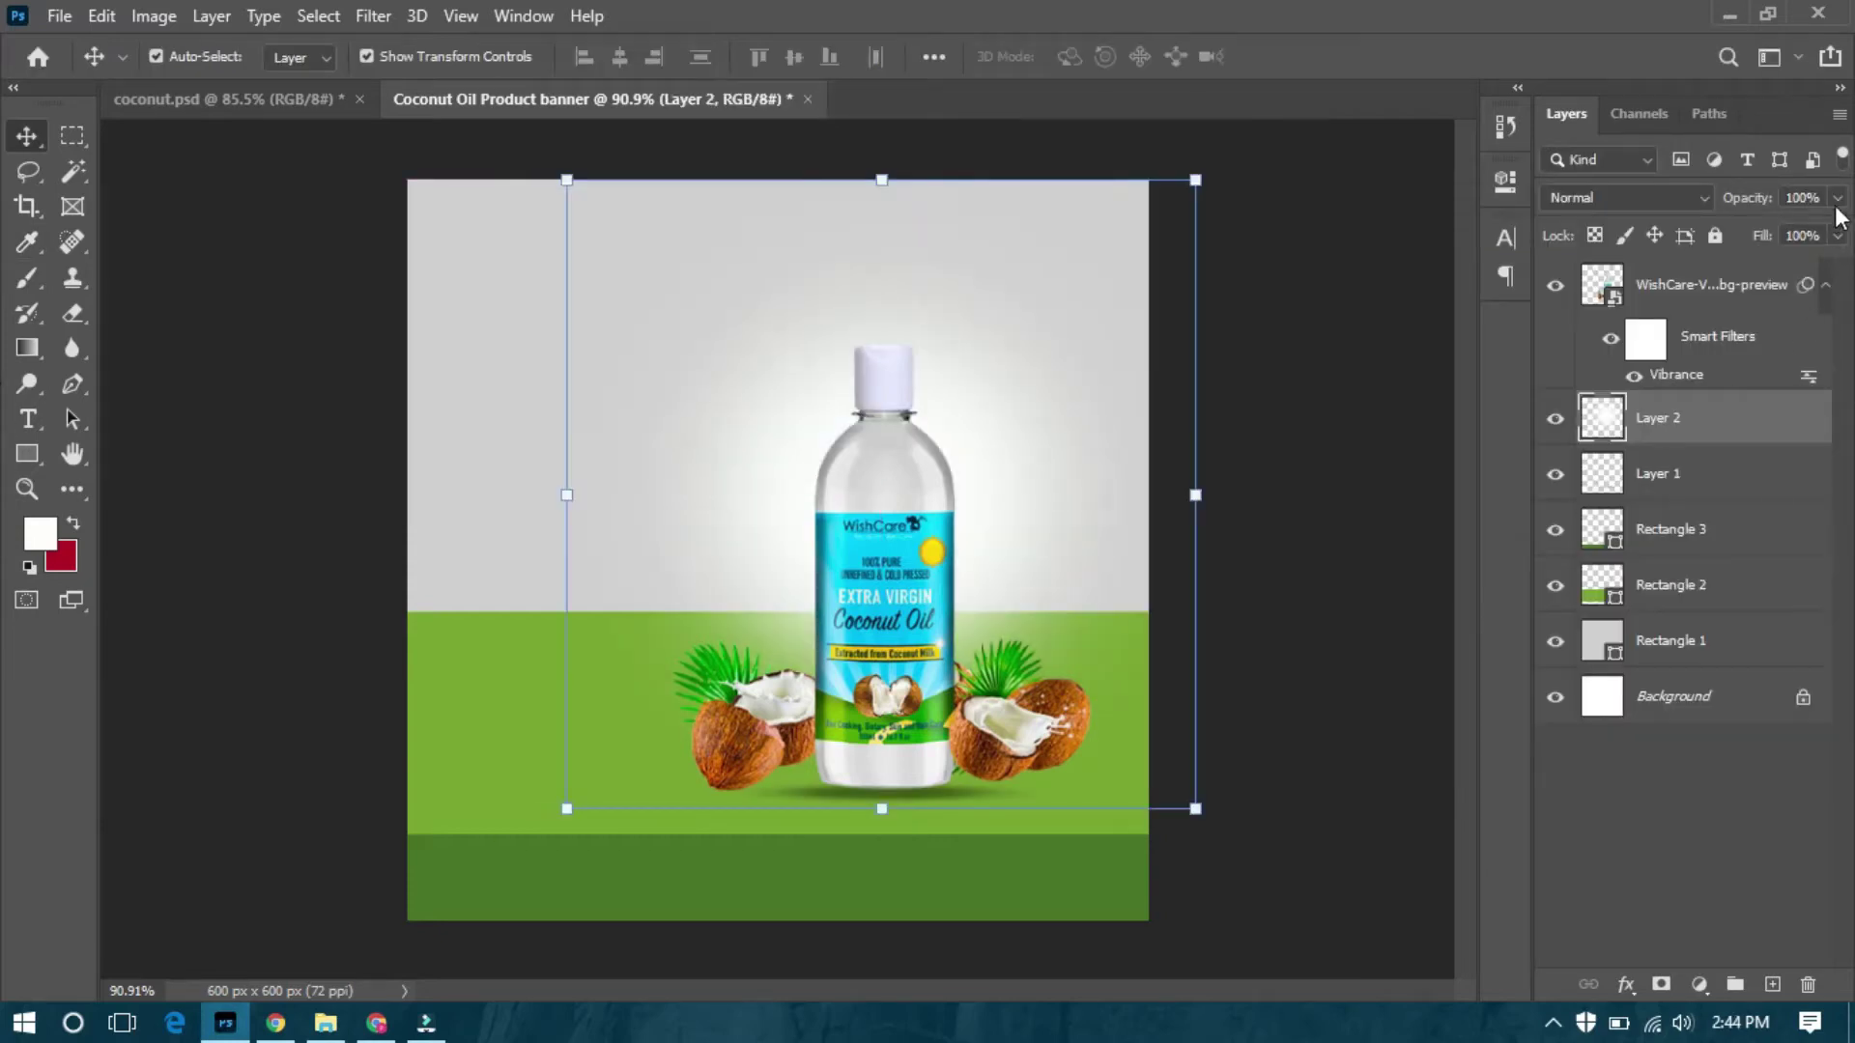
Fade the white glow behind the bottle to 71% opacity, and enlarge it up and right.
left_click(1837, 199)
left_click_drag(1838, 230, 1789, 229)
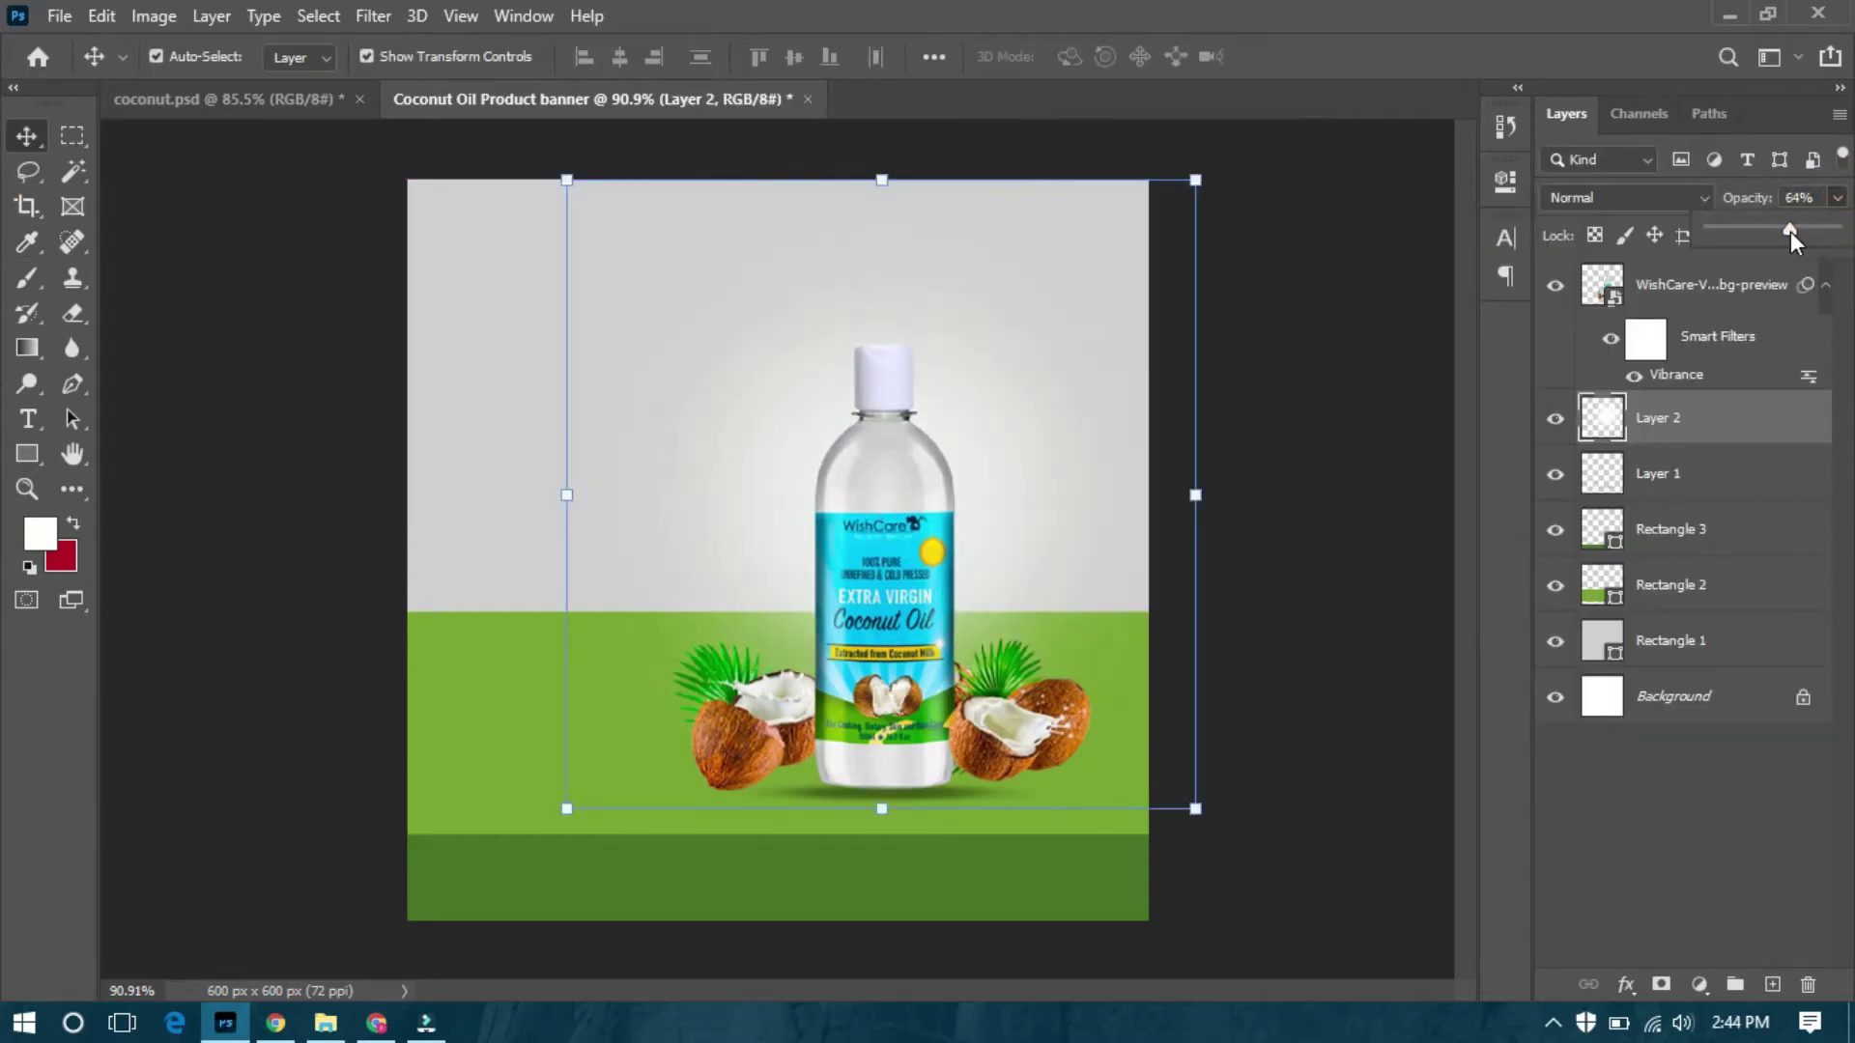
left_click_drag(567, 808, 444, 900)
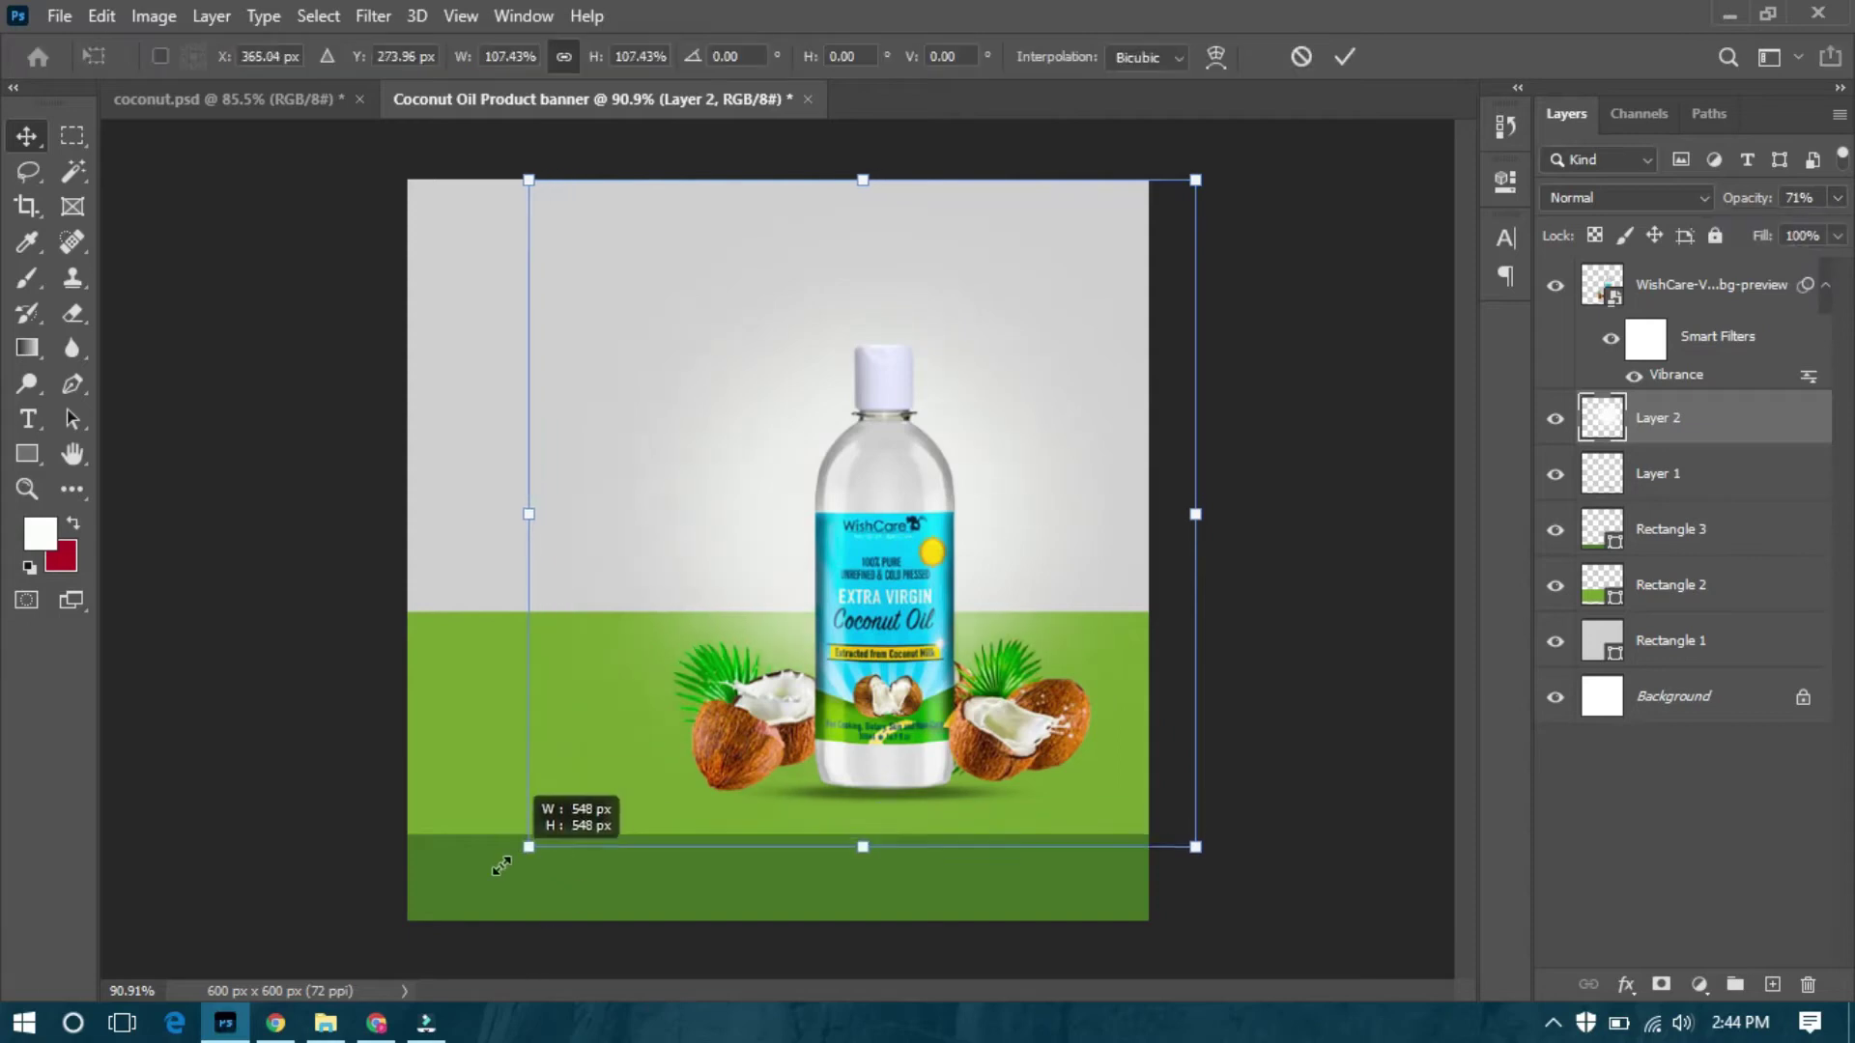
left_click_drag(782, 582, 818, 519)
left_click(1345, 56)
left_click(1338, 496)
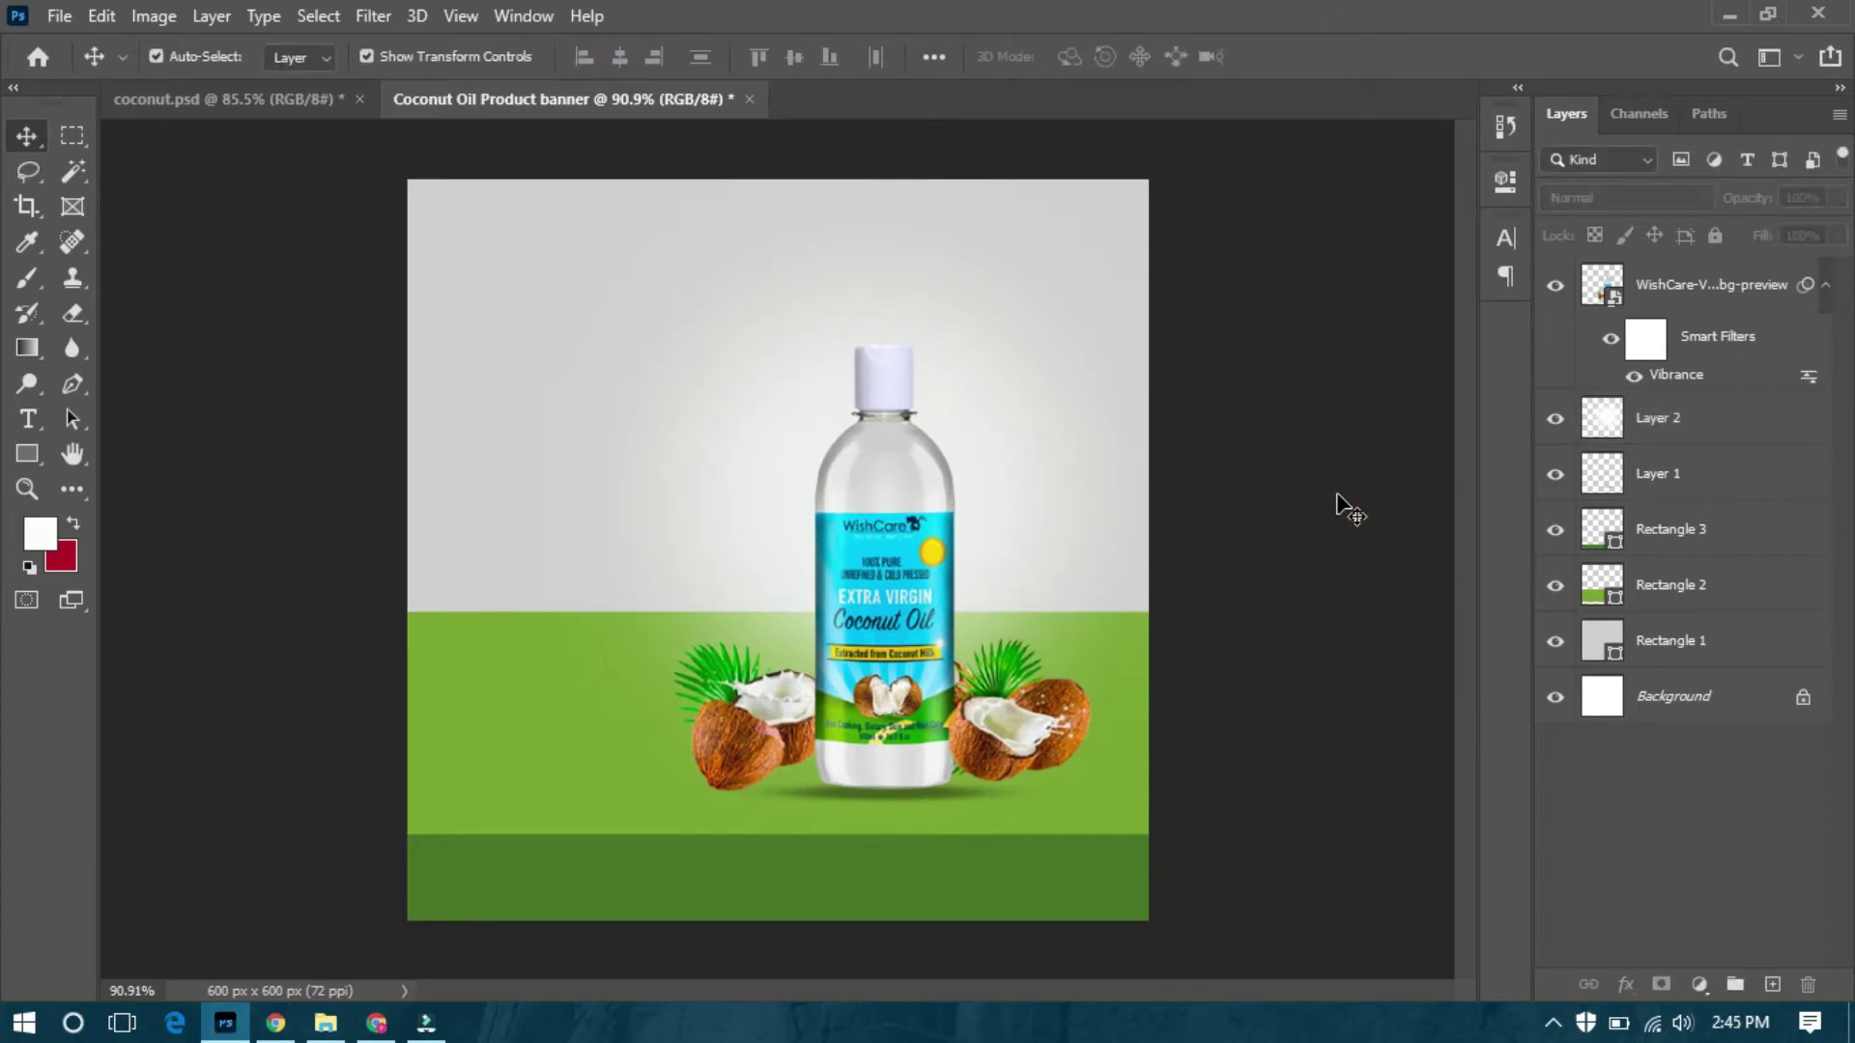
Nudge the shadow beneath the bottle slightly upward.
left_click(887, 797)
key("Up")
key("Up")
key("Up")
key("Up")
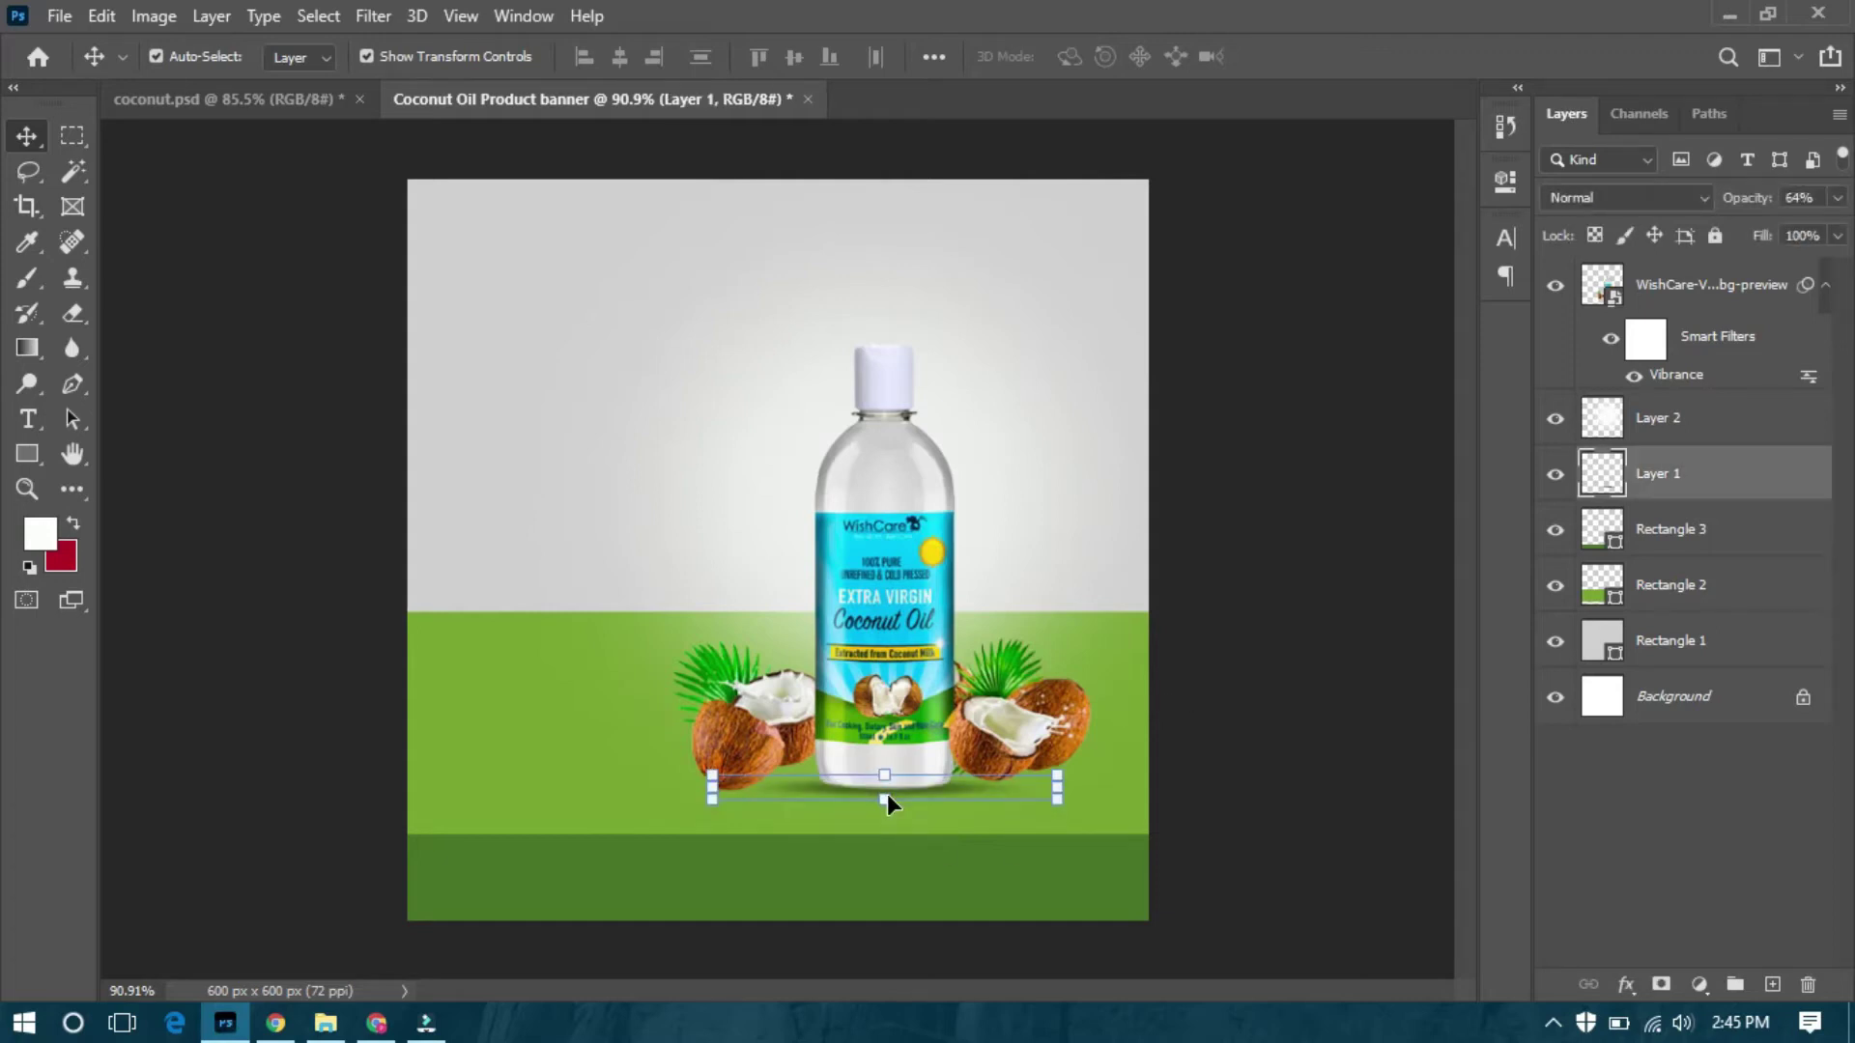
left_click(1192, 749)
Duplicate the bottle and coconuts layer, flip the copy vertically, and move it below the bottle.
left_click(897, 651)
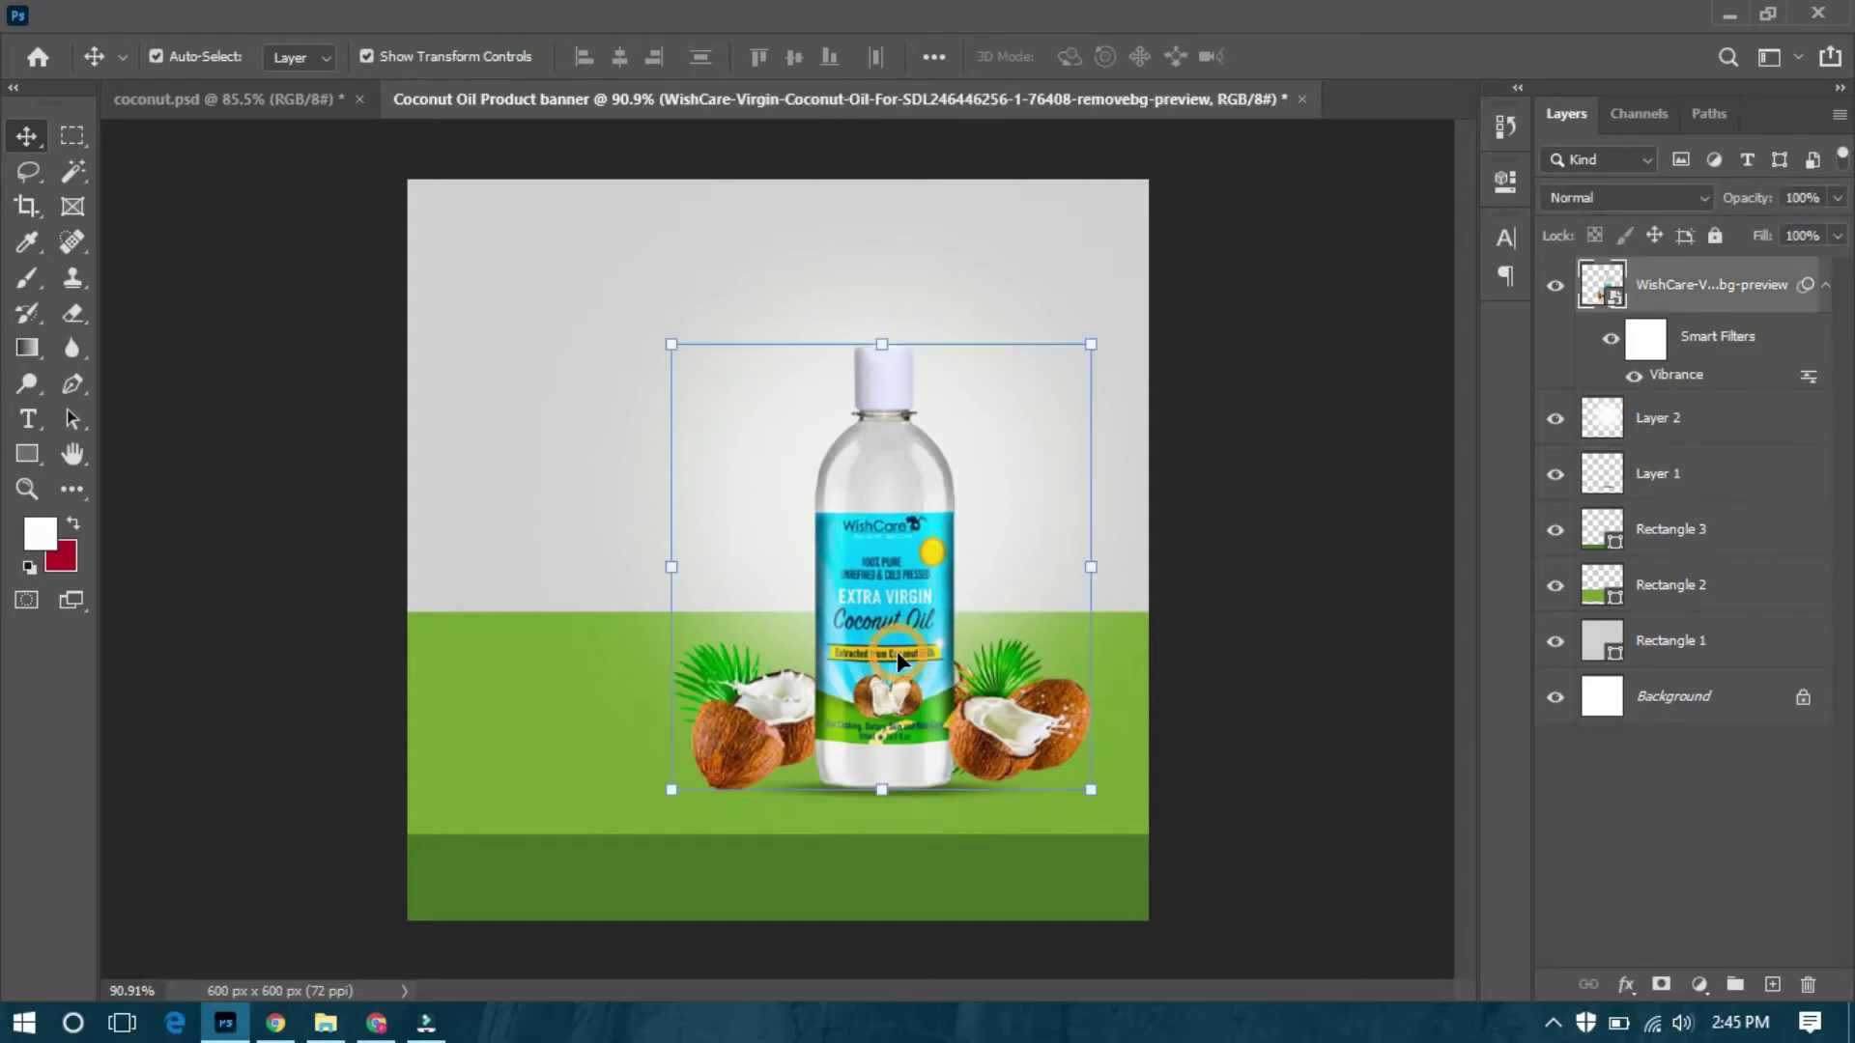
key("ctrl+j")
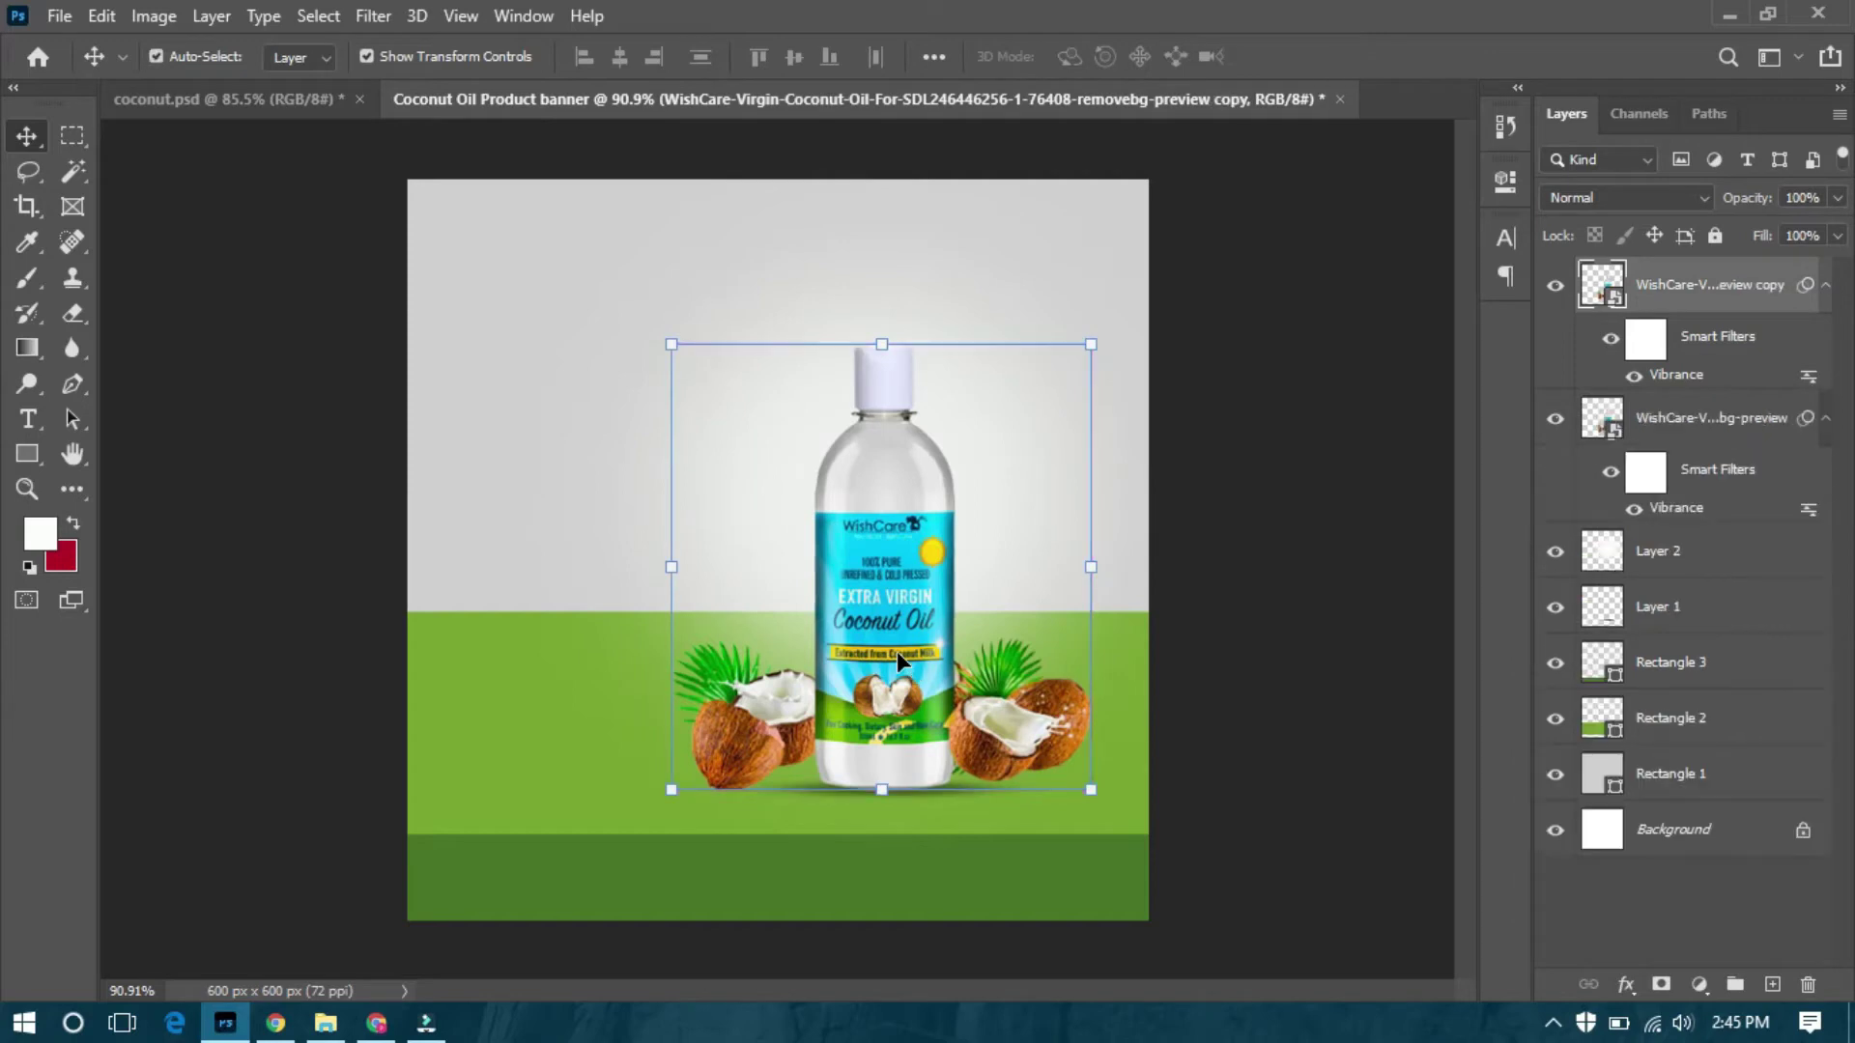
key("ctrl+t")
left_click(937, 526)
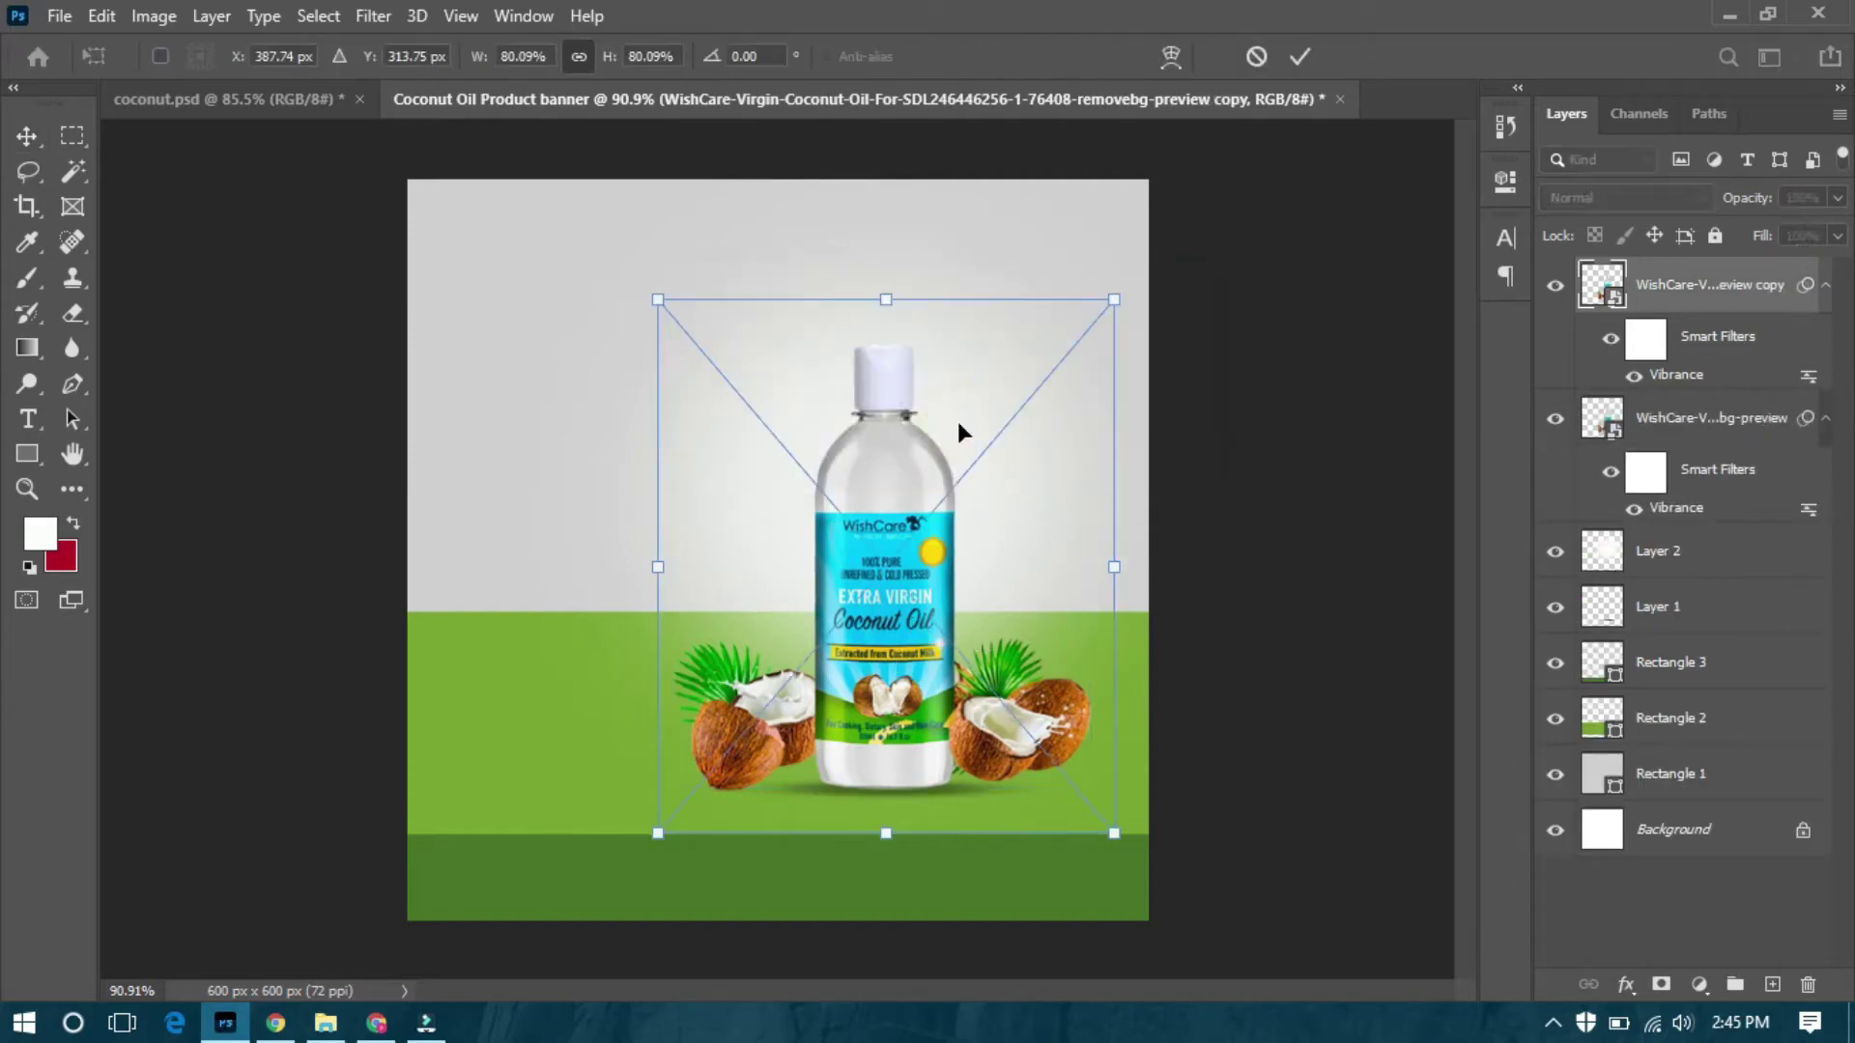
right_click(907, 555)
left_click(1004, 542)
left_click_drag(903, 570, 905, 976)
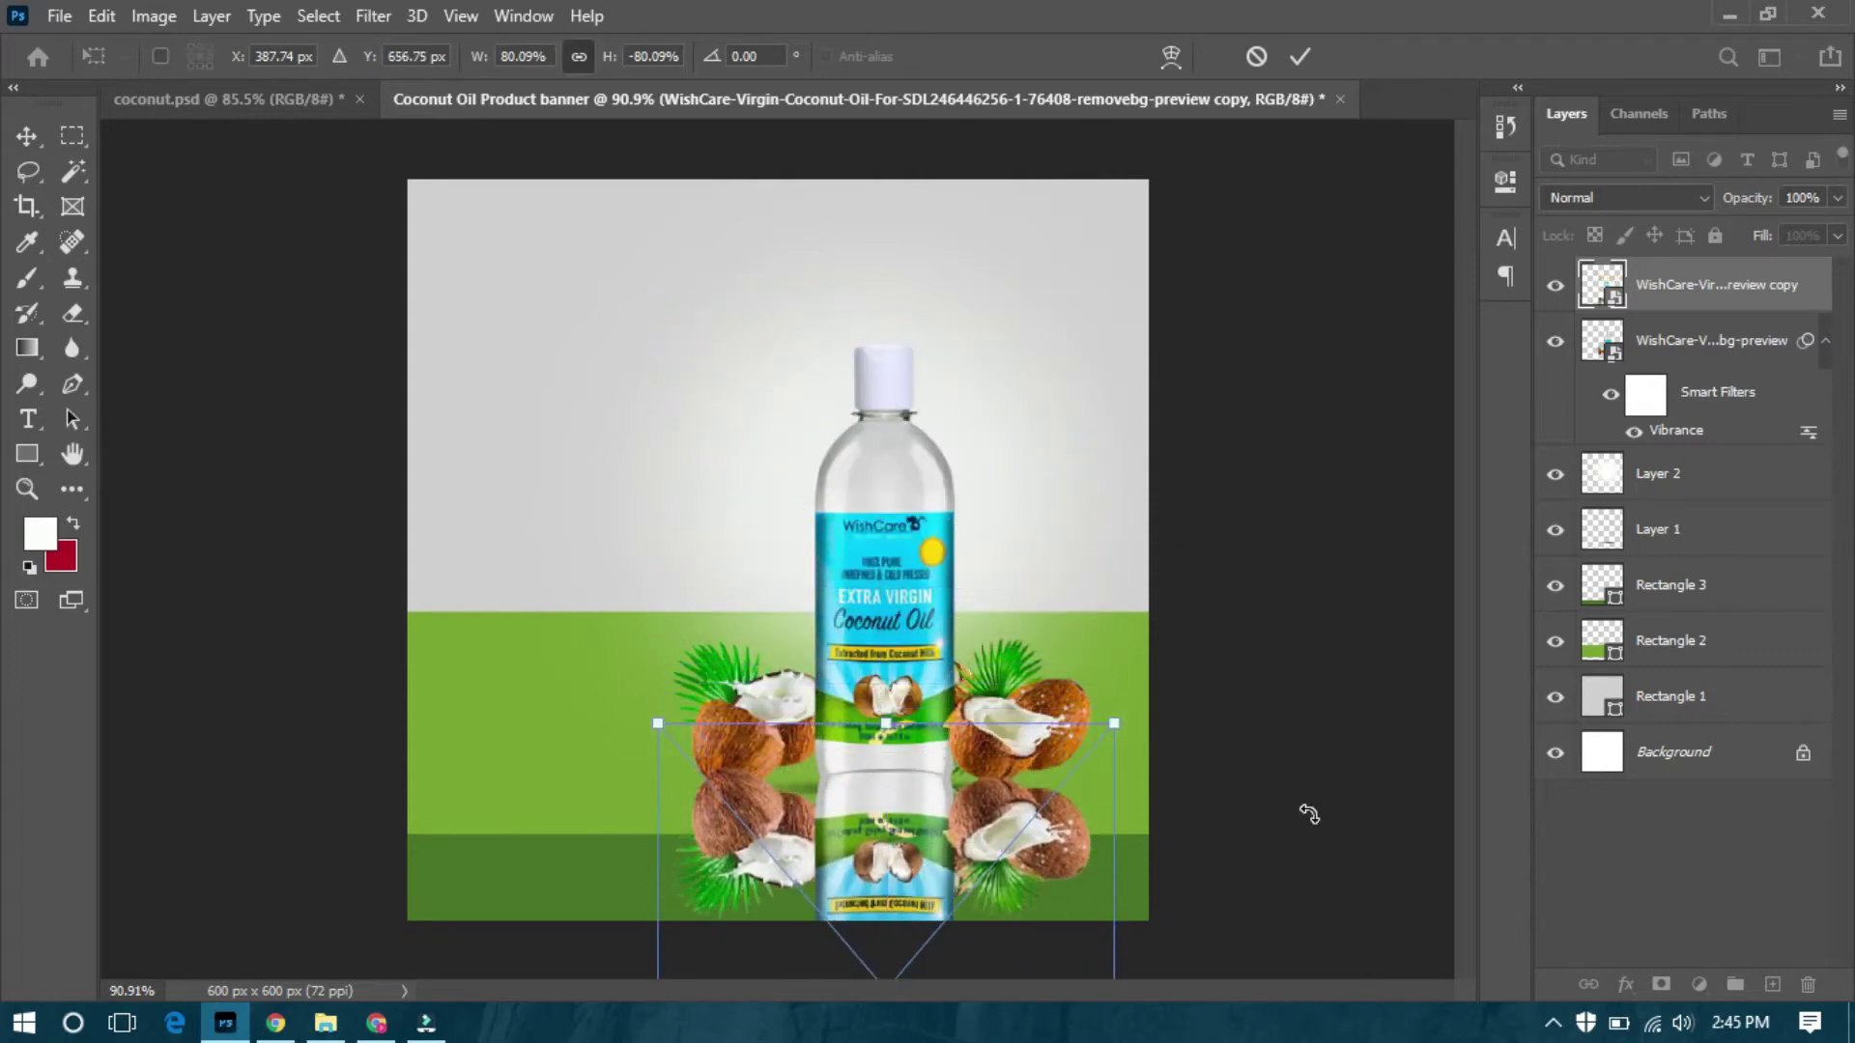
key("Down")
key("Down")
key("Down")
key("Down")
key("Down")
key("Down")
key("Down")
key("Down")
key("Down")
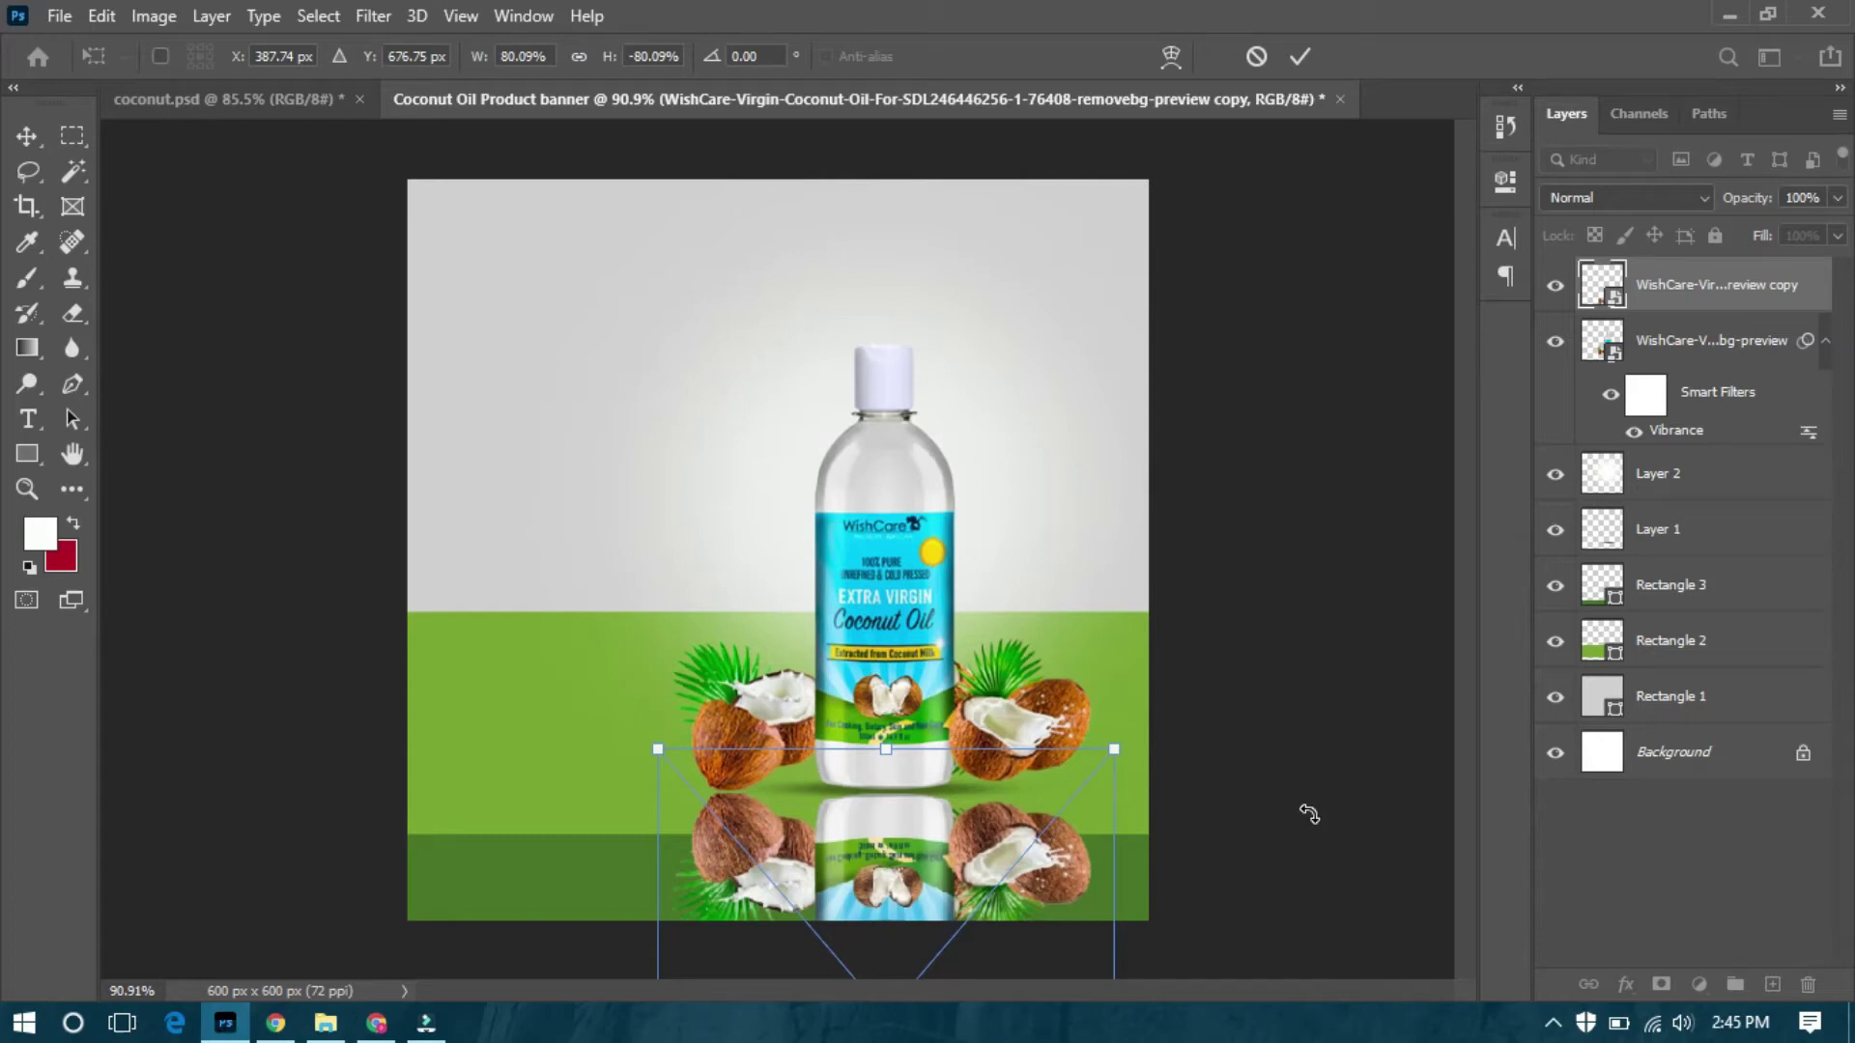
left_click(1366, 596)
Reorder the layers so the reflection copy sits just above Rectangle 3, the dark green strip.
left_click(507, 889)
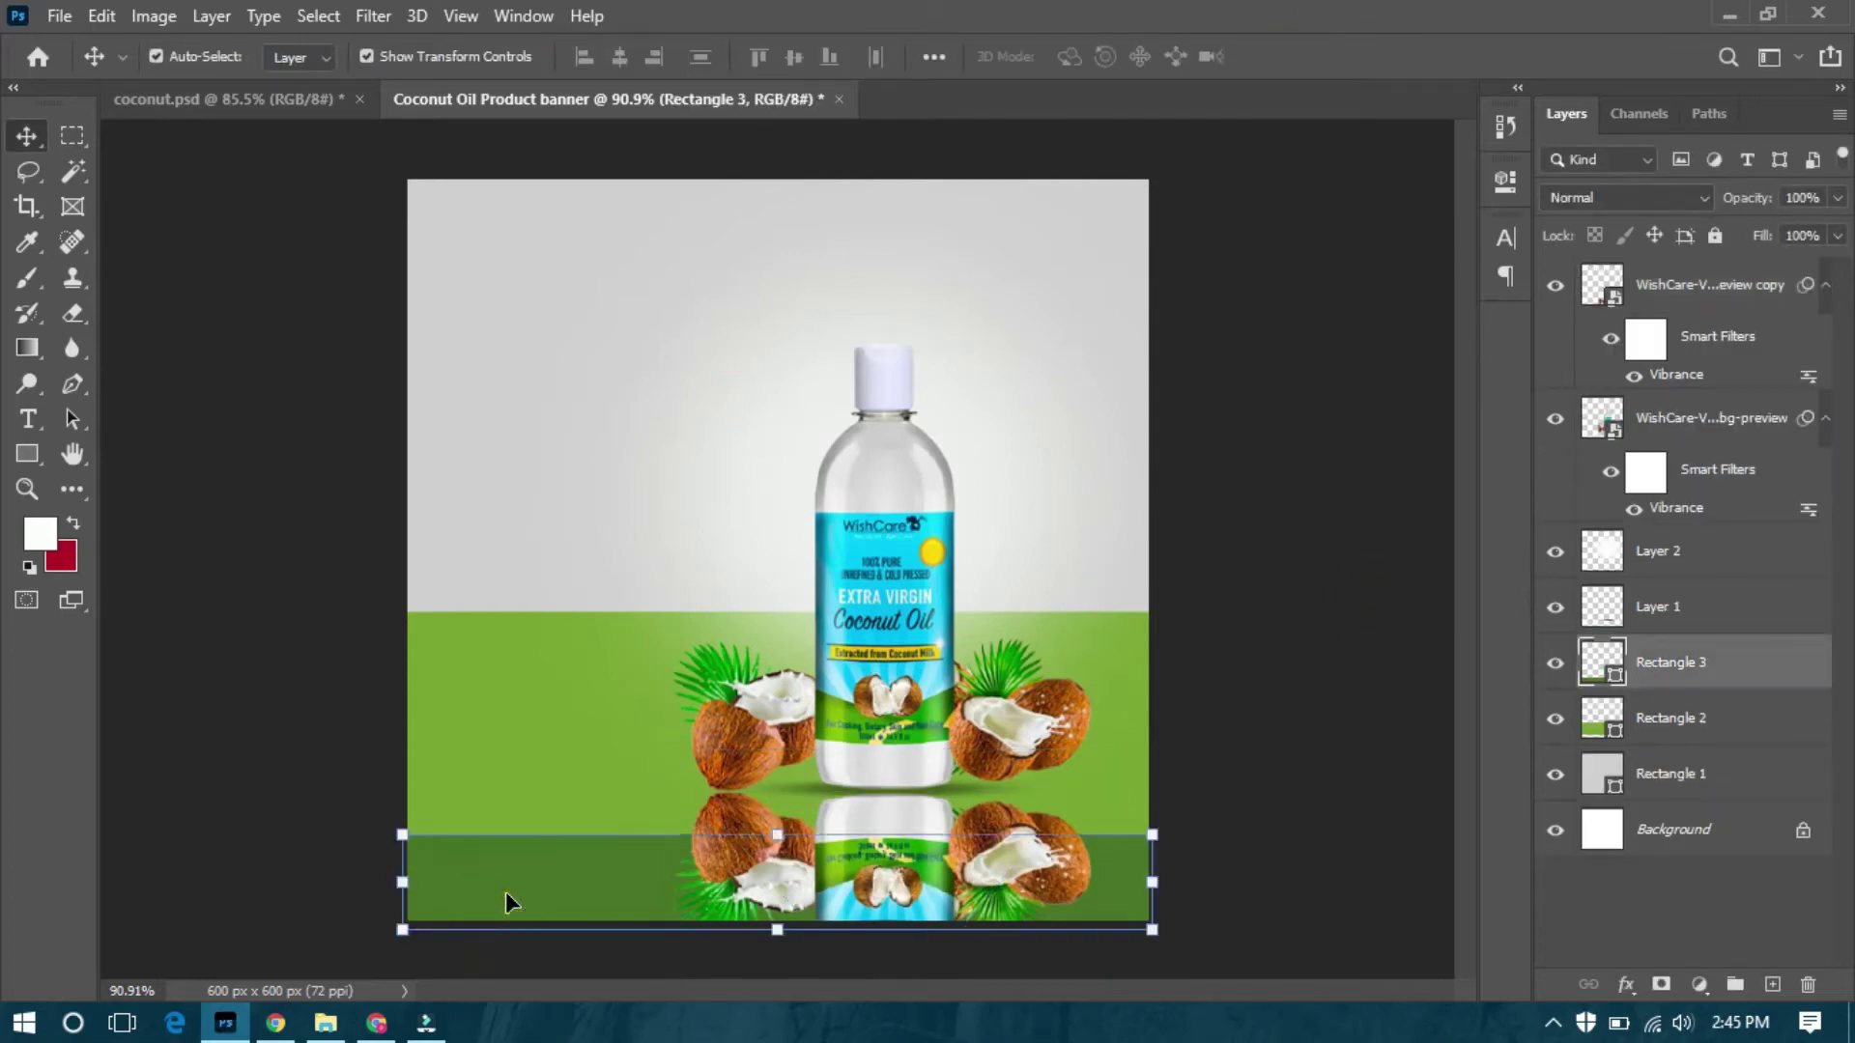
mouse_move(1723, 668)
left_mouse_down()
mouse_move(1691, 296)
mouse_move(1685, 677)
left_mouse_up()
left_click_drag(1710, 286, 1713, 629)
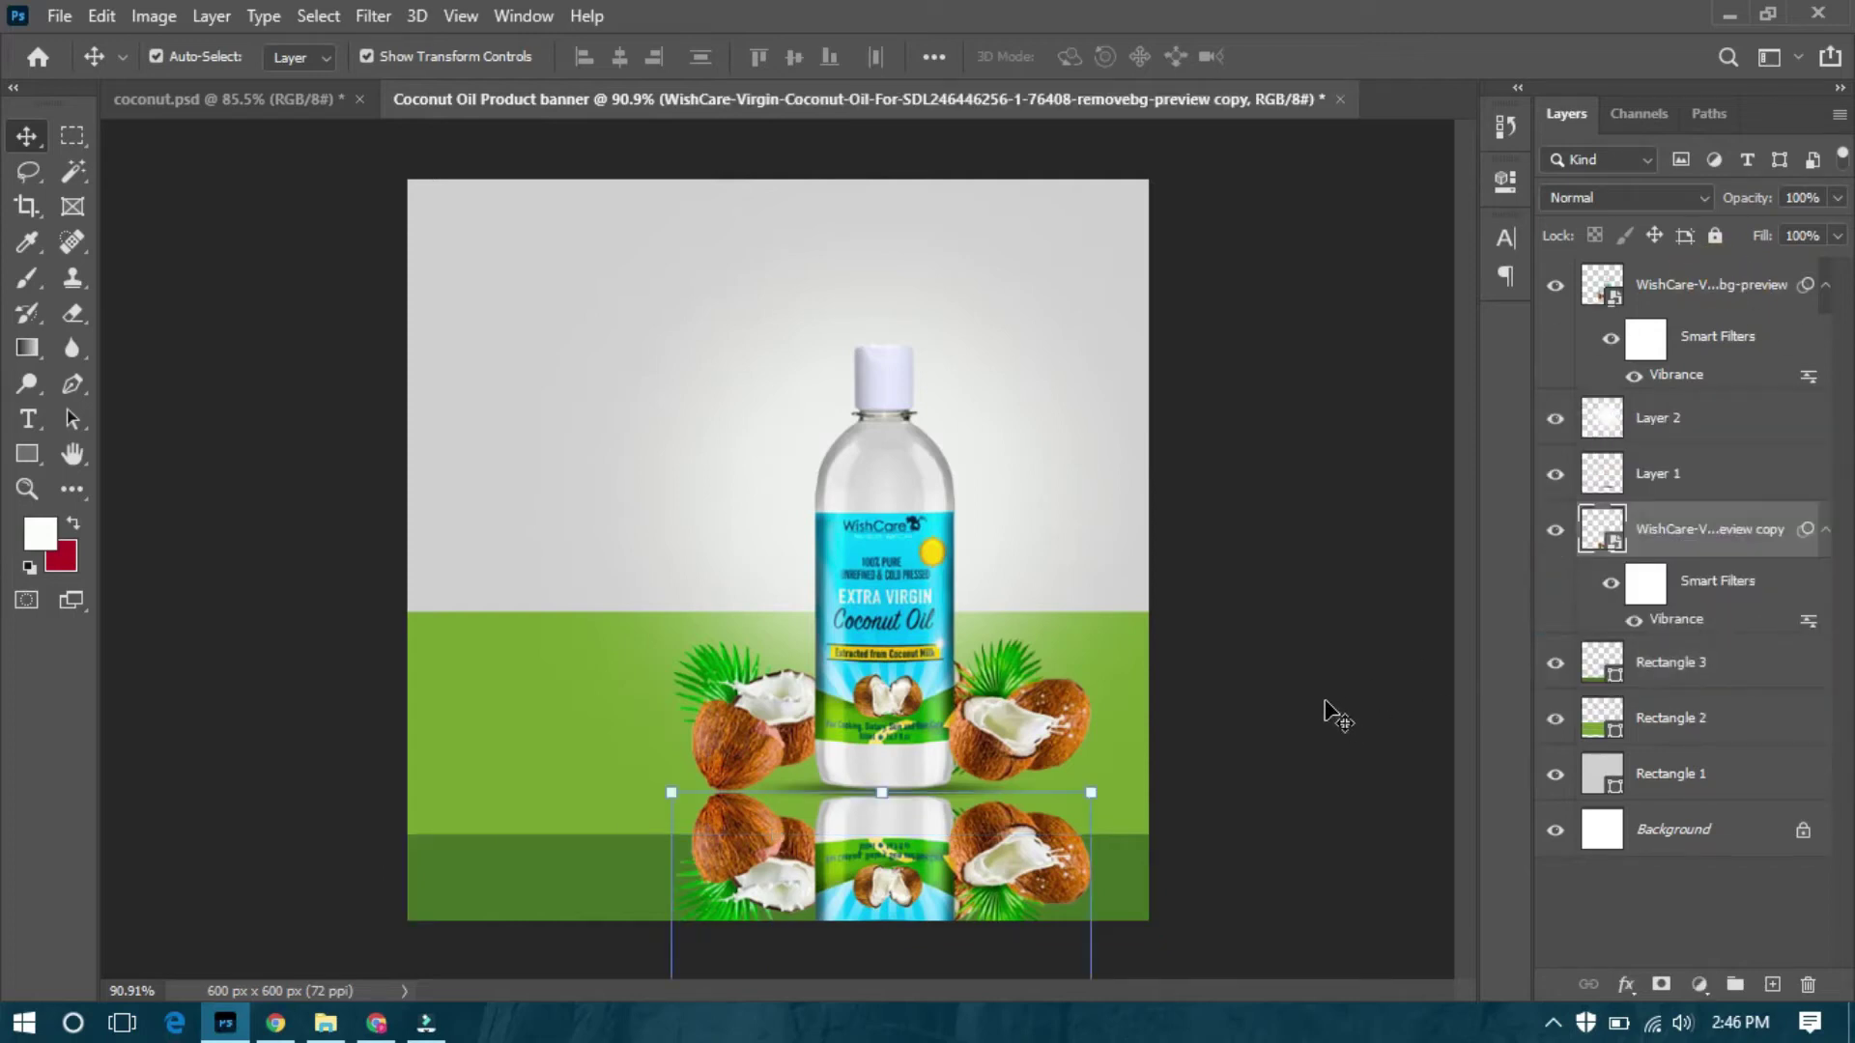
Lower the reflection to 30% opacity and choose a dark green foreground colour.
left_click(1836, 197)
left_click_drag(1840, 226, 1758, 228)
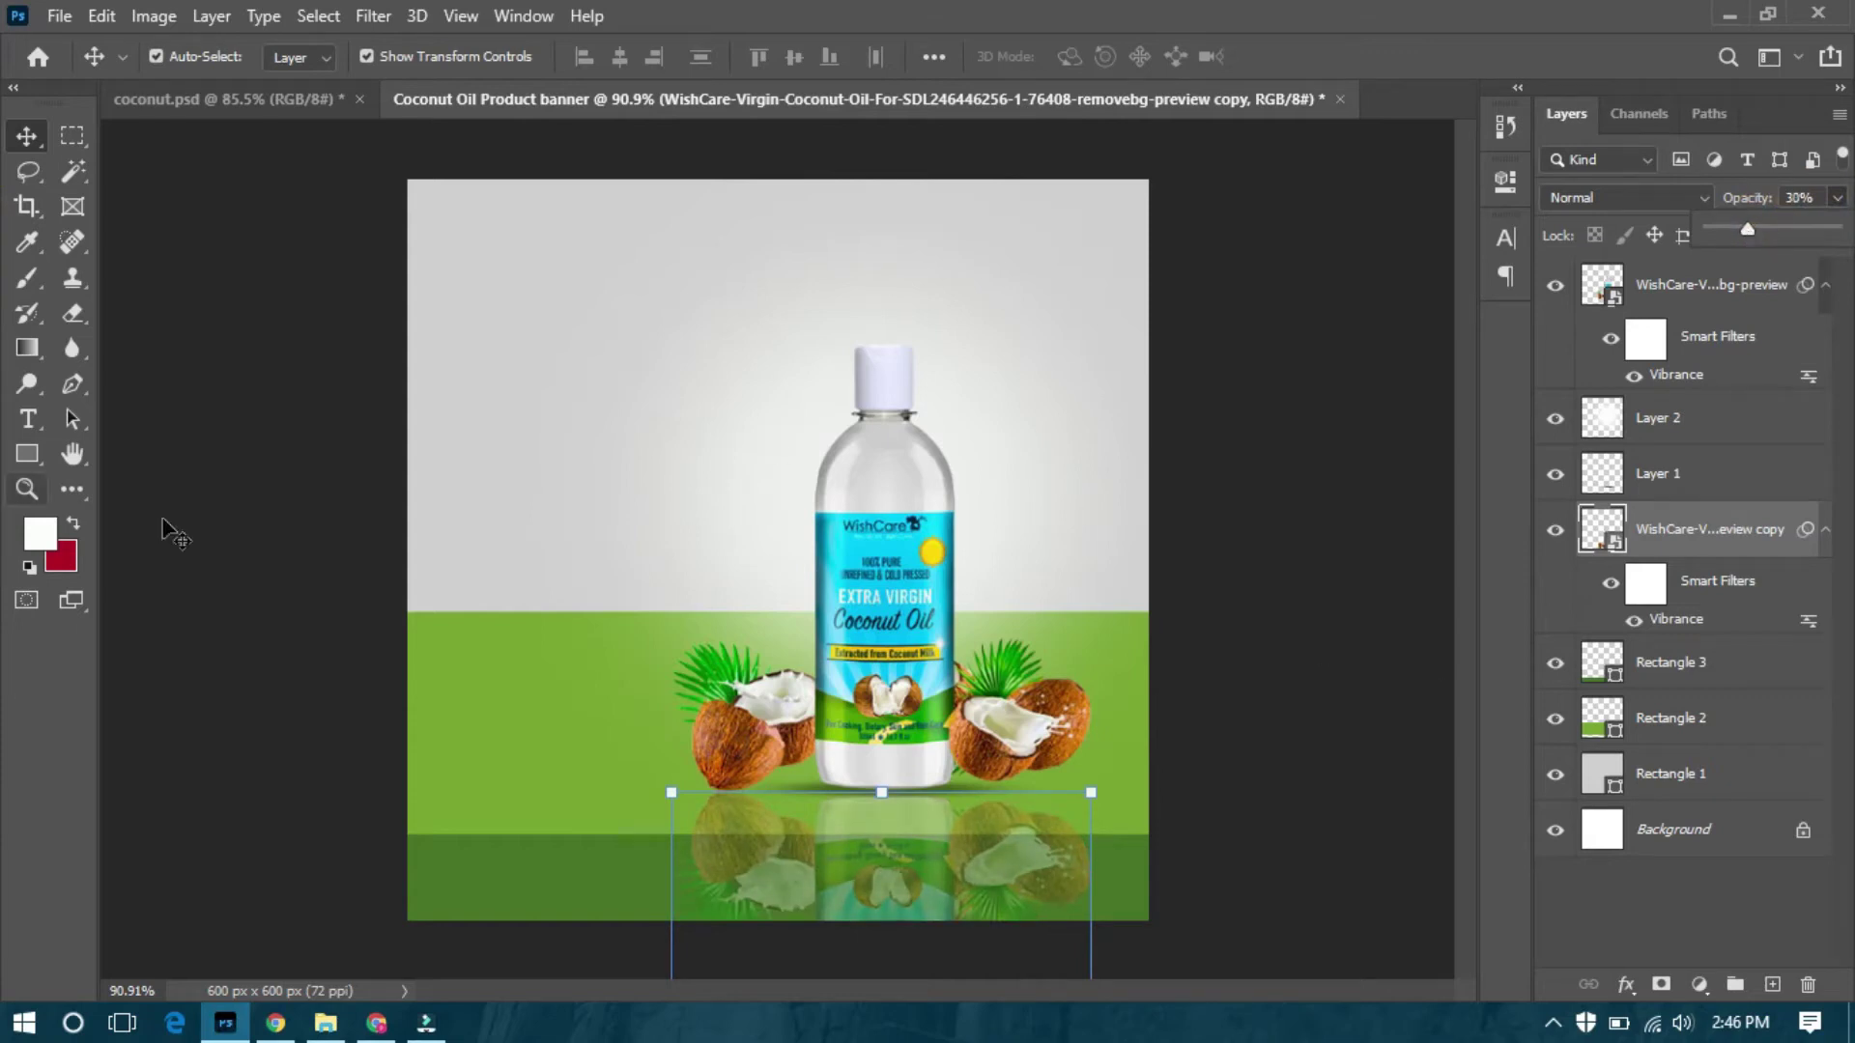
left_click(229, 483)
left_click(40, 532)
left_click(460, 893)
Paint green #487324 on a new Layer 3 across the reflection in the bottom strip.
left_click(1750, 269)
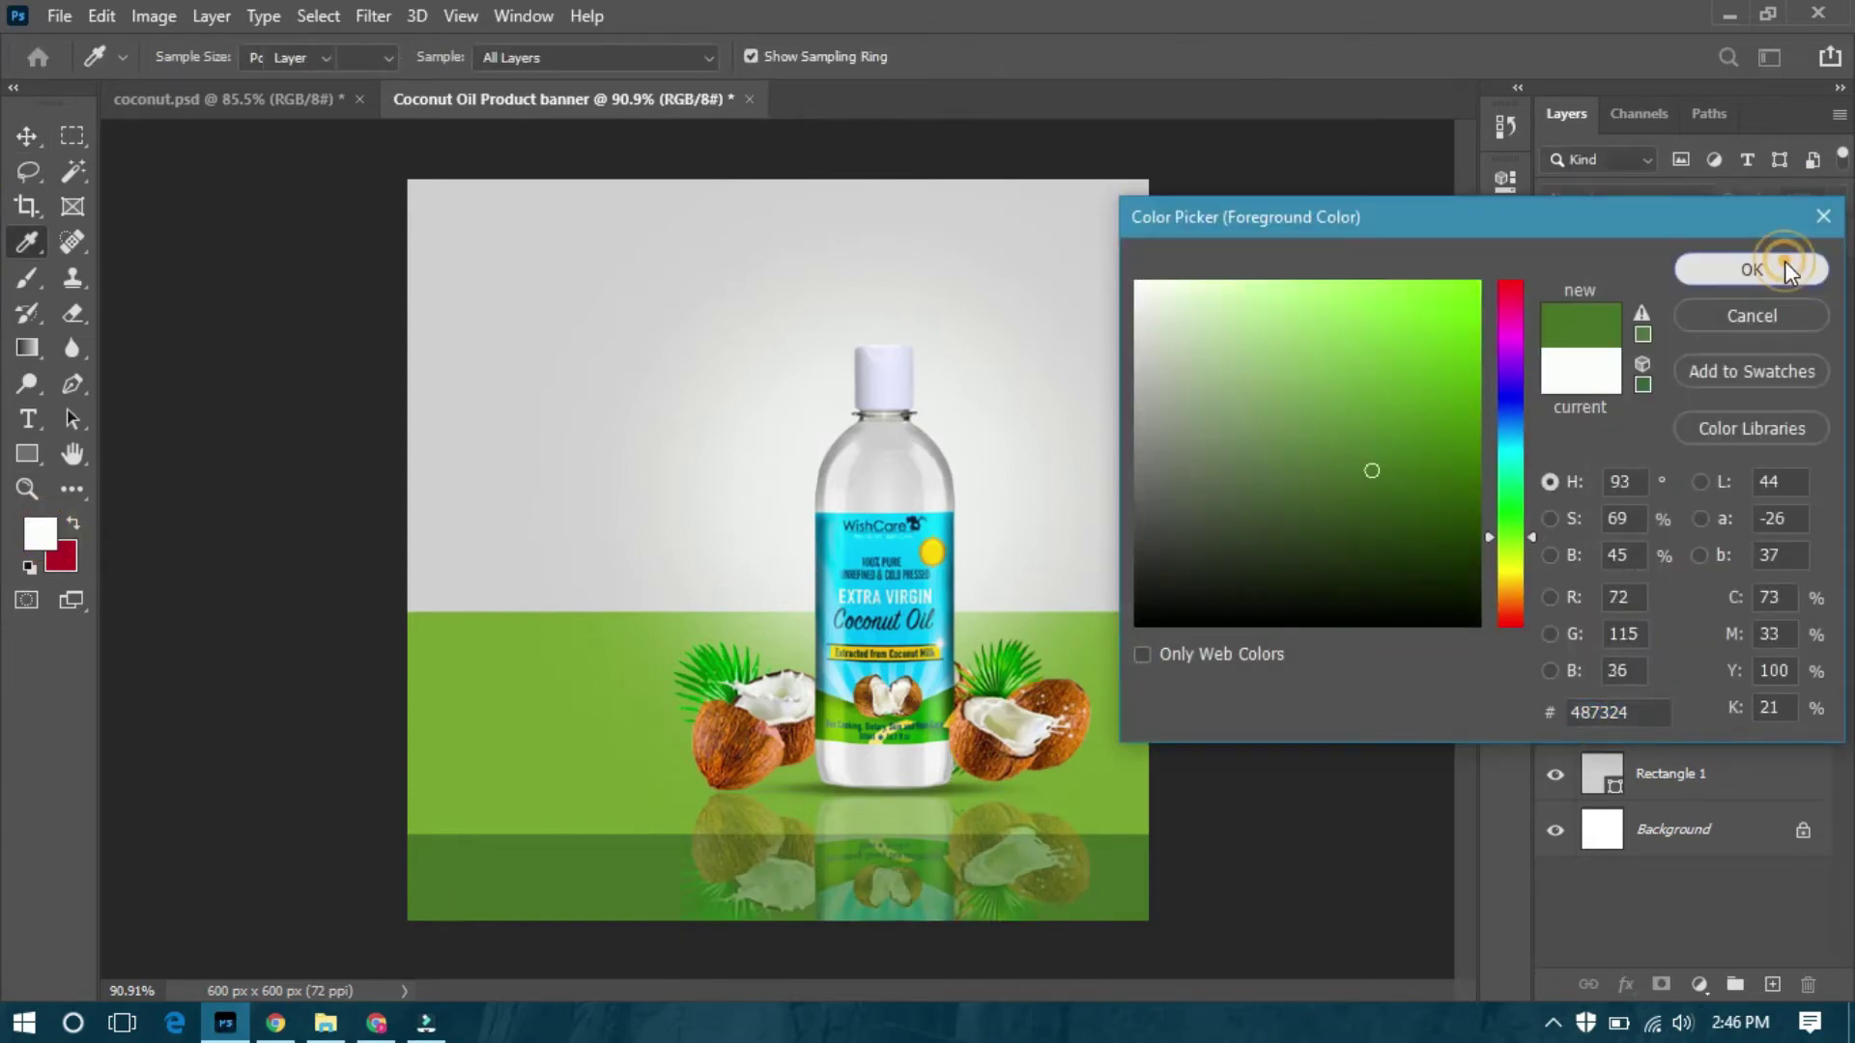
key("v")
left_click(1772, 983)
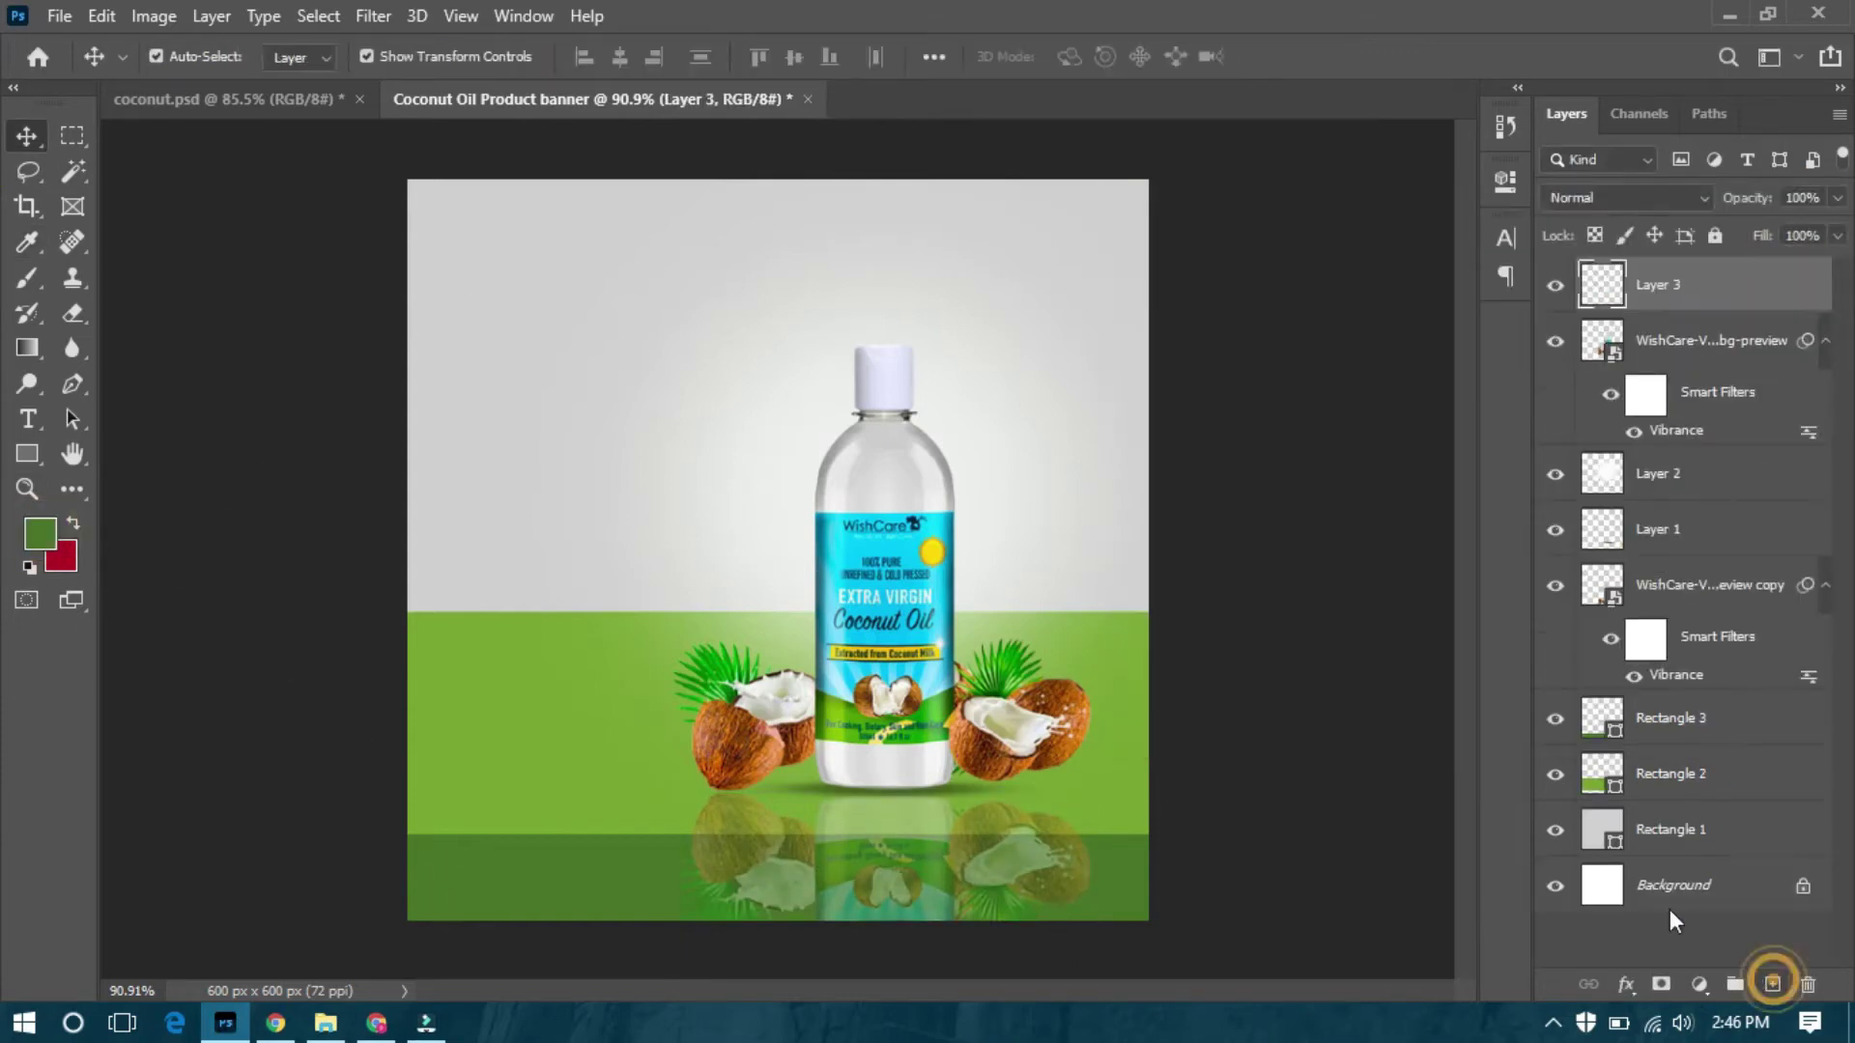
left_click(27, 278)
mouse_move(704, 902)
left_mouse_down()
mouse_move(793, 921)
mouse_move(869, 879)
mouse_move(720, 876)
mouse_move(691, 831)
left_mouse_up()
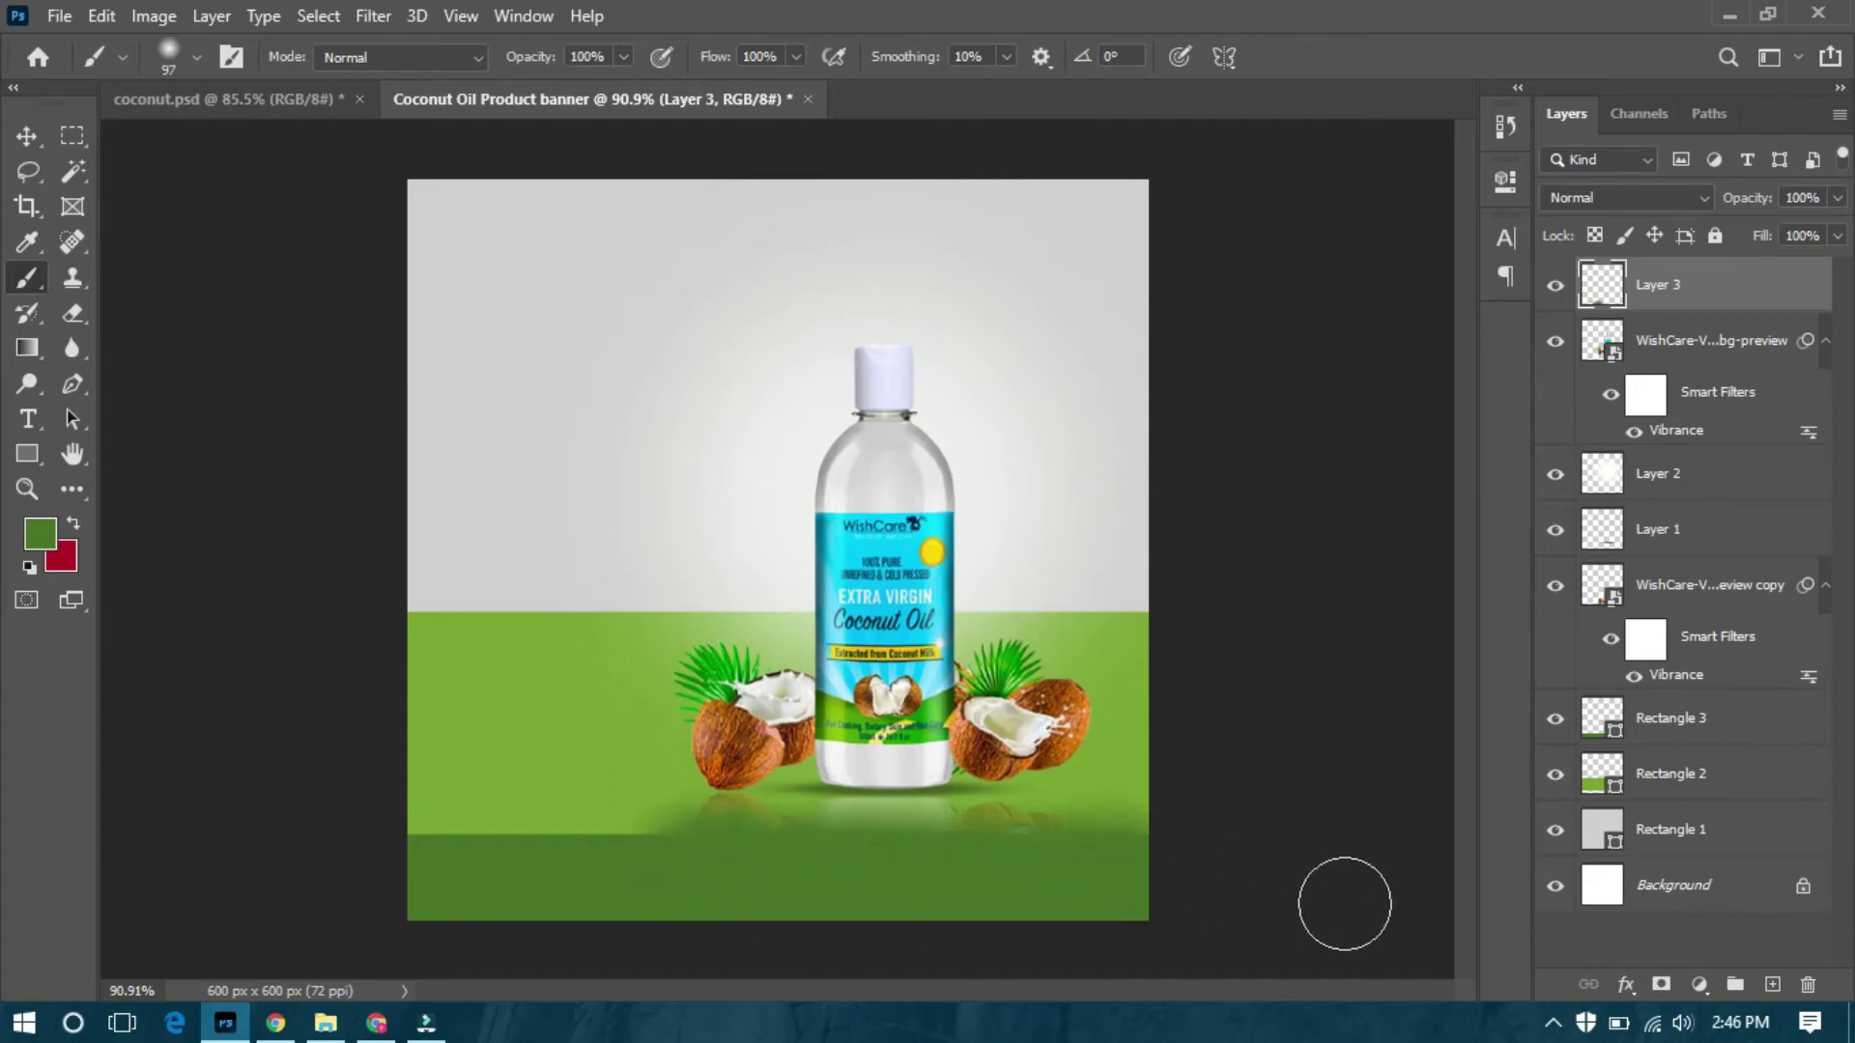
key("ctrl+z")
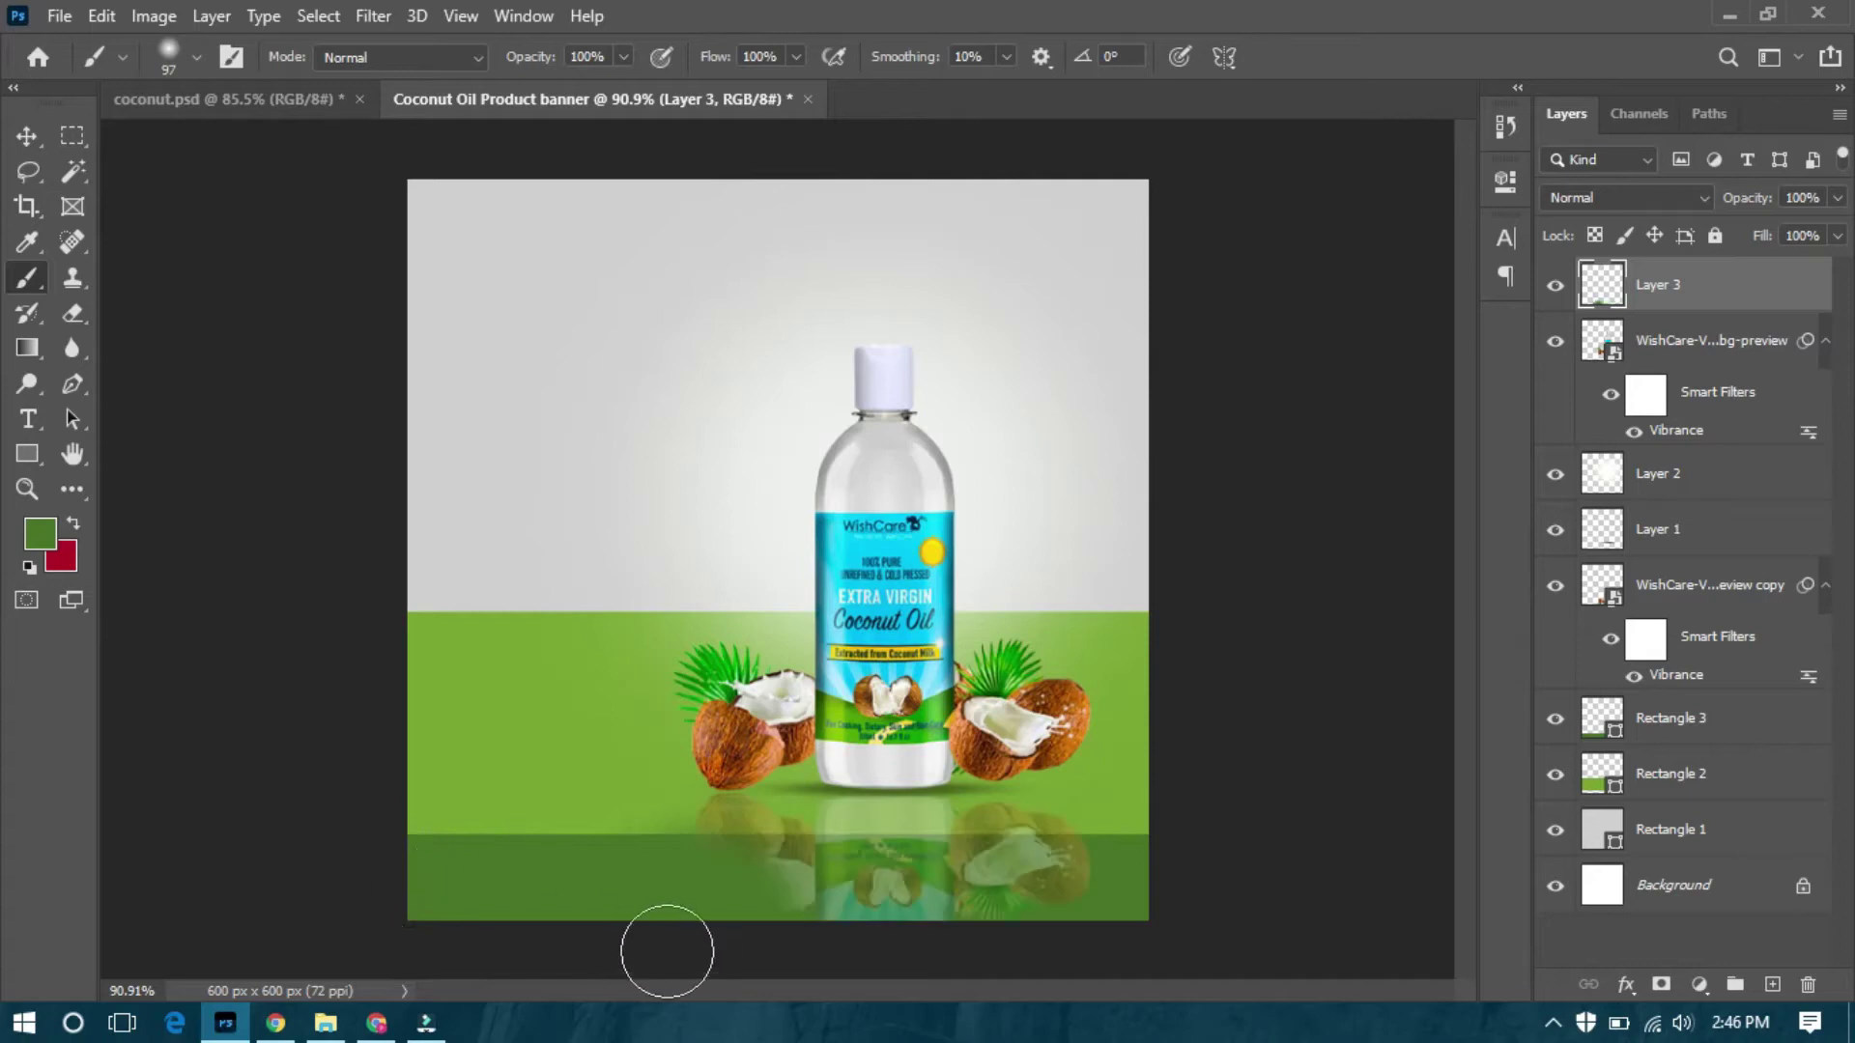
left_click_drag(759, 893, 1068, 891)
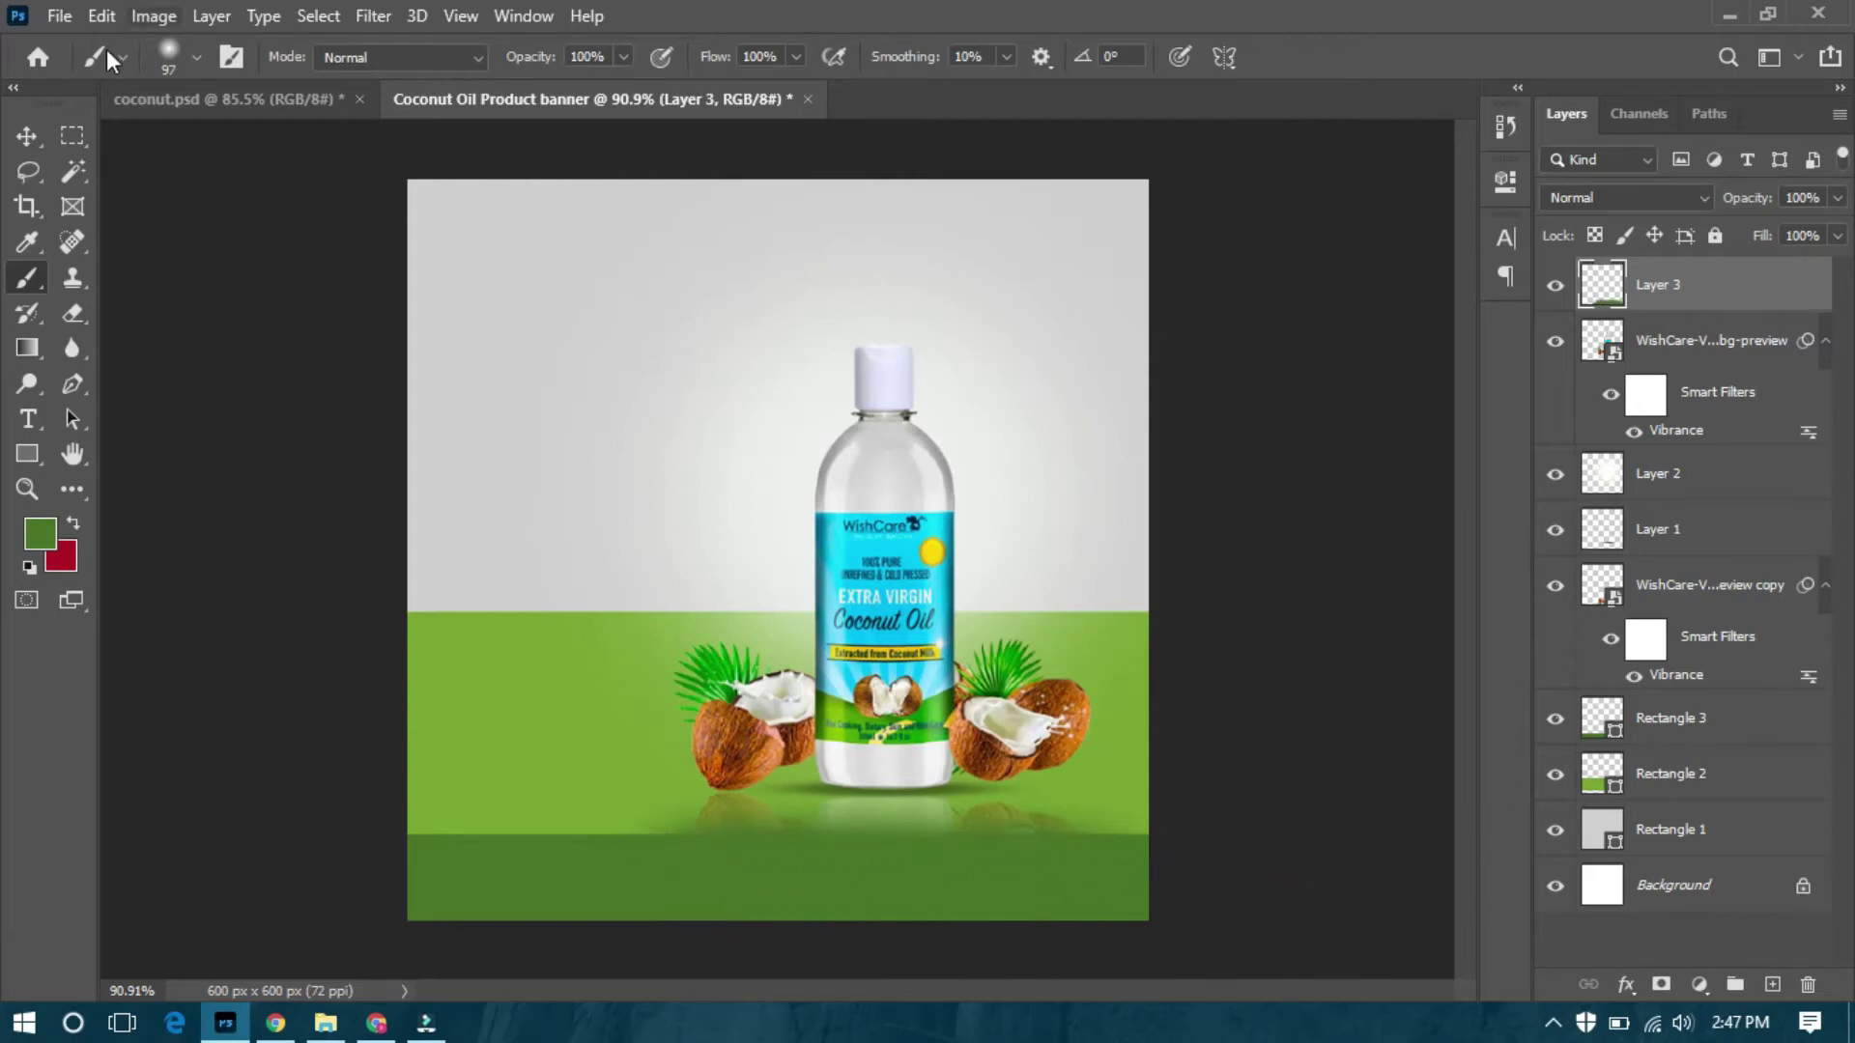
Shift the bottle, glow, shadow and reflection layers together up and slightly left.
key("v")
left_click(1275, 662)
left_click(913, 635)
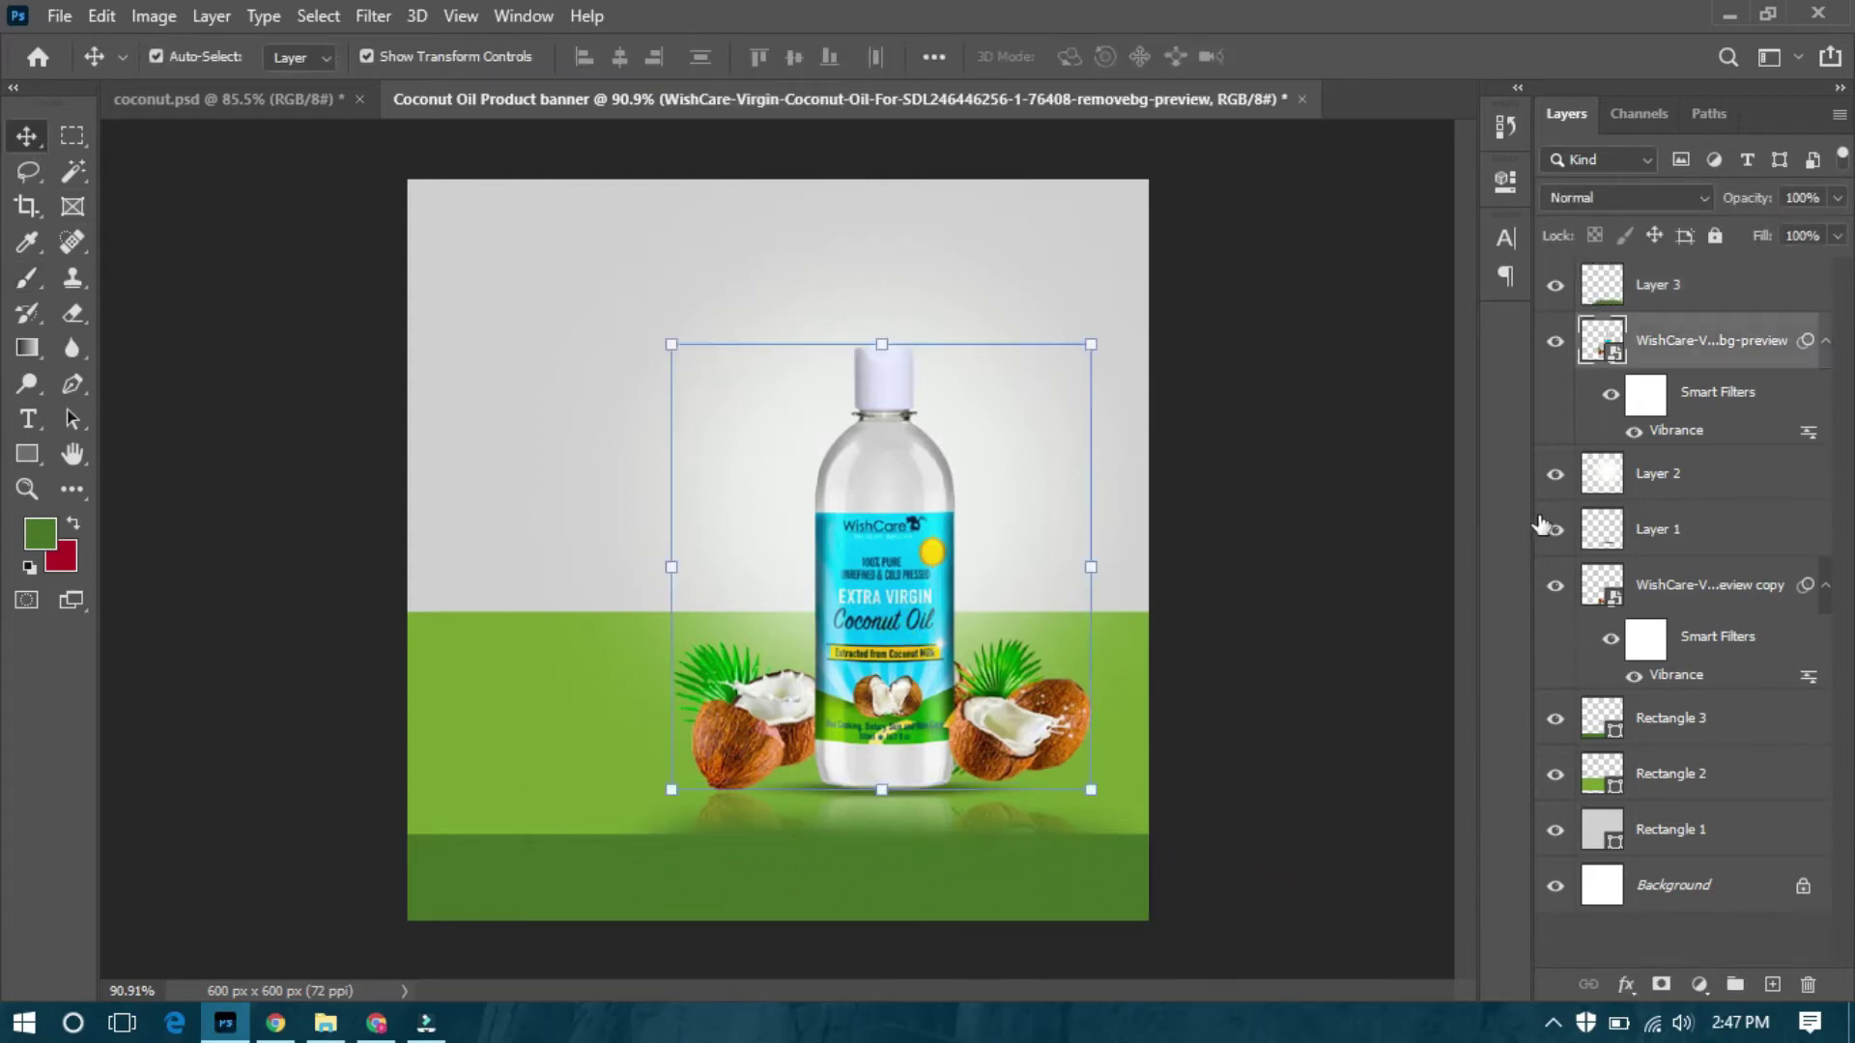
left_click(1657, 474, "ctrl")
left_click(1662, 529, "ctrl")
left_click(1676, 585, "ctrl")
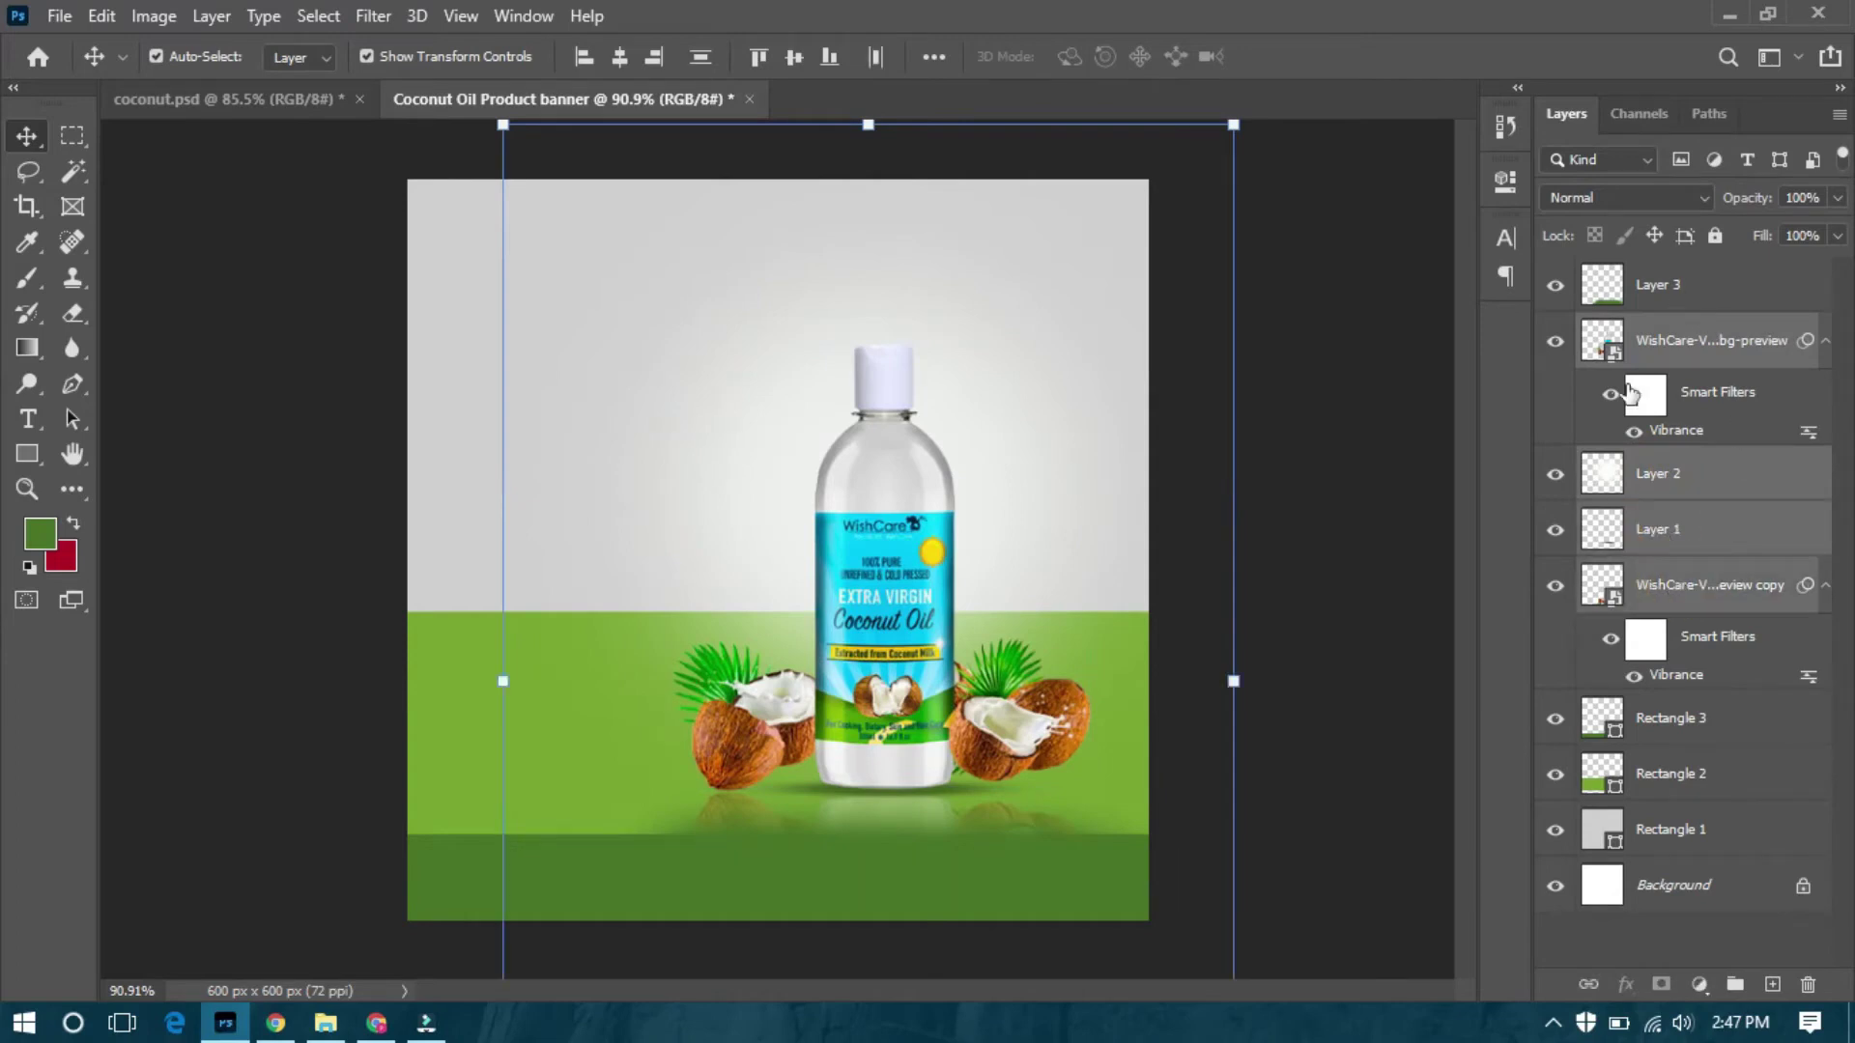
key("Up")
key("Up")
key("Up")
key("Up")
key("Up")
key("Up")
key("Up")
key("Up")
key("Up")
key("Up")
key("Up")
key("Up")
key("Up")
key("Up")
key("Up")
key("Down")
key("Down")
key("Down")
key("Left")
key("Left")
key("Left")
key("Left")
key("Left")
key("Left")
key("Left")
key("Left")
key("Left")
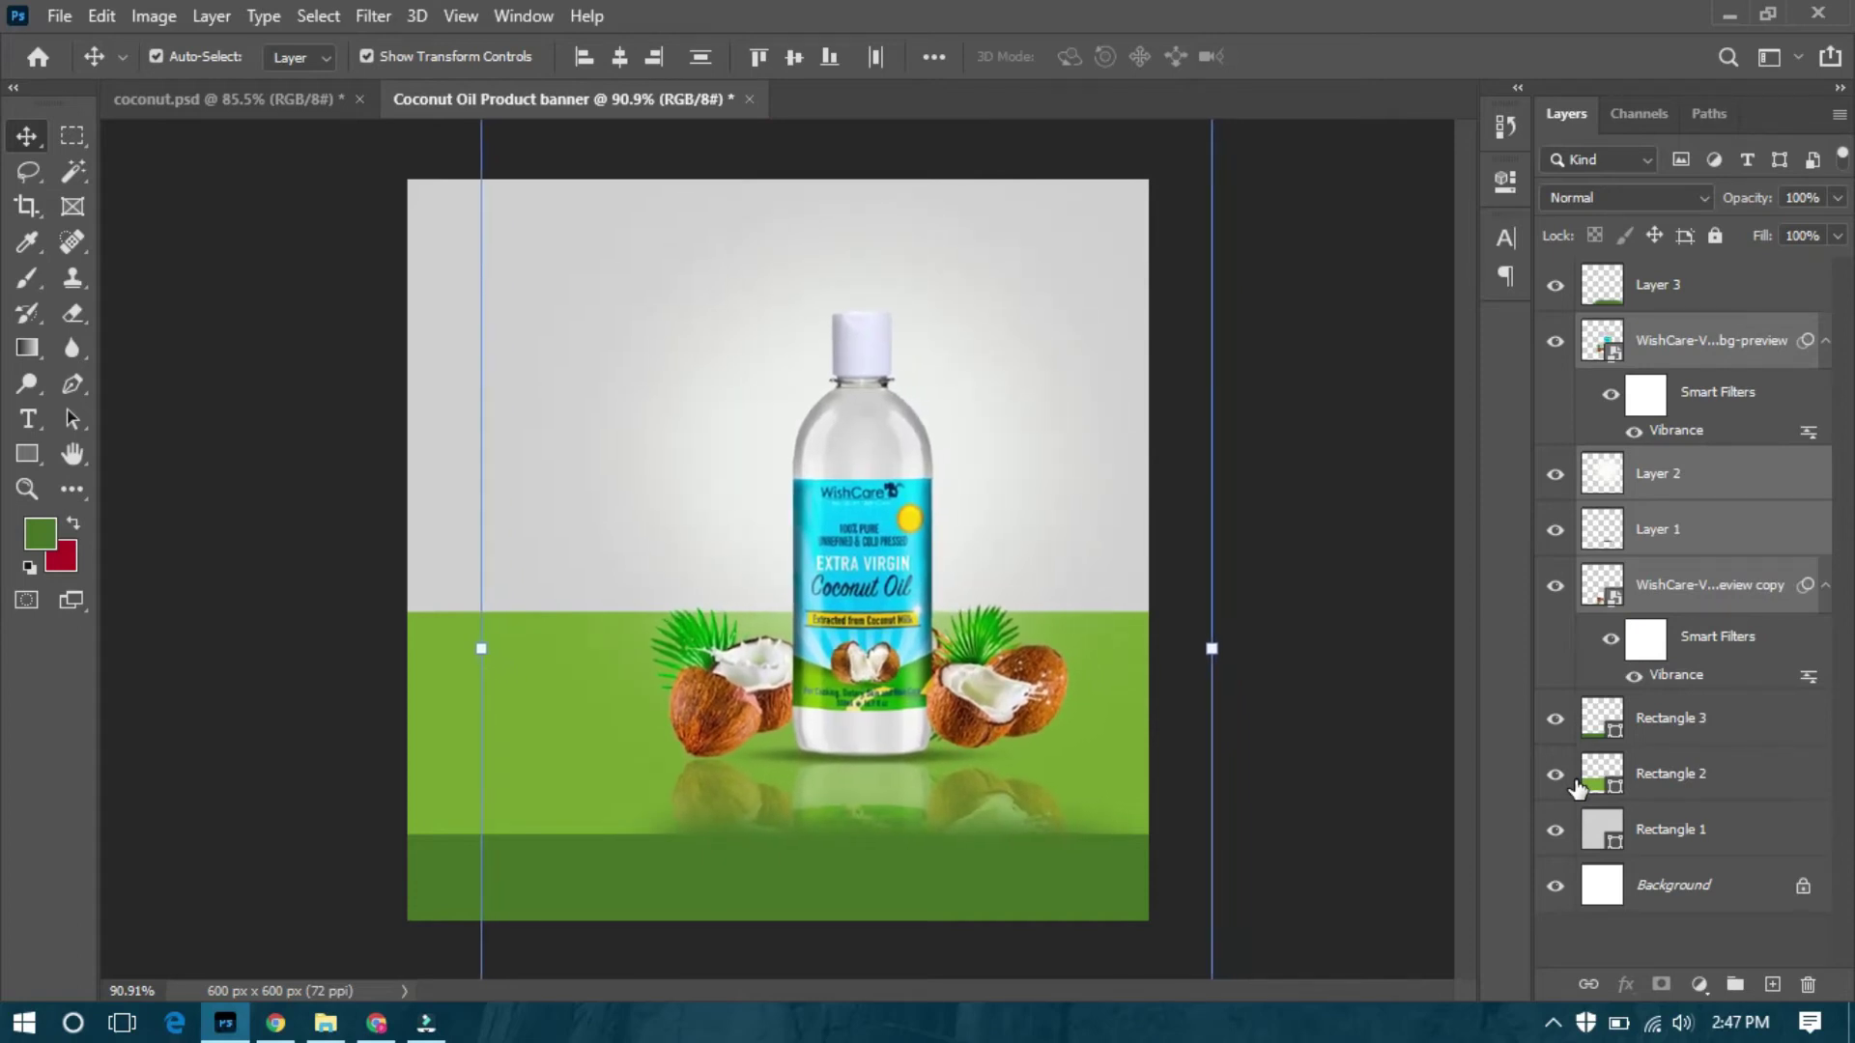
left_click(1400, 671)
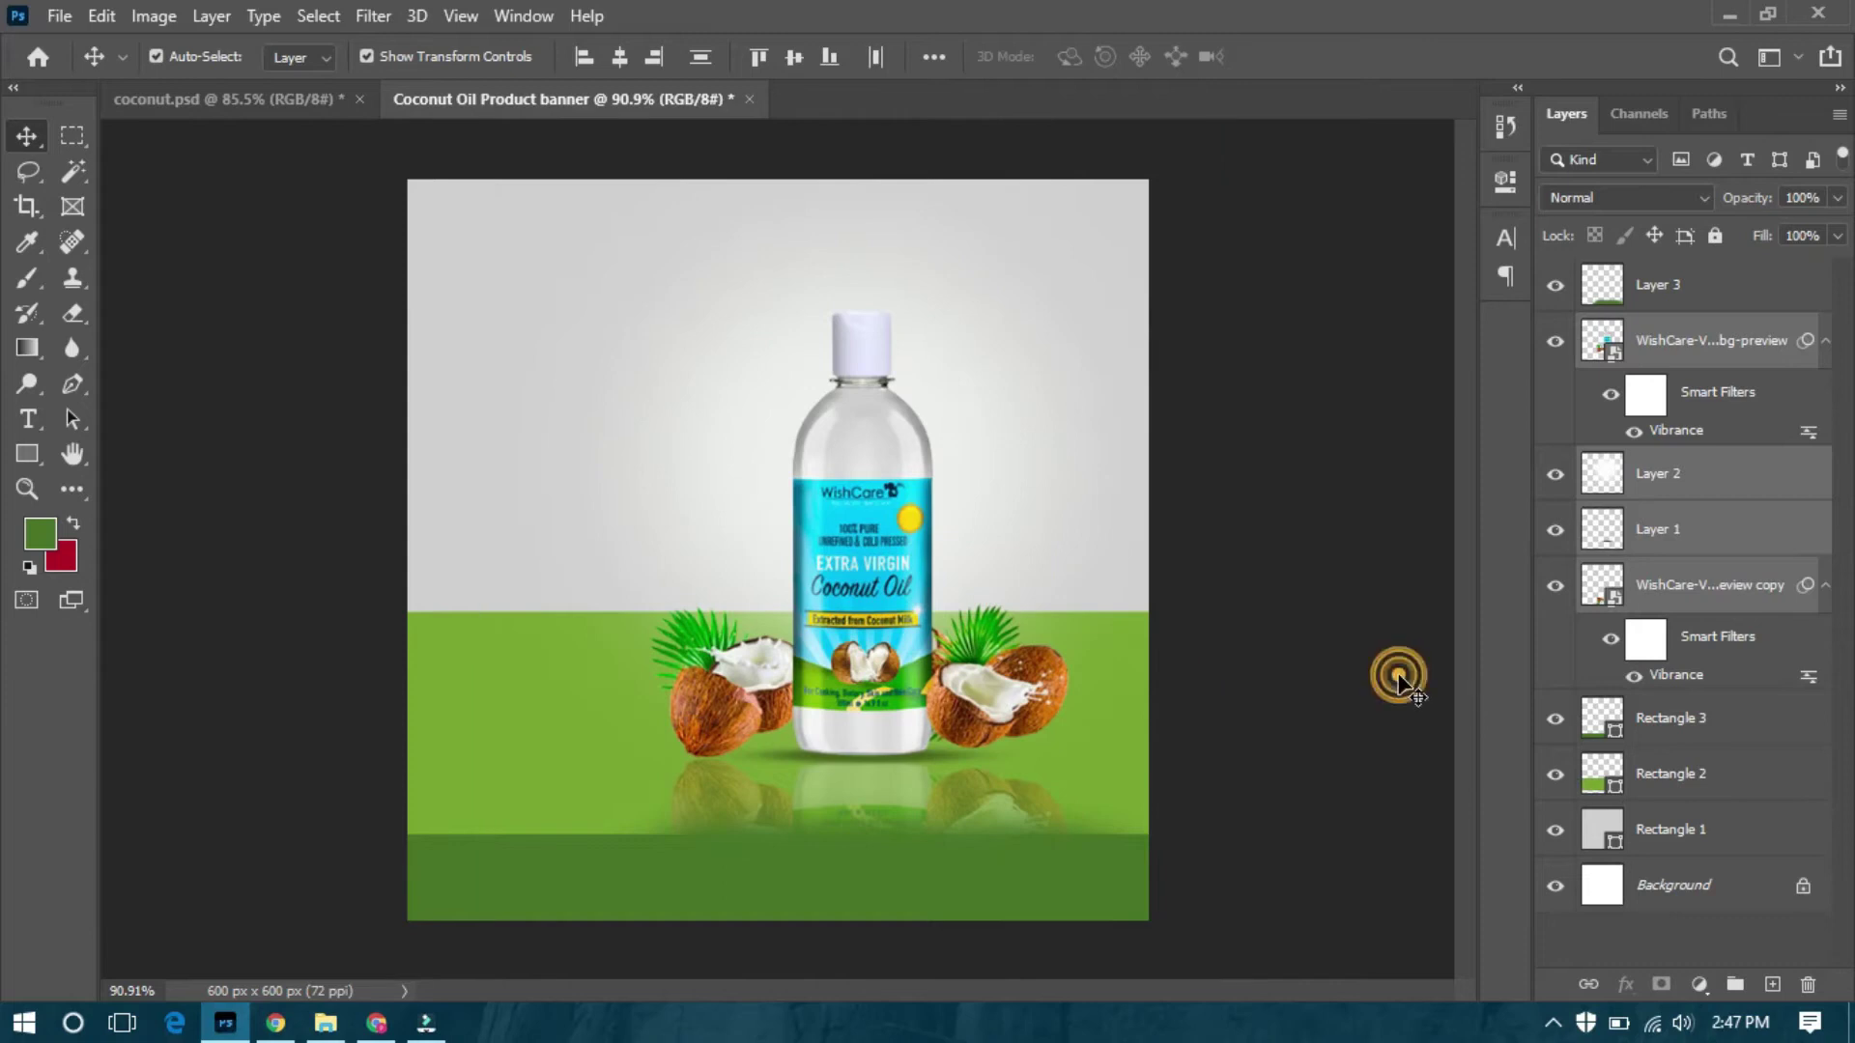
Fade the reflection to about 19% opacity and nudge it slightly down.
left_click(1000, 812)
left_click_drag(1837, 199, 1750, 237)
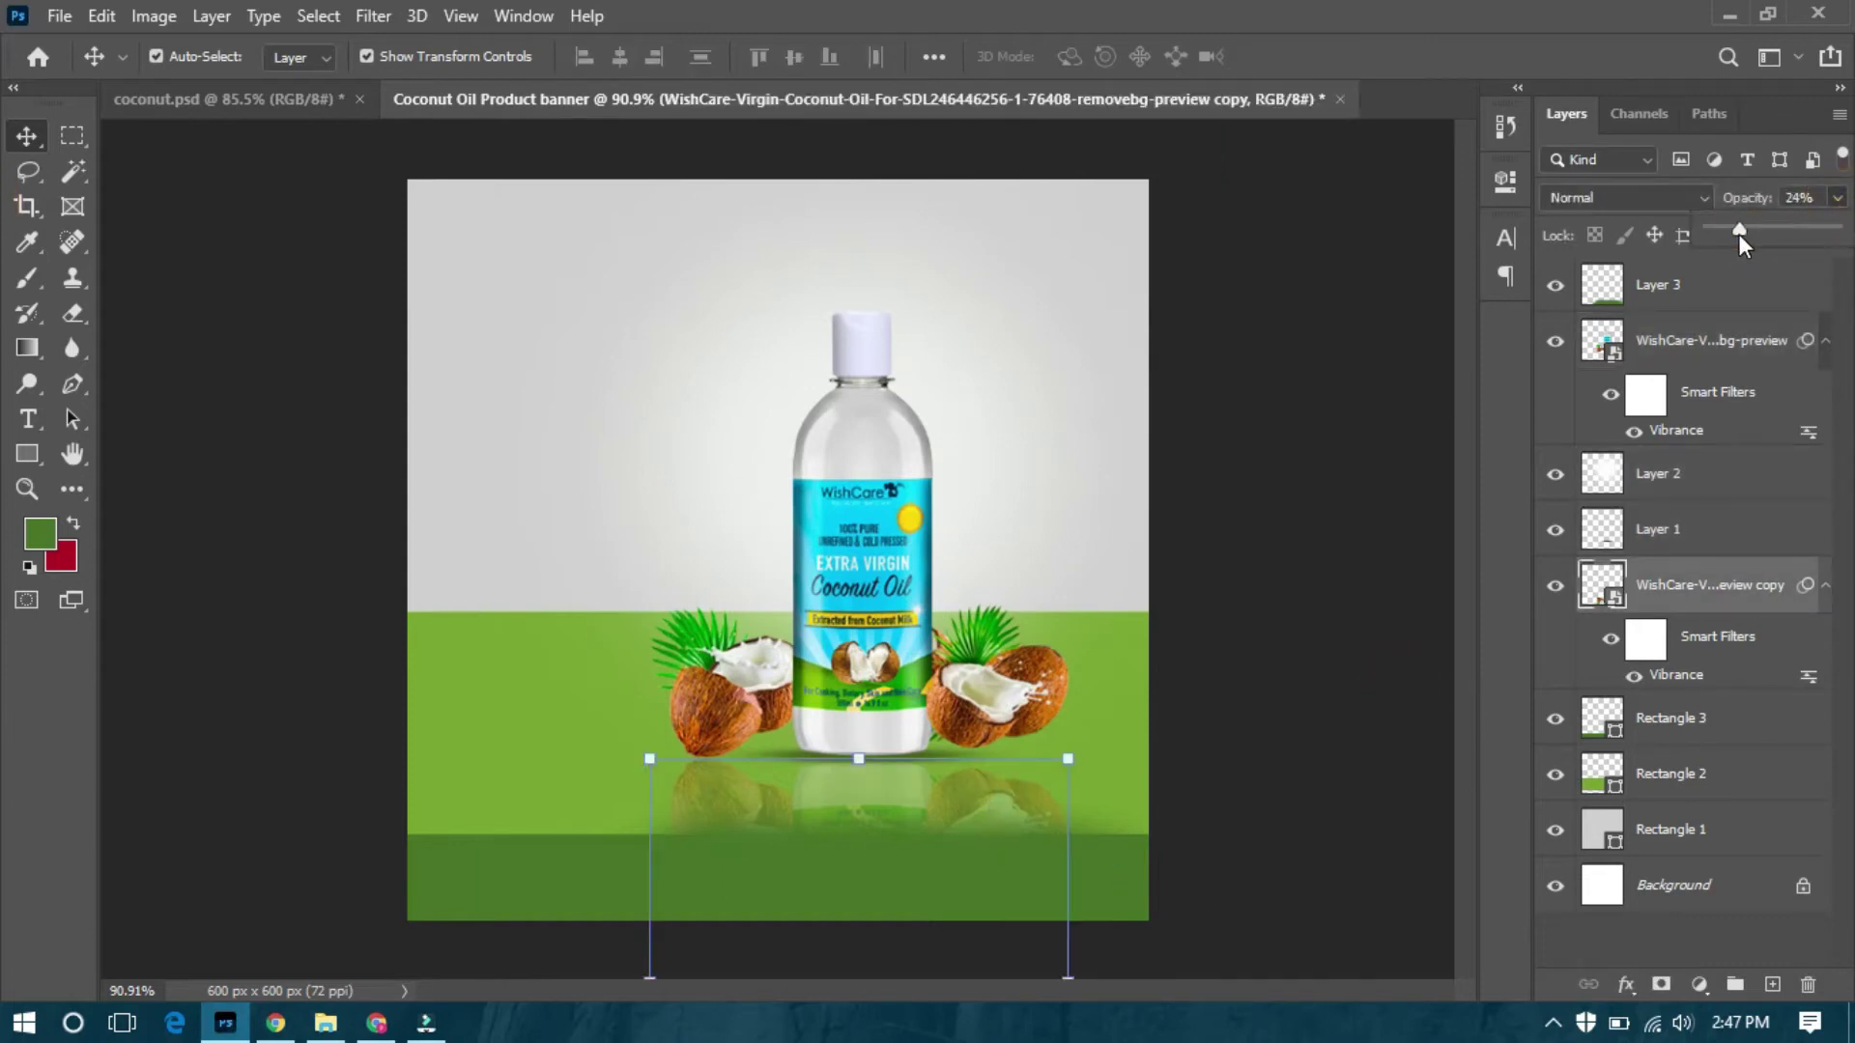
left_click(1352, 645)
left_click_drag(891, 788, 889, 791)
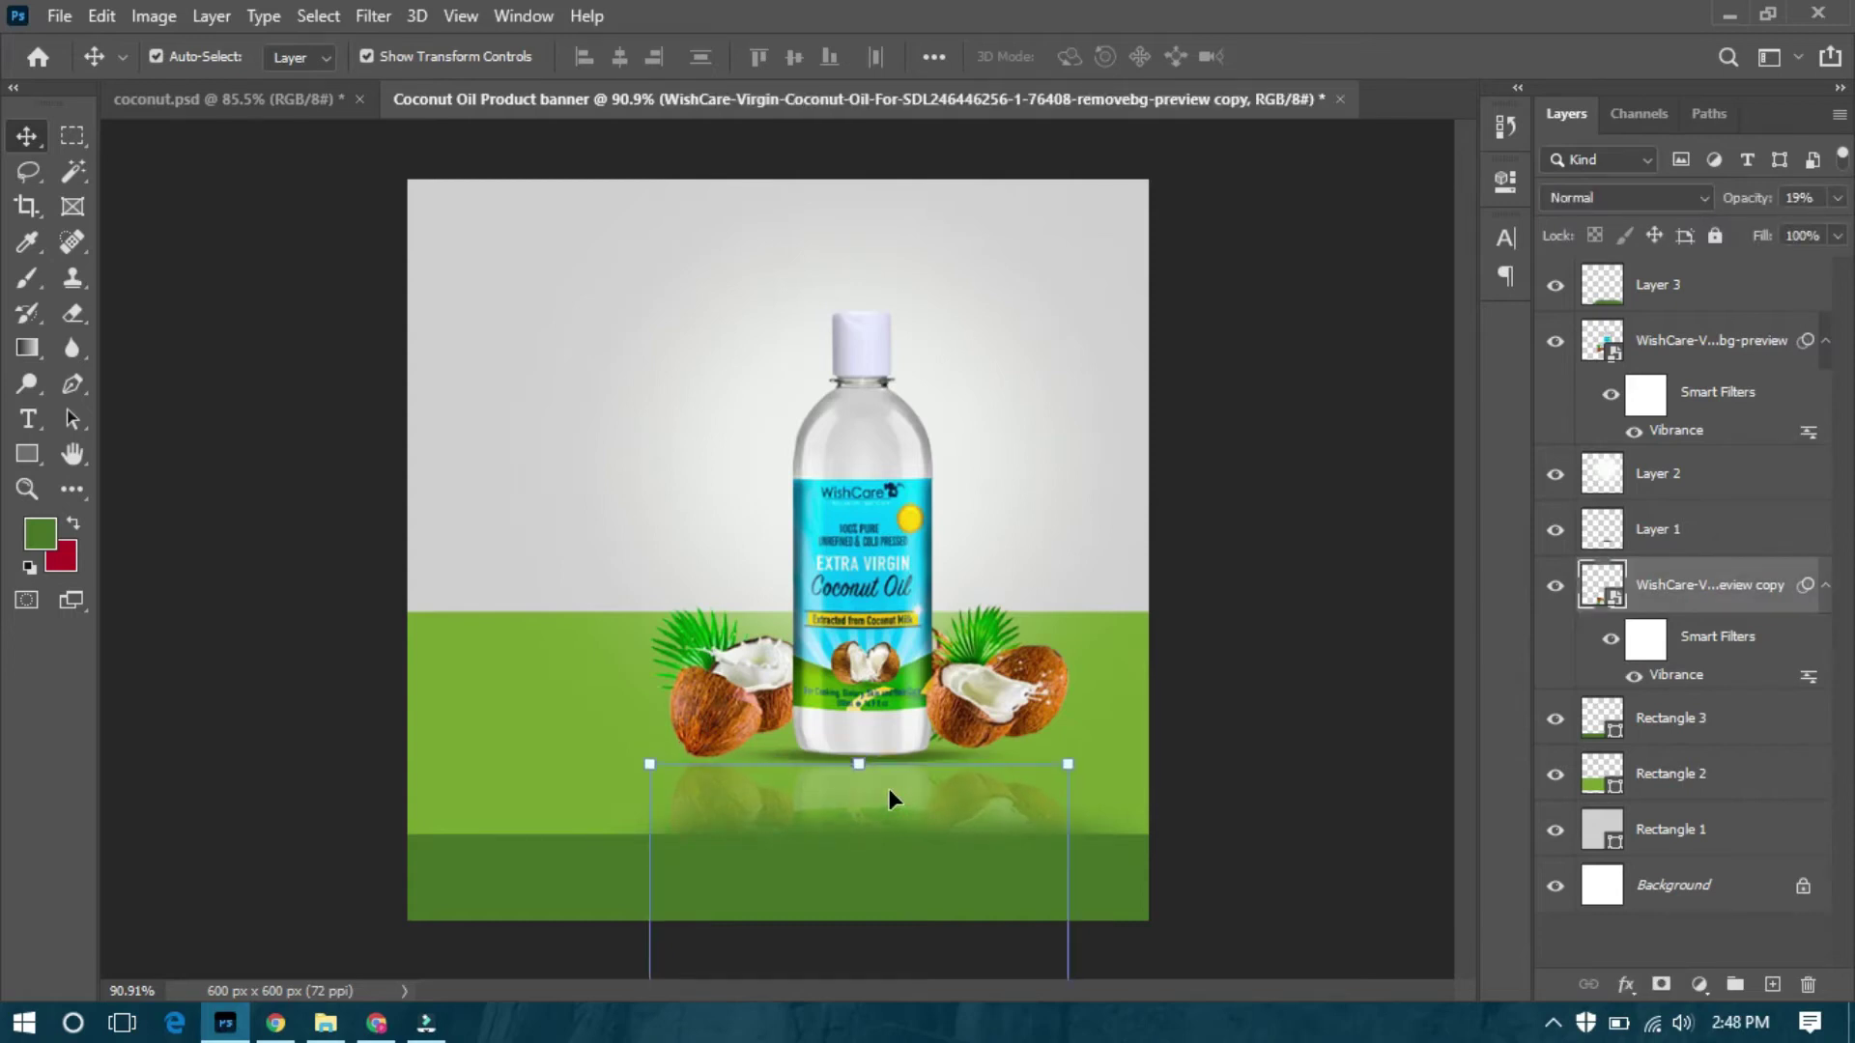
left_click(1304, 663)
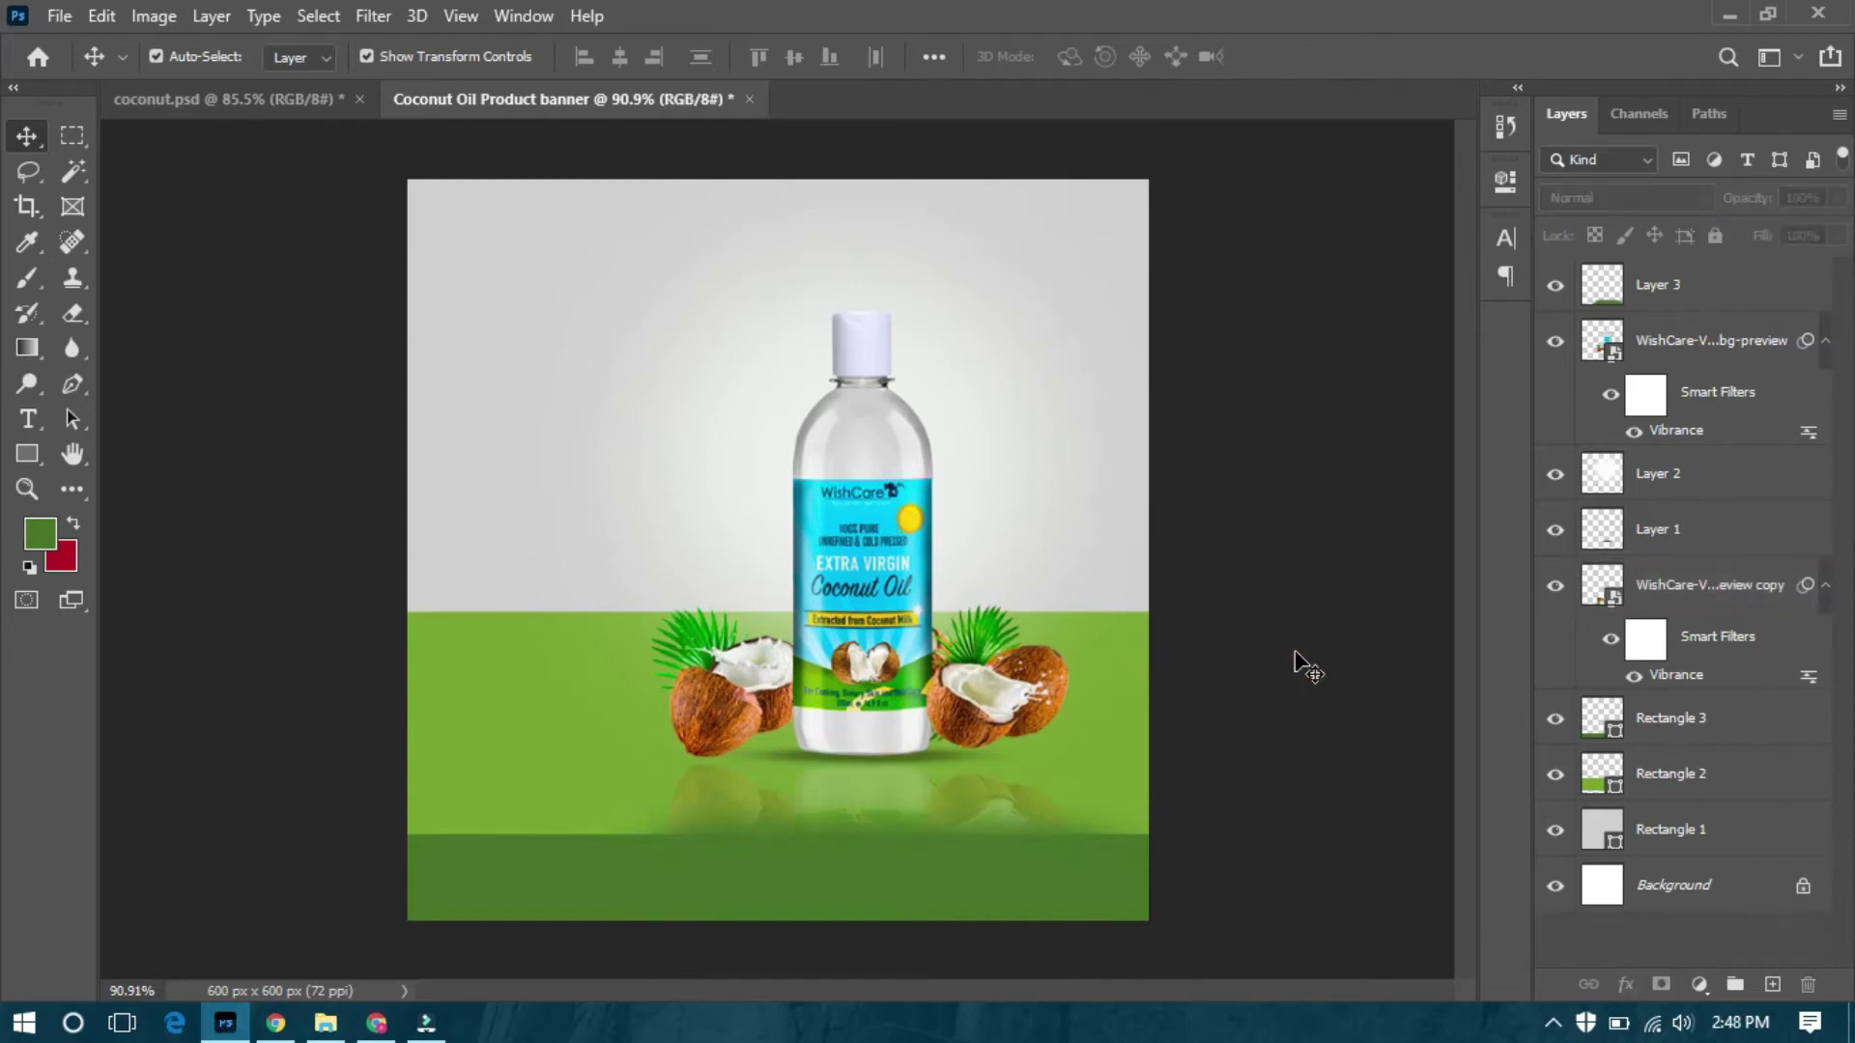
Bring the palm-tree image into the banner and flip it horizontally.
left_click(326, 1023)
mouse_move(315, 214)
left_mouse_down()
mouse_move(292, 766)
mouse_move(749, 549)
mouse_move(1058, 576)
left_mouse_up()
right_click(767, 575)
left_click(833, 536)
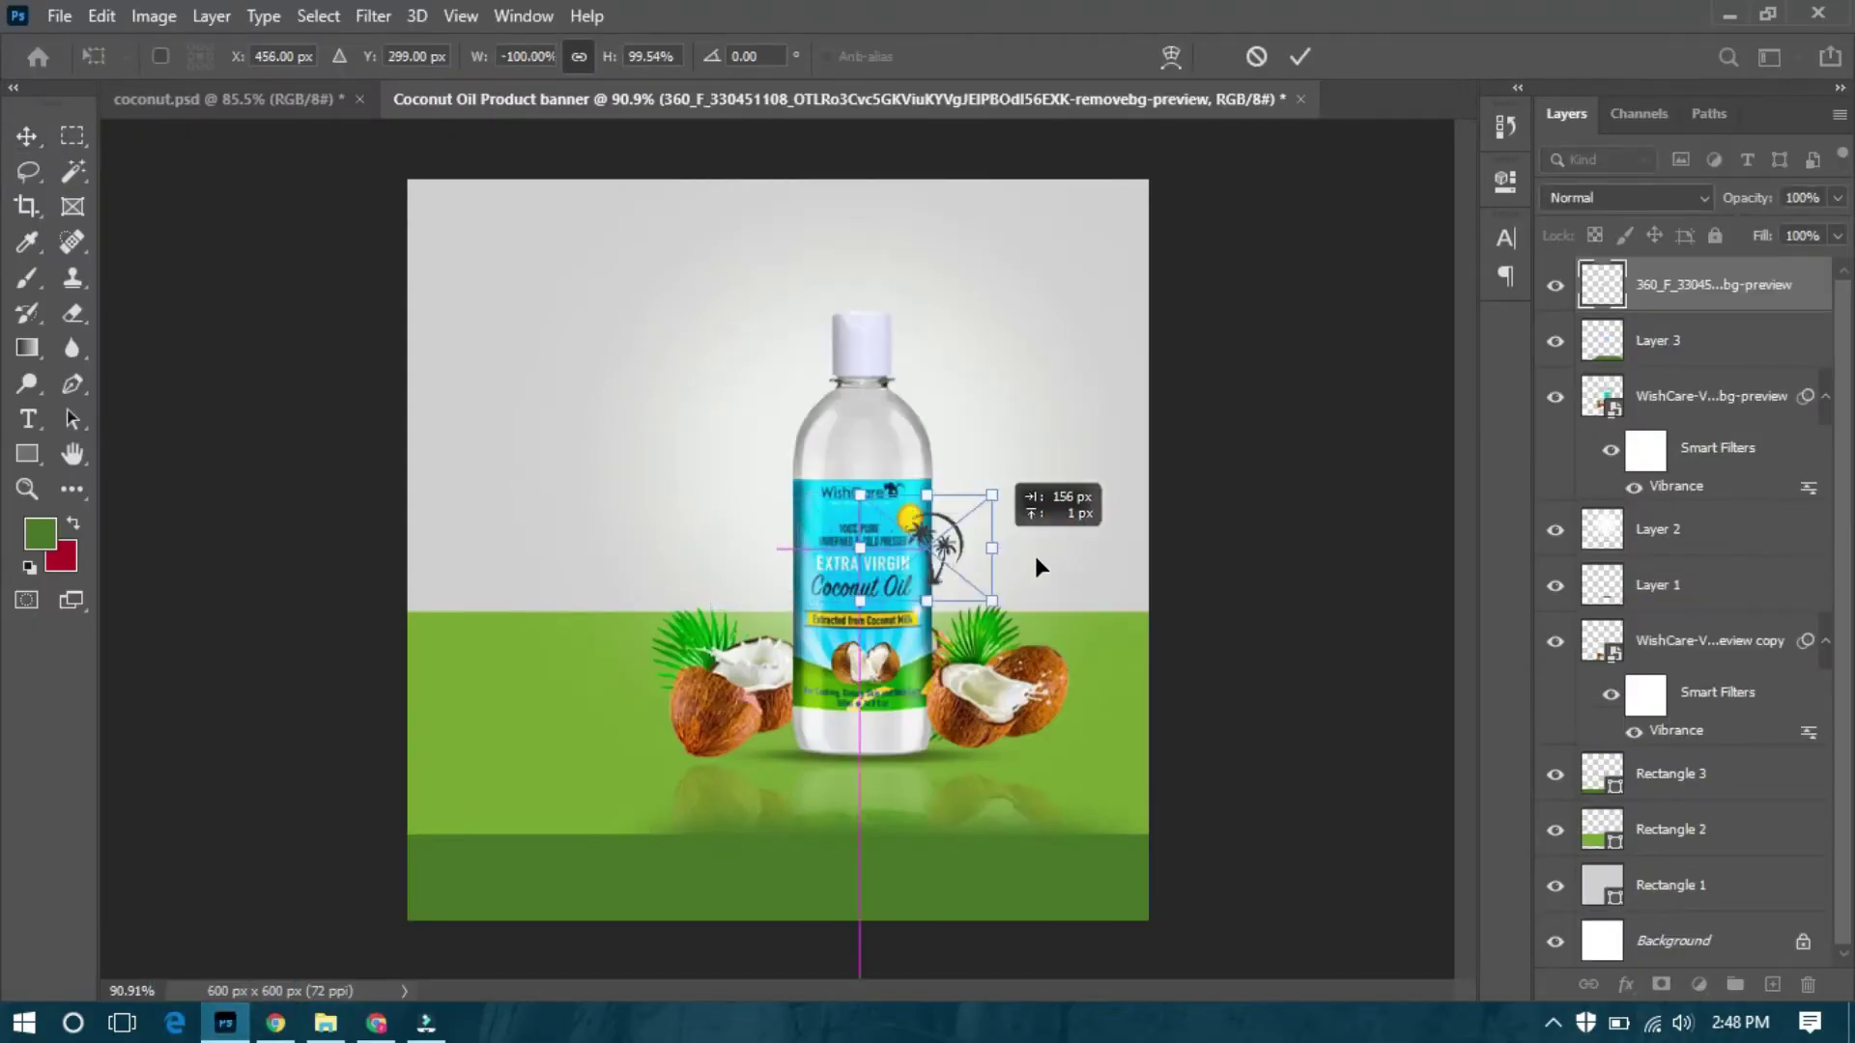
Enlarge the palm graphic across the upper area and move its layer behind the bottle.
left_click_drag(970, 520, 486, 136)
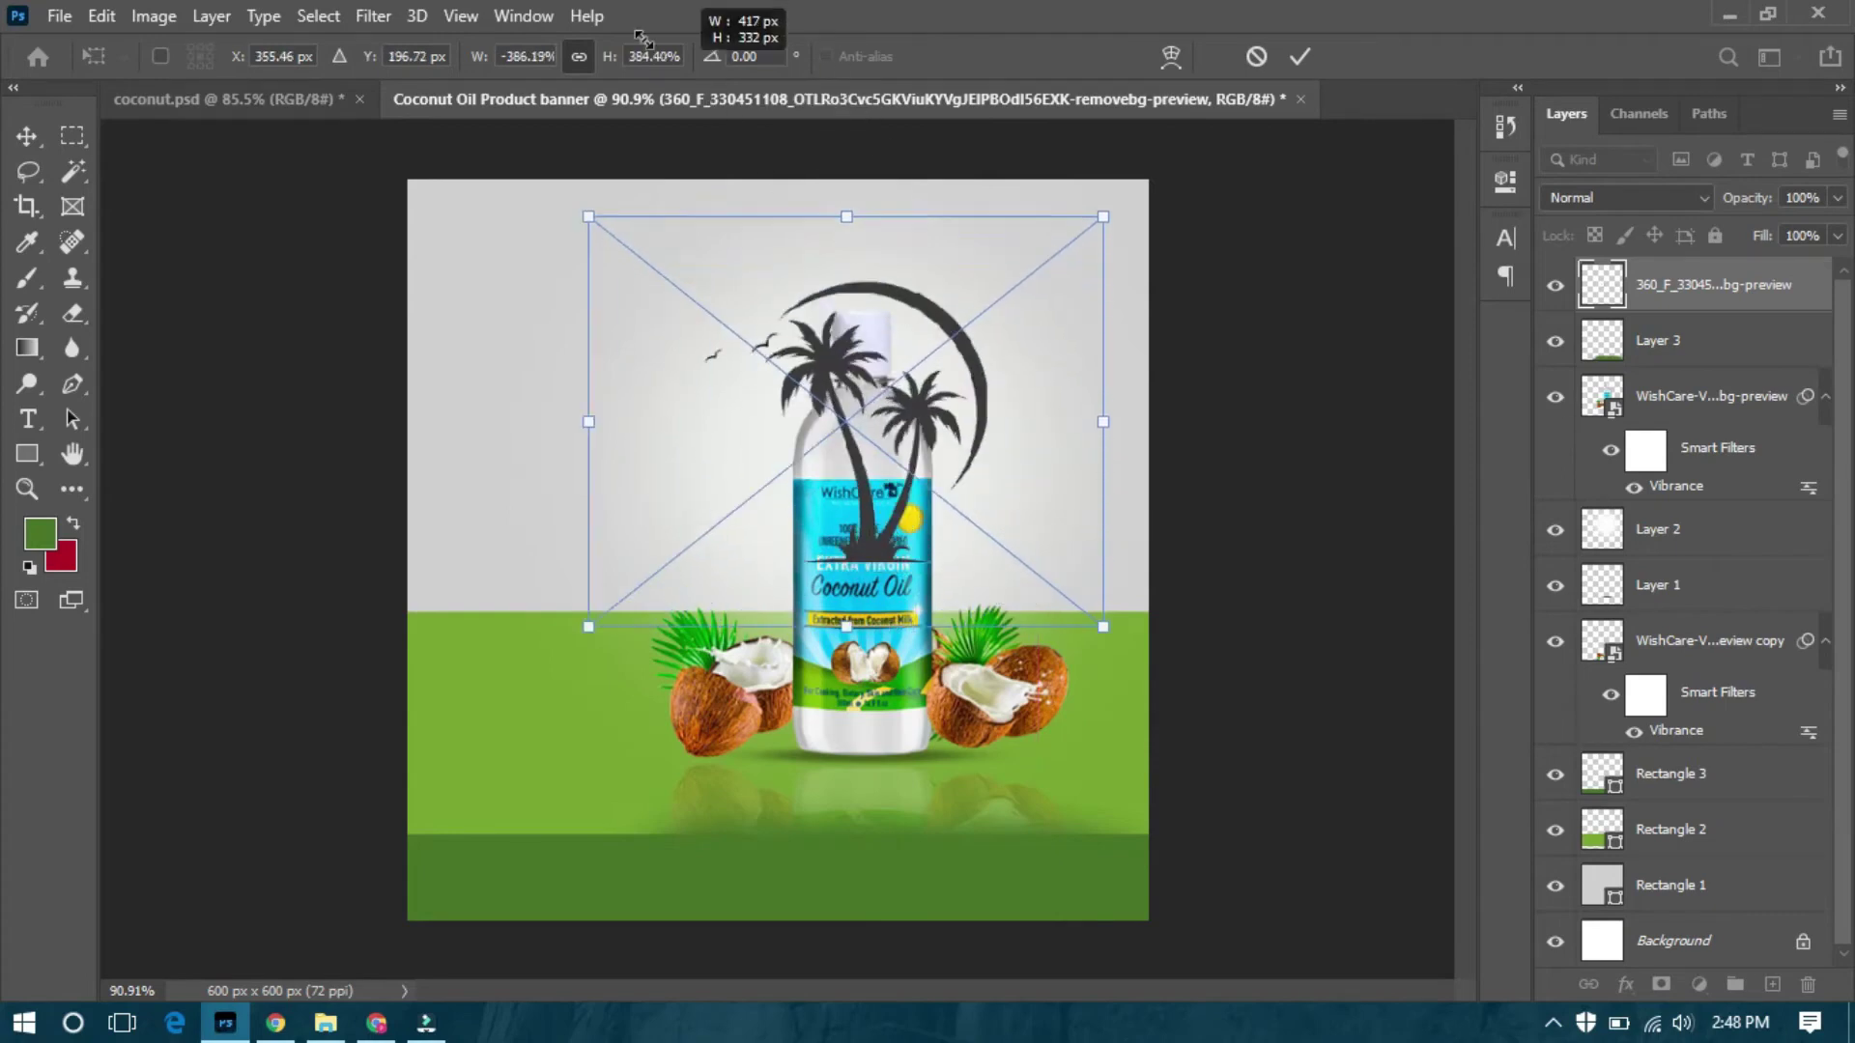
left_click_drag(950, 328, 1132, 387)
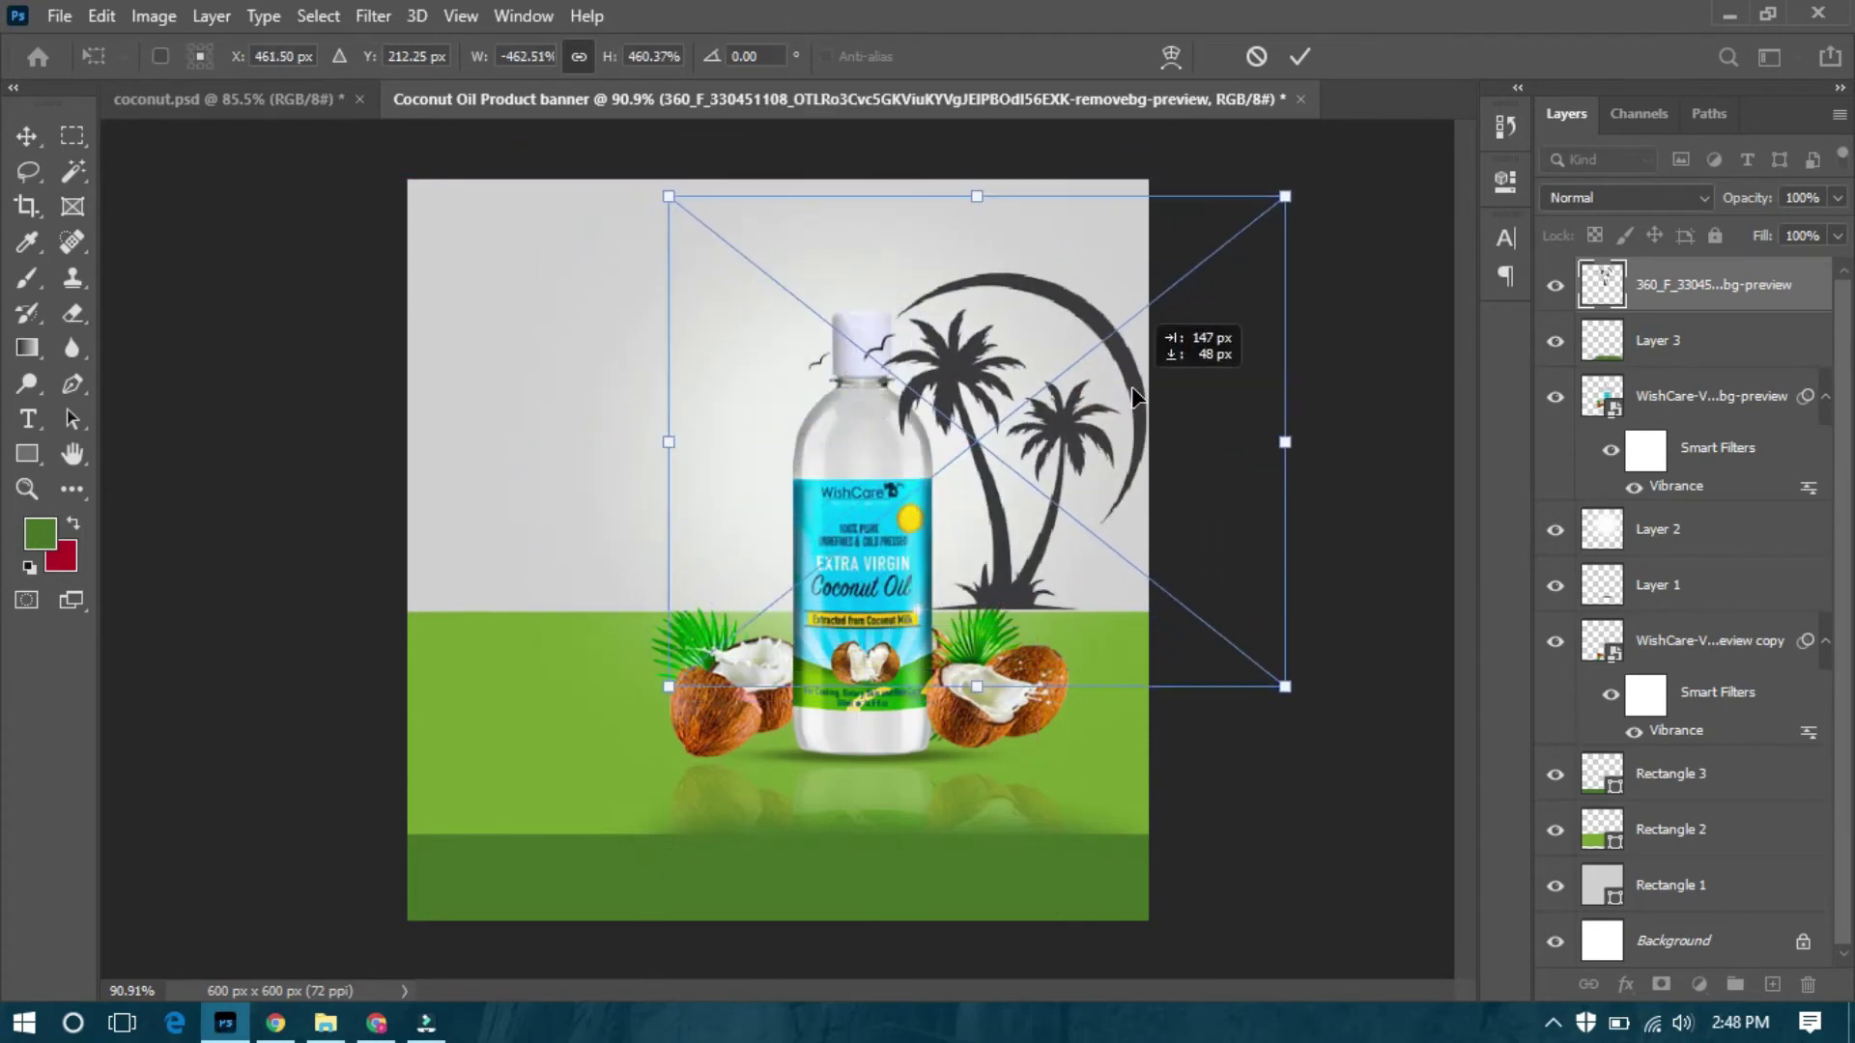
left_click_drag(668, 196, 502, 62)
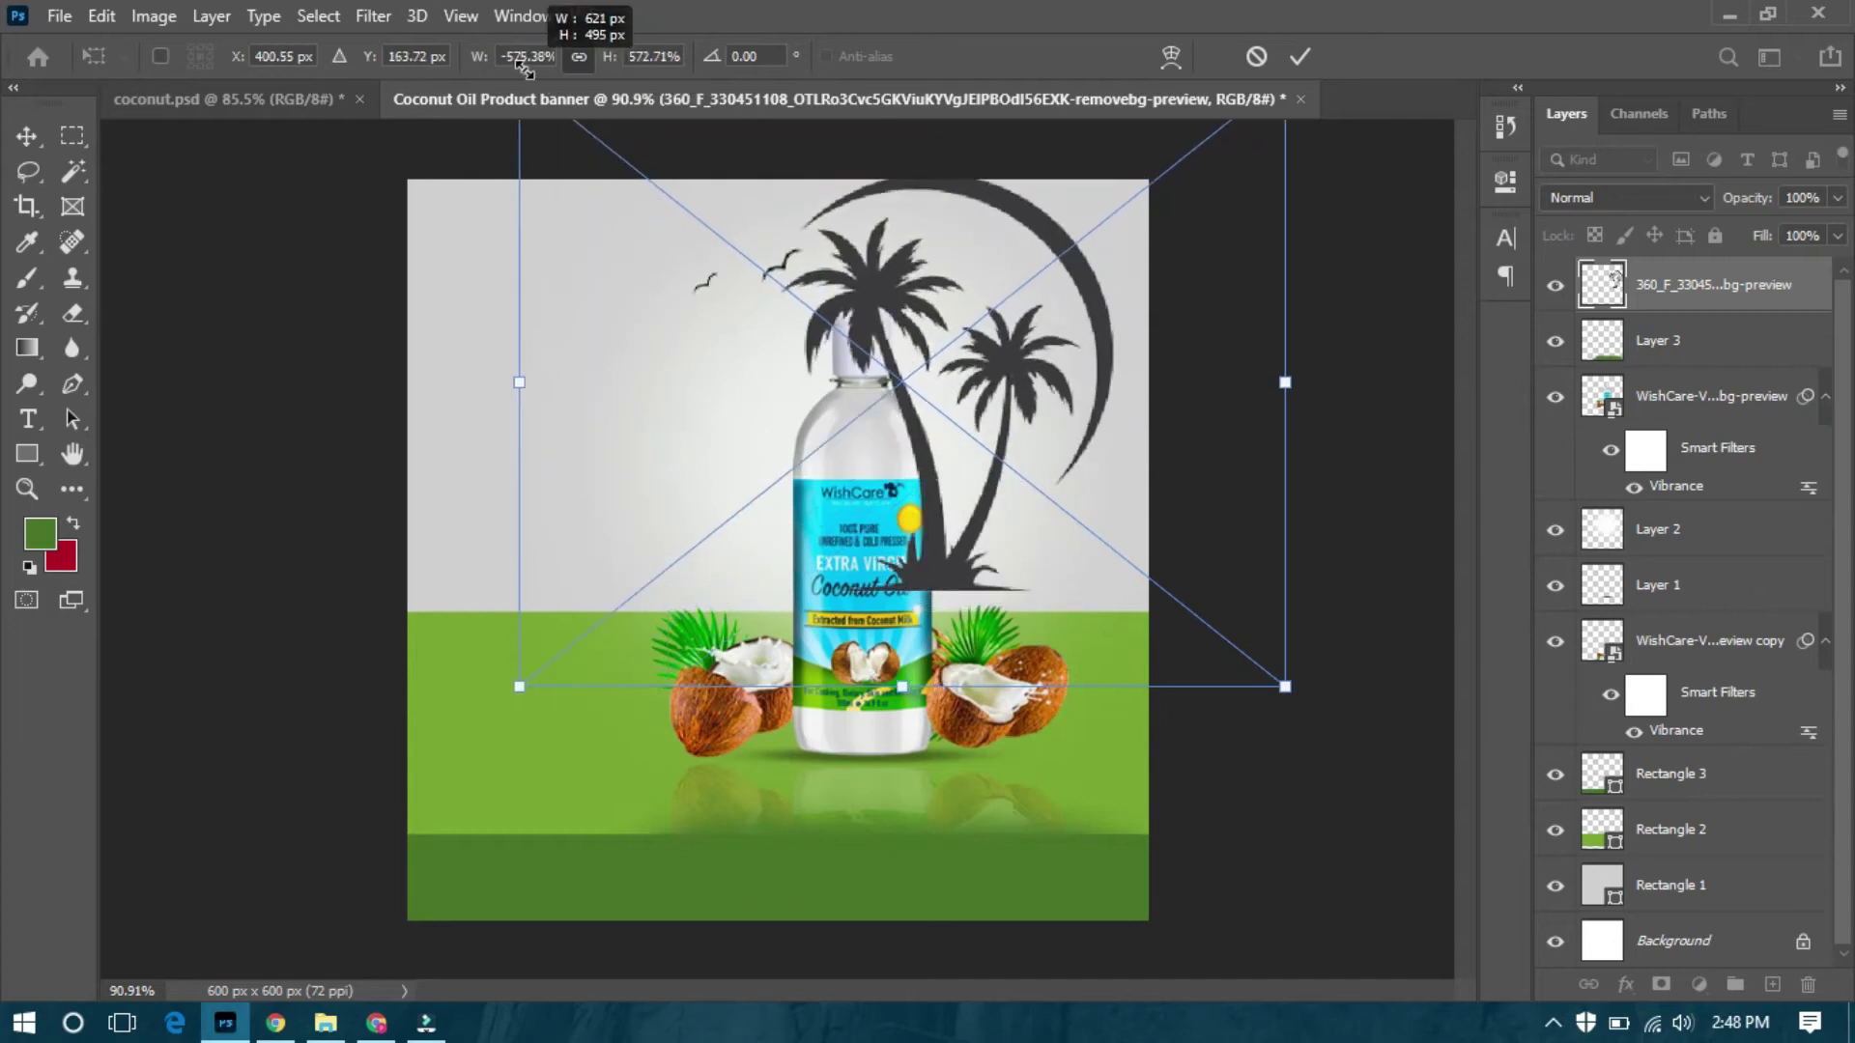
left_click_drag(1027, 363, 1043, 394)
left_click_drag(1681, 285, 1657, 522)
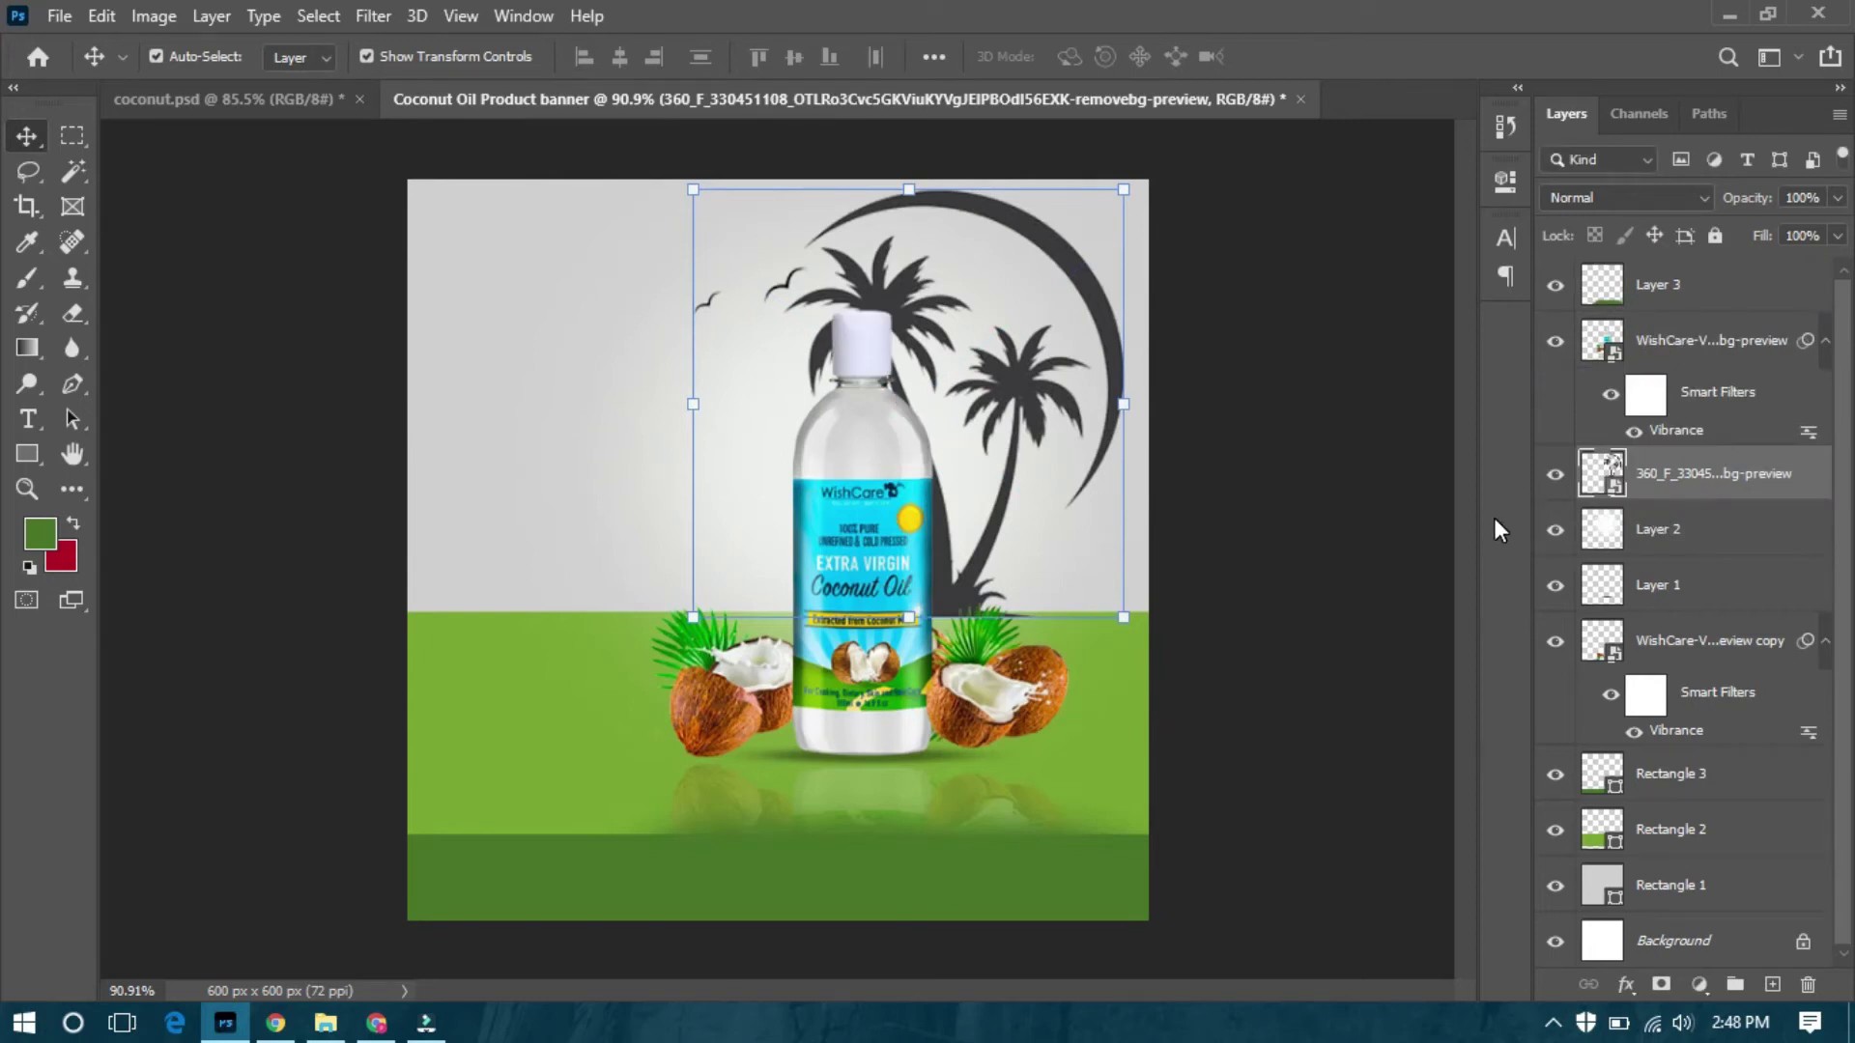
Give the palm graphic a dark green Color Overlay and set its opacity to 91%.
left_click(1626, 985)
left_click(1643, 873)
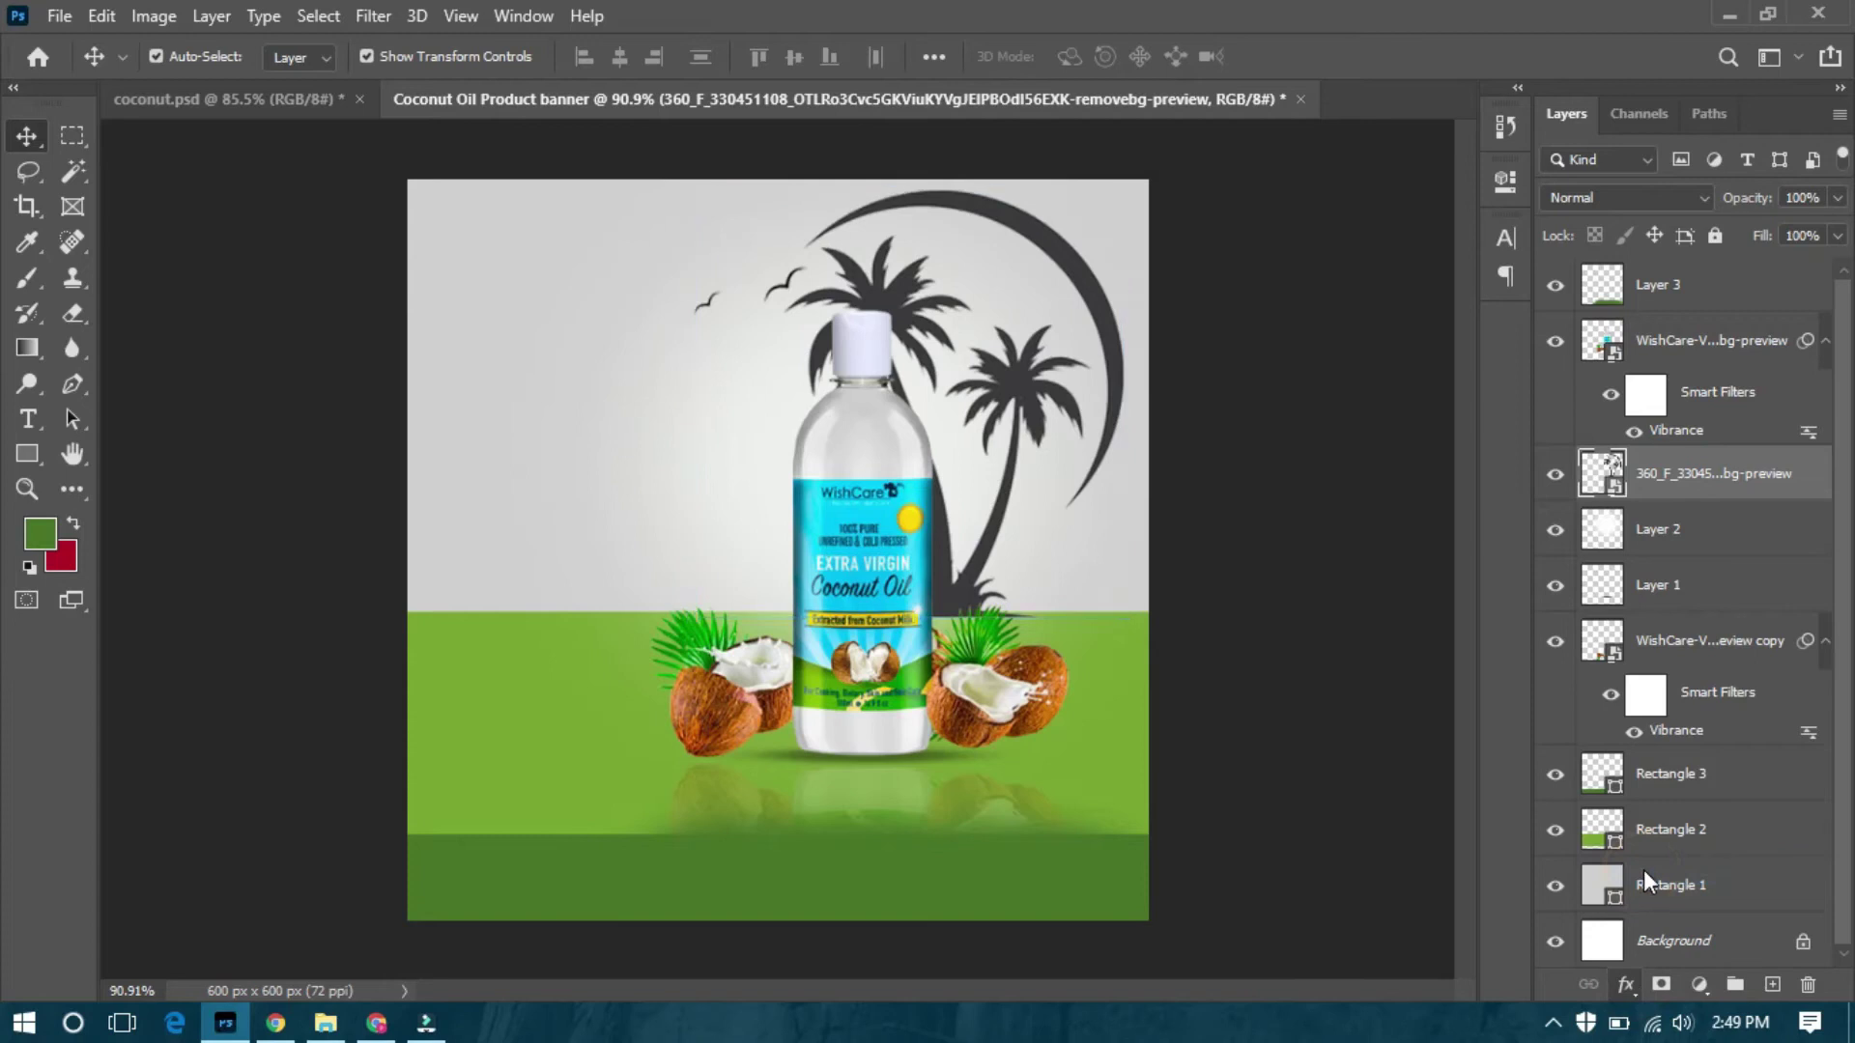
left_click(1295, 454)
left_click(1424, 520)
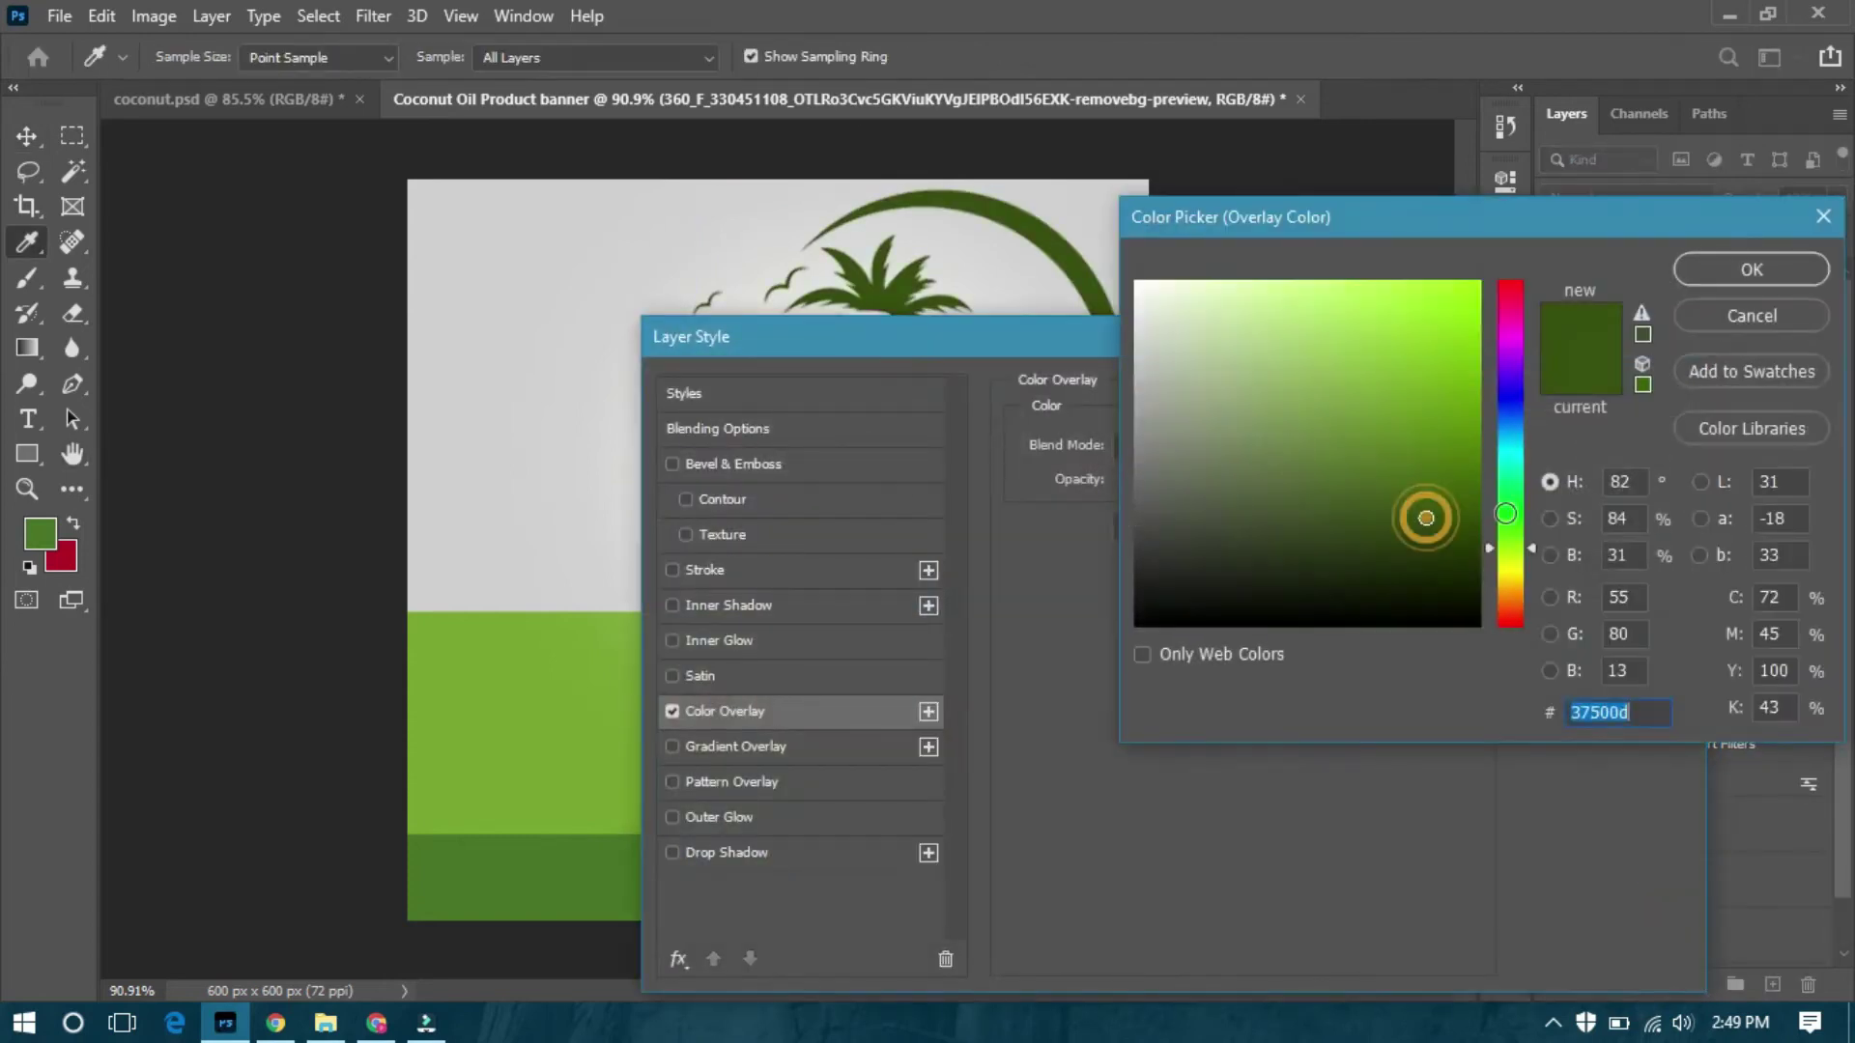
left_click(1717, 274)
left_click(1604, 394)
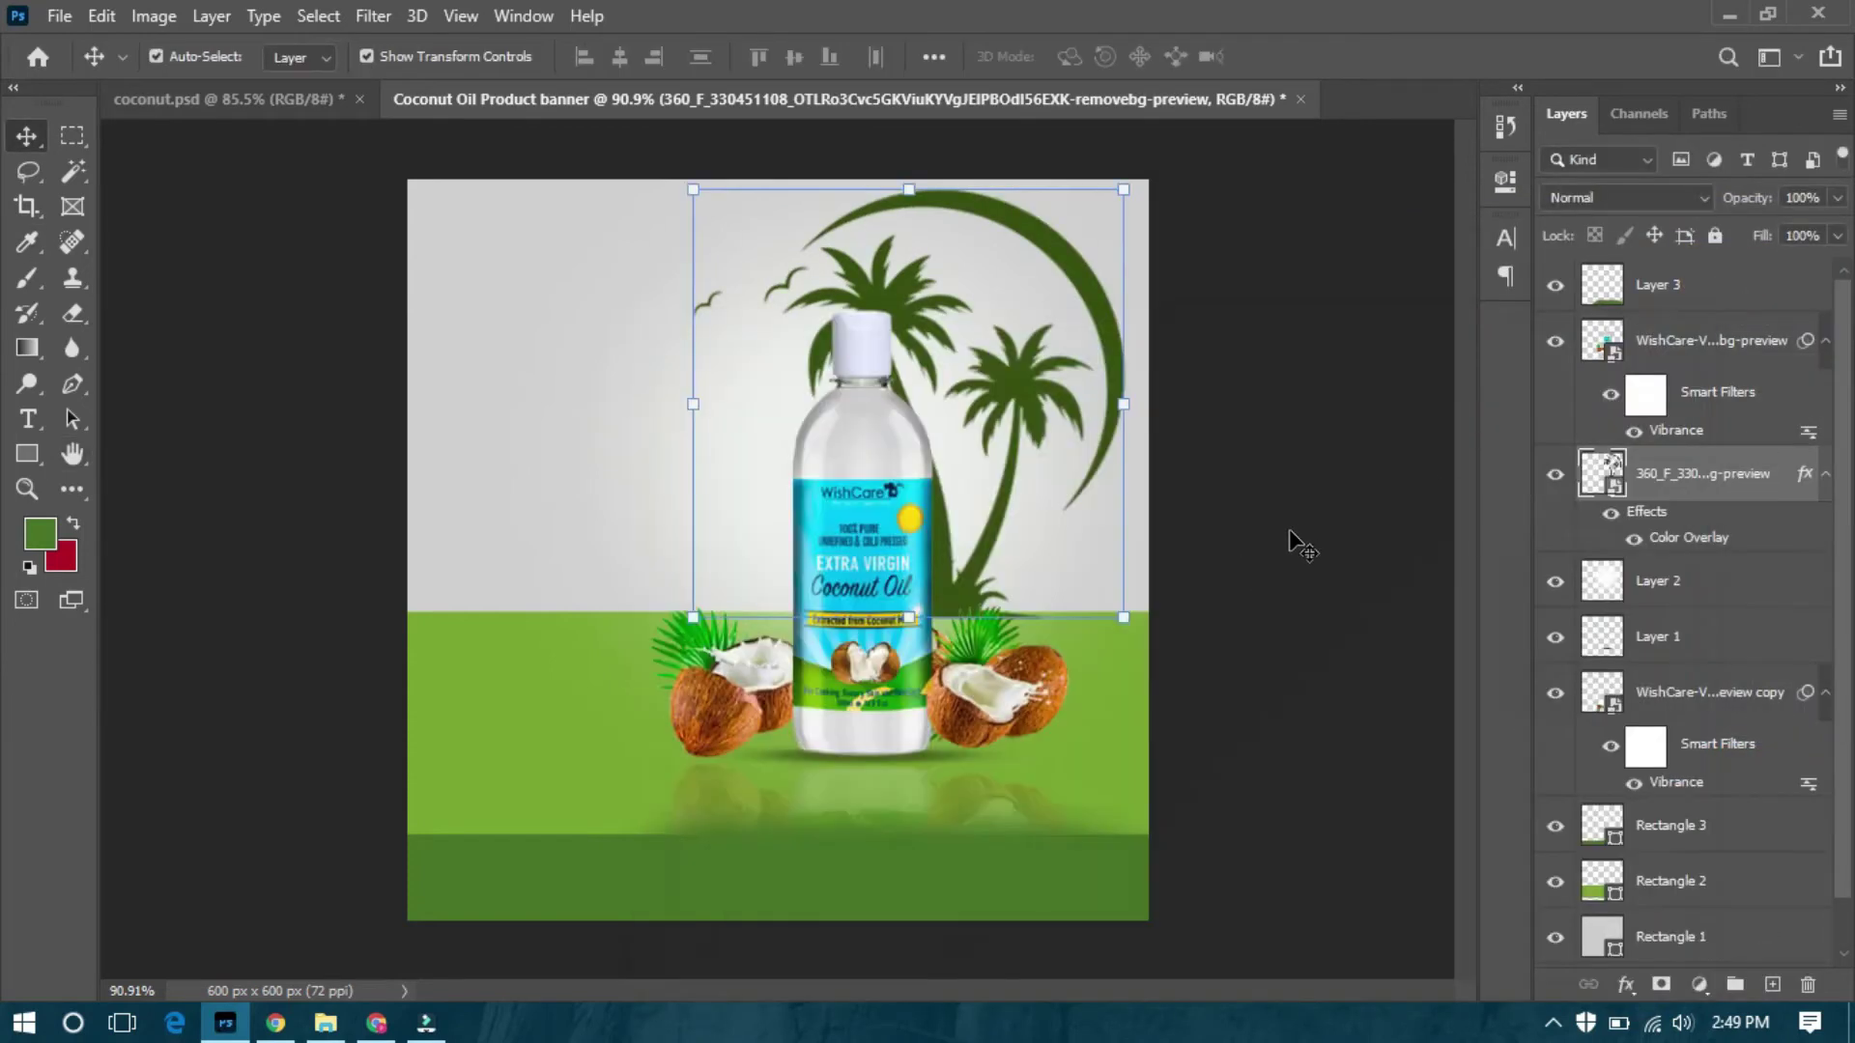
left_click(1837, 197)
left_click_drag(1839, 229, 1823, 229)
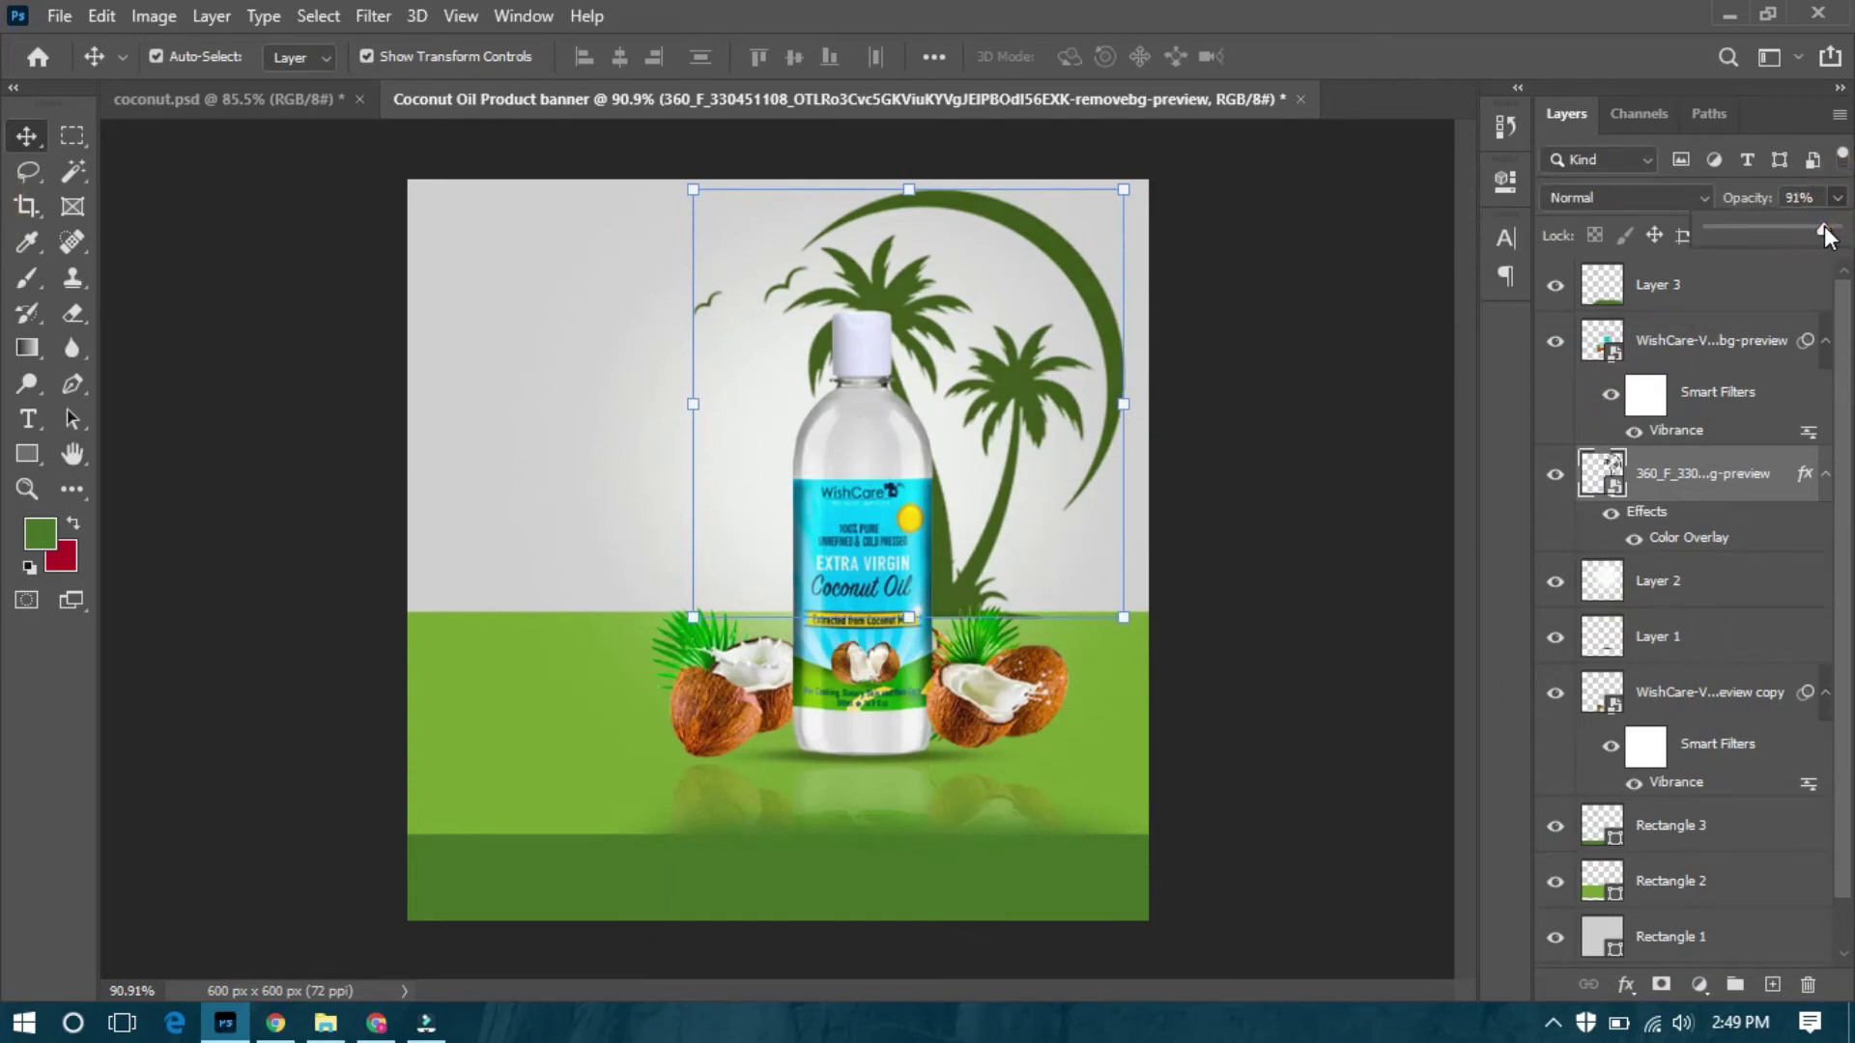
left_click(1364, 684)
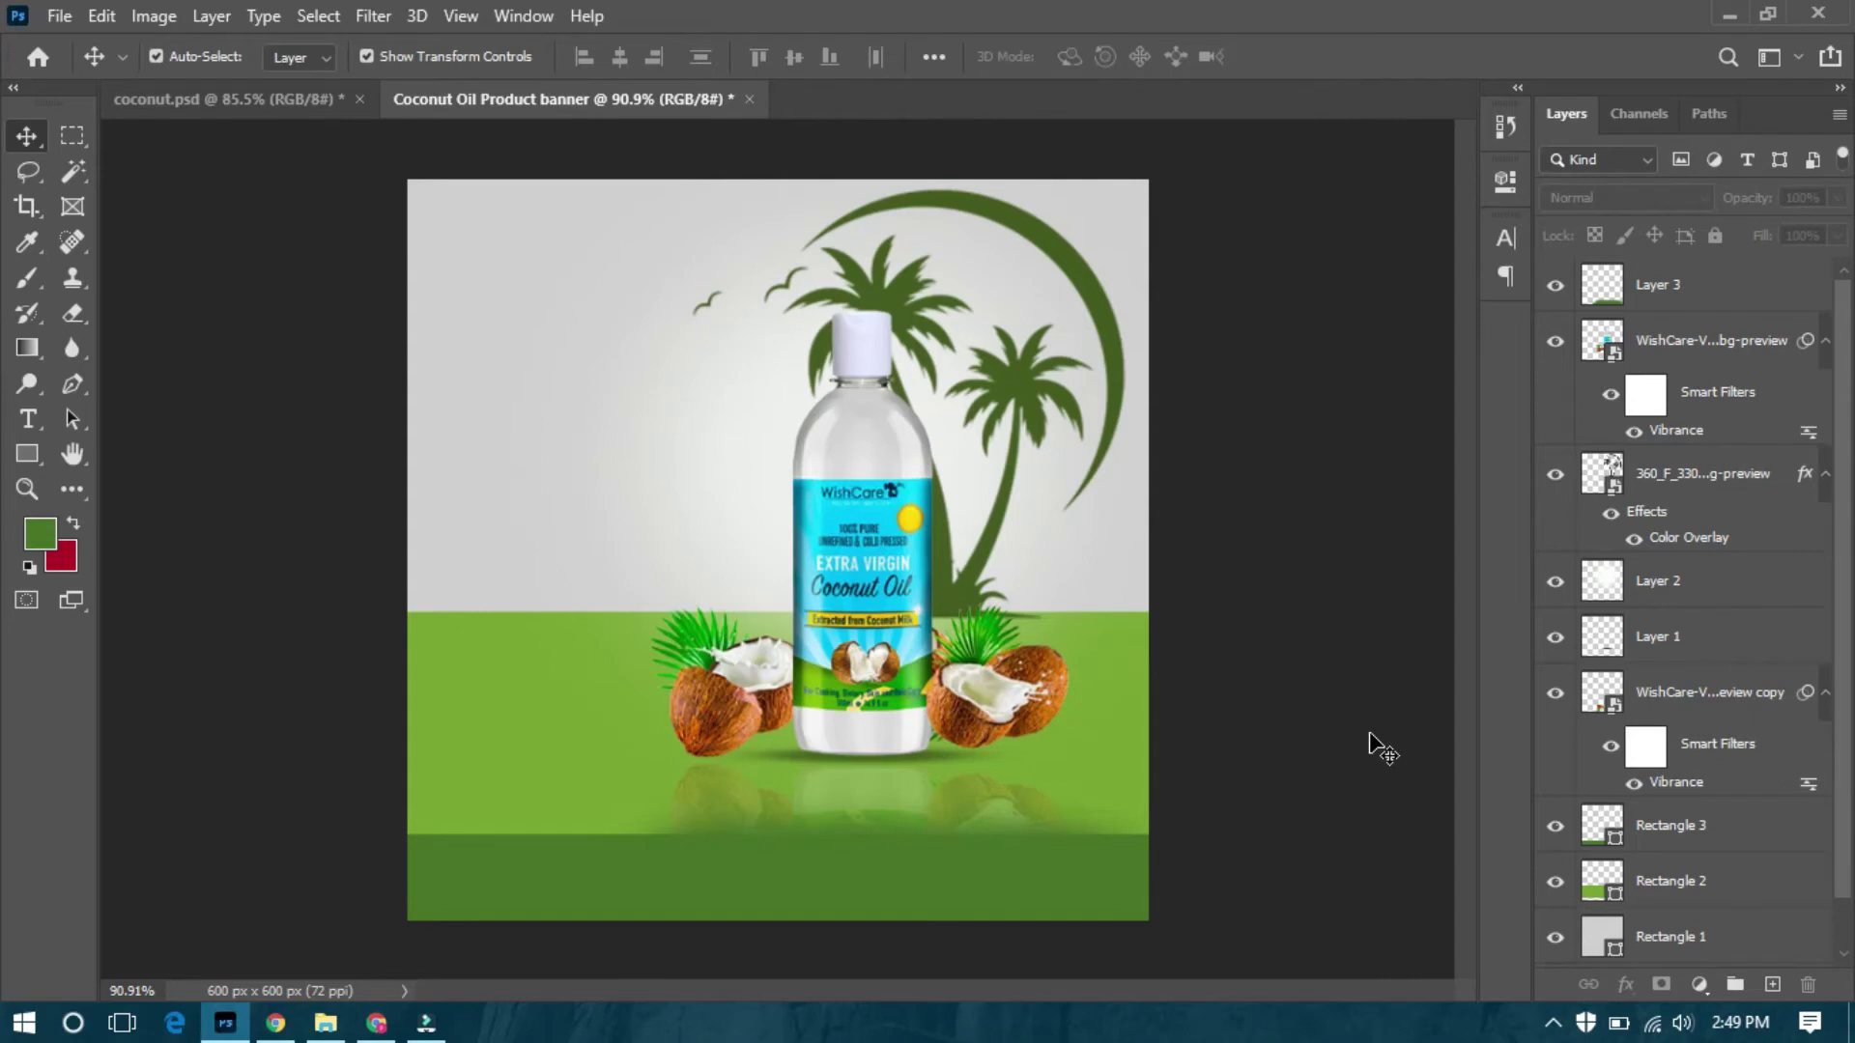
Compare the banner with and without Layer 3, then delete the green Layer 3.
left_click(1049, 846)
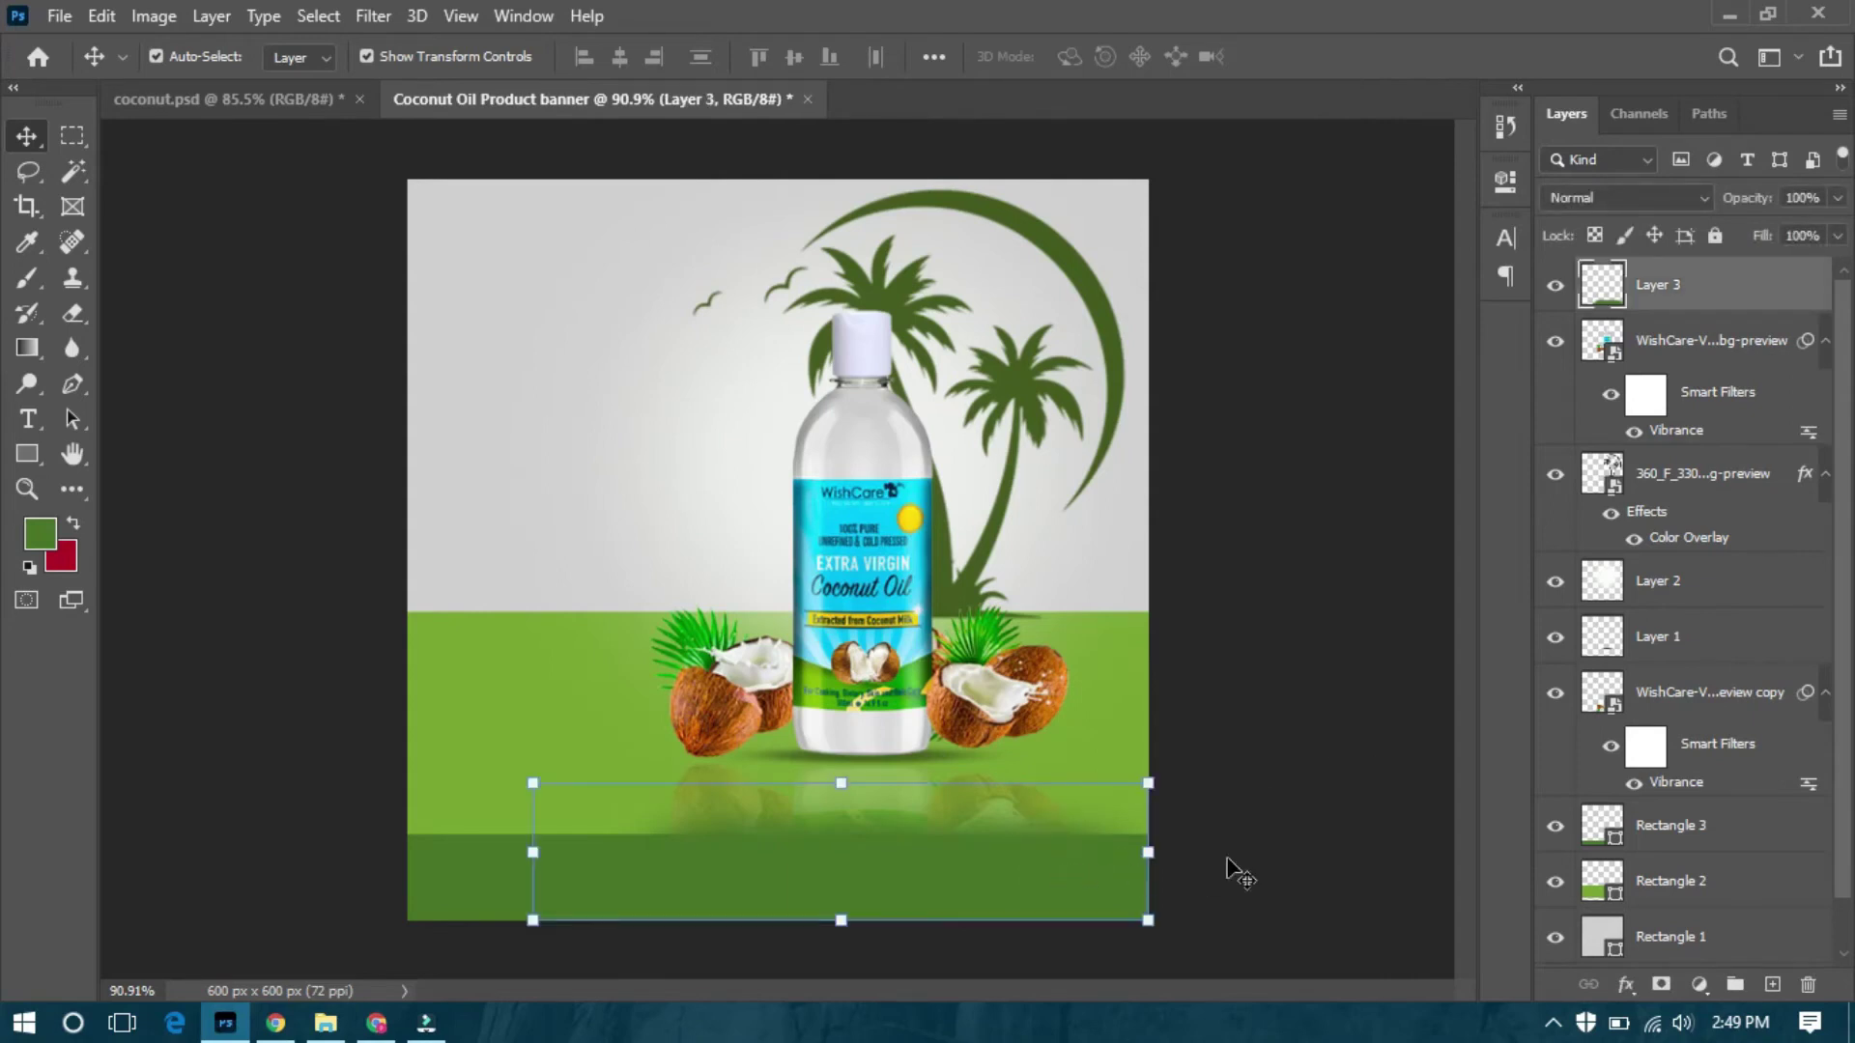
left_click(1556, 288)
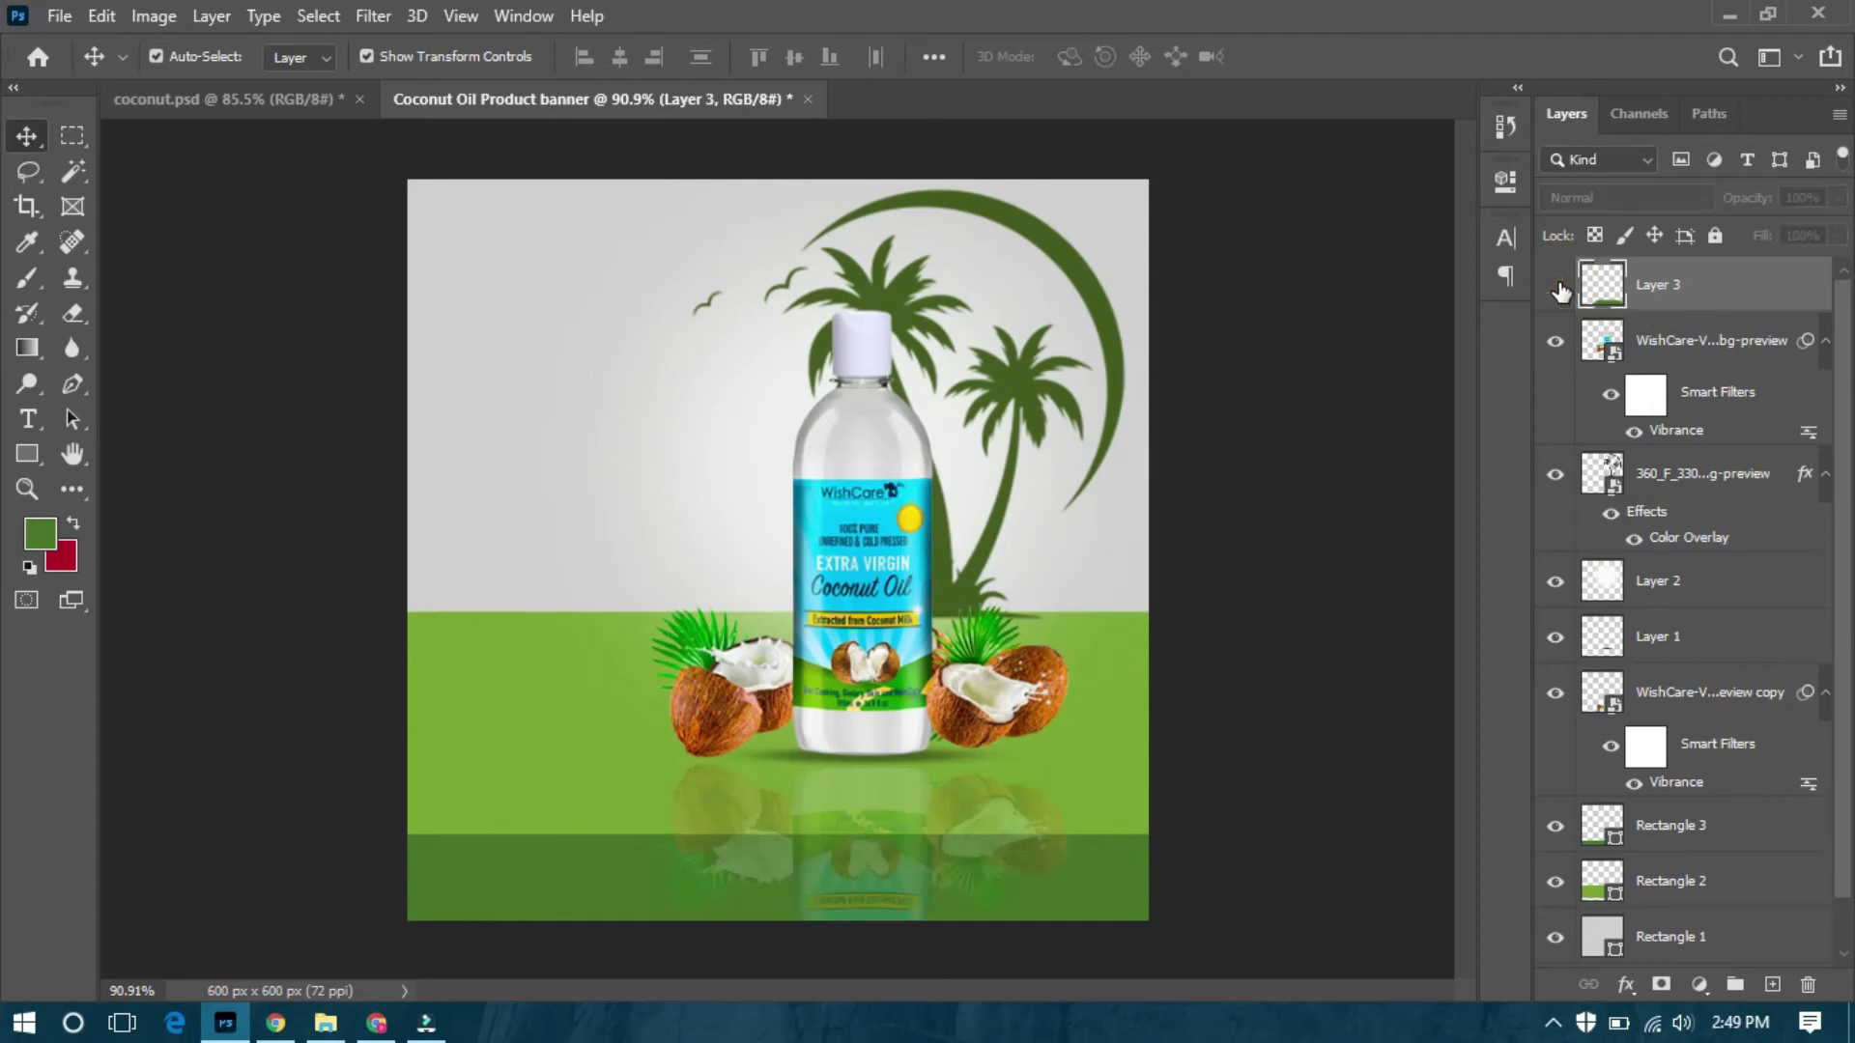
left_click(1557, 287)
left_click(1556, 287)
left_click(1556, 287)
key("Delete")
Move the bottle reflection layer below Rectangle 3, the bottom green band.
left_click(873, 791)
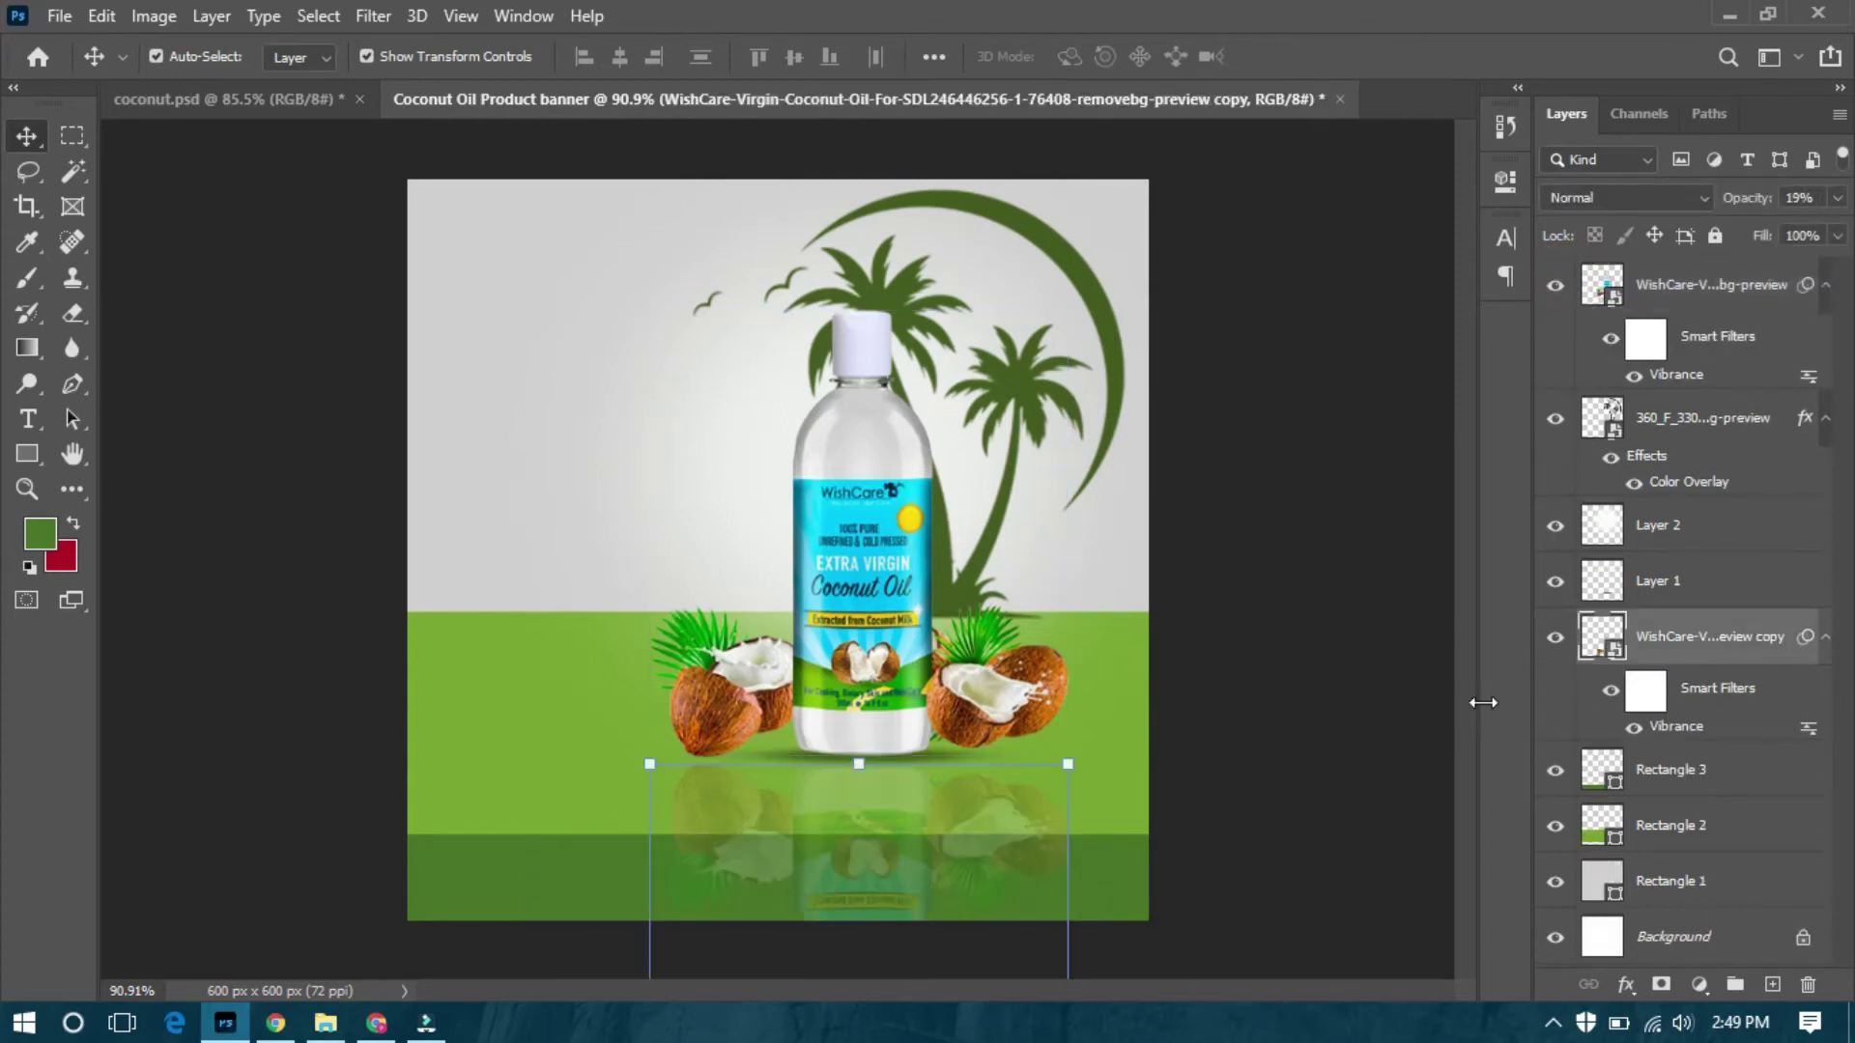
left_click_drag(1676, 641, 1698, 793)
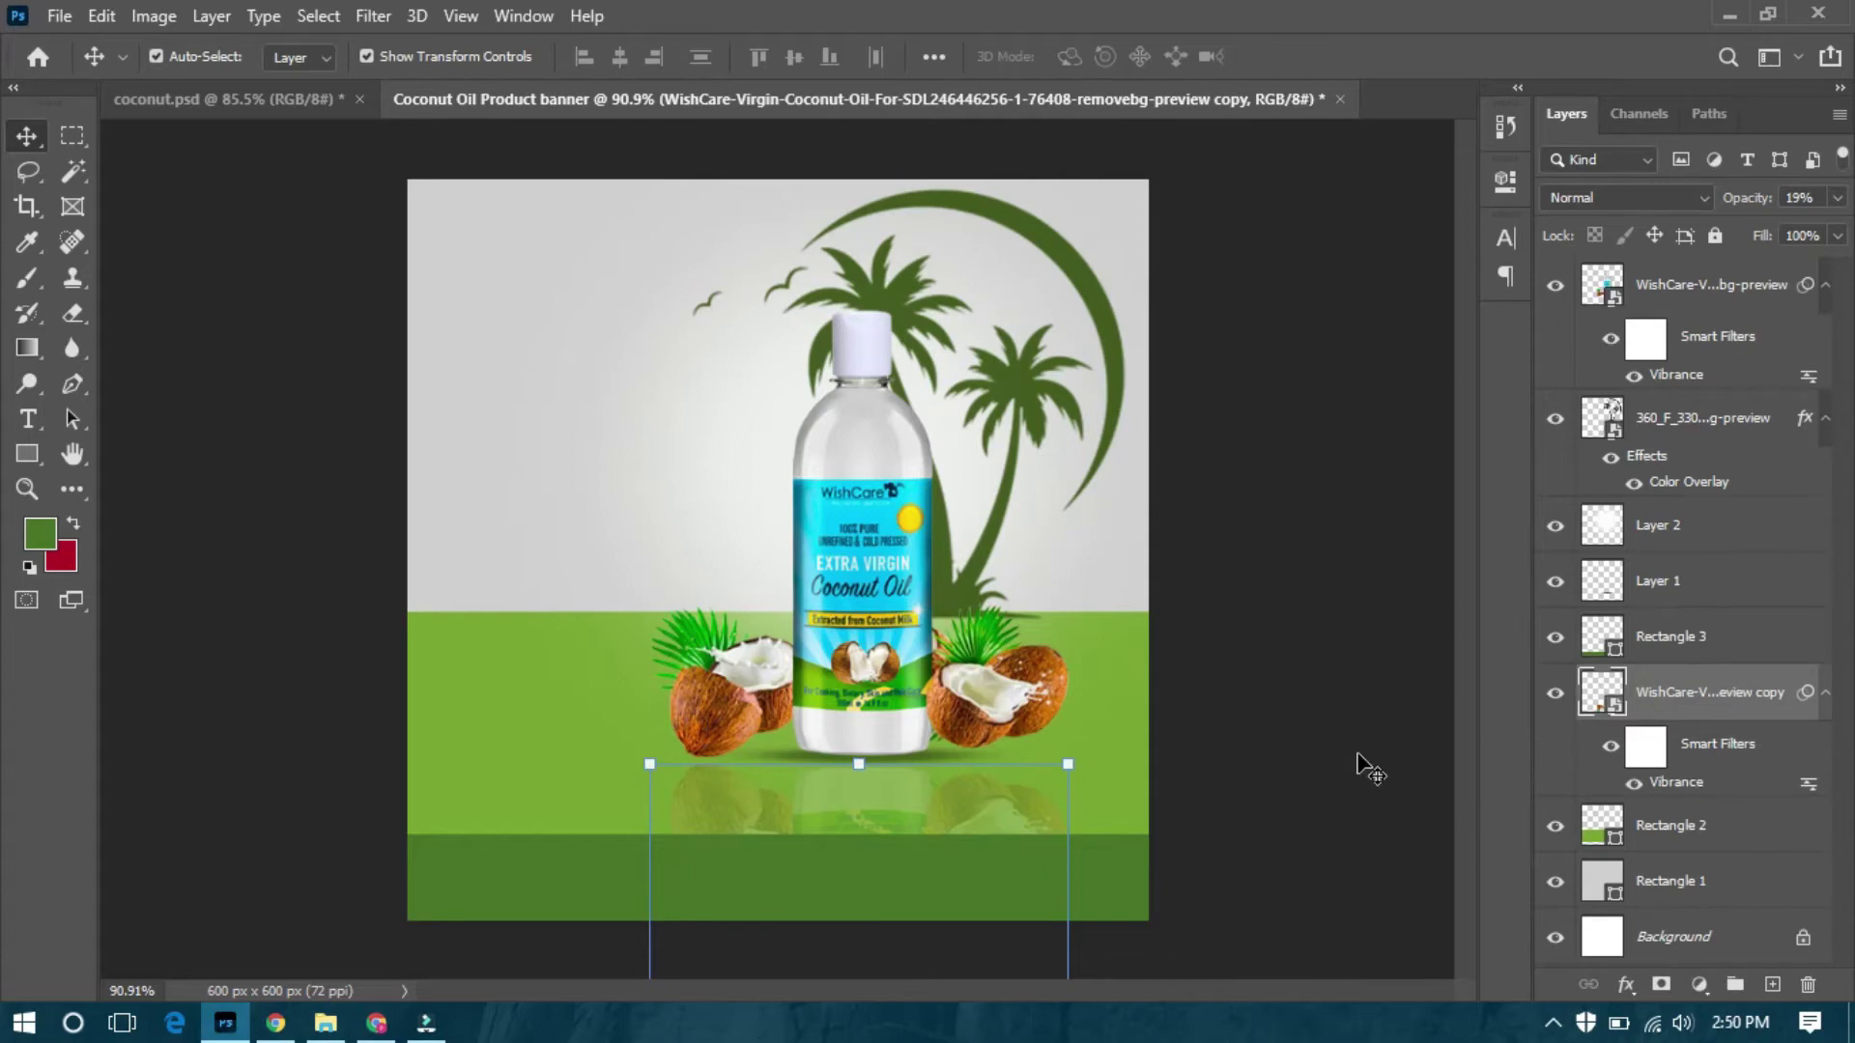
left_click(1309, 773)
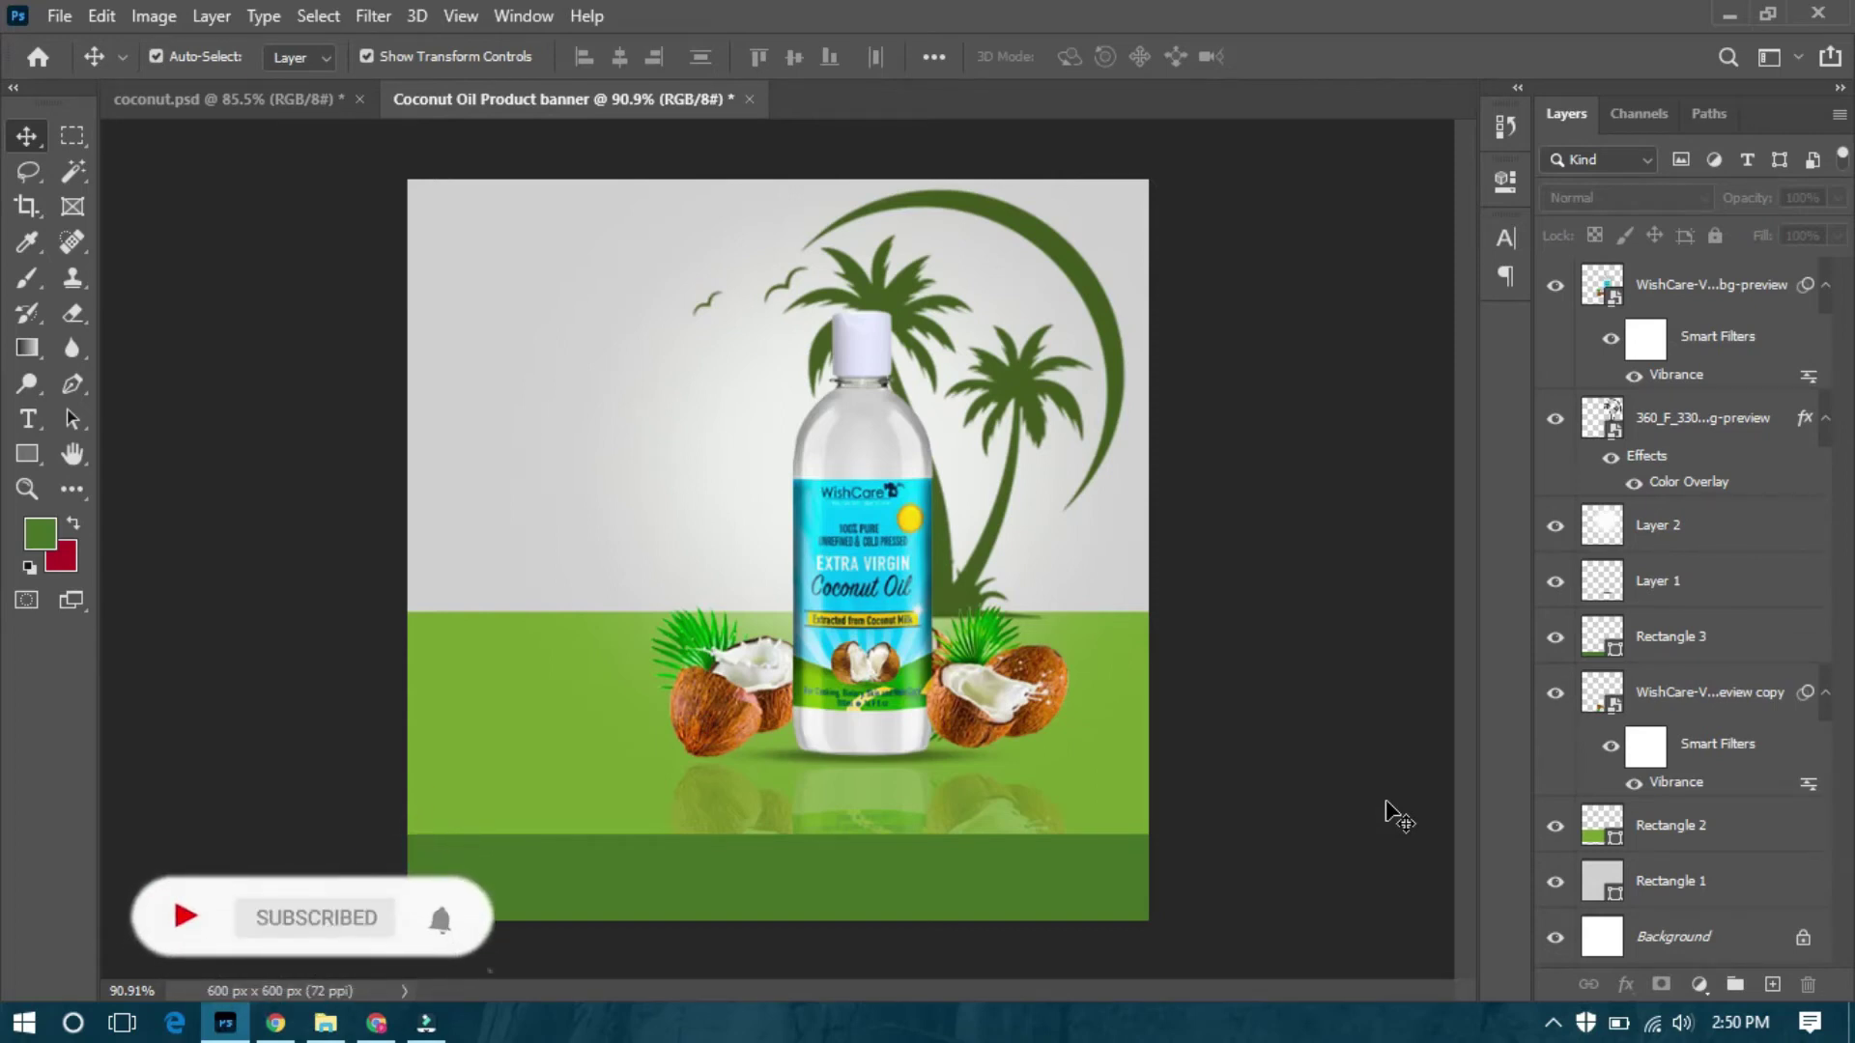
Copy the tagline 'the secret ingredient is always coconut oil.' from the coconut content text file.
left_click(326, 1023)
double_click(459, 236)
key("ctrl+a")
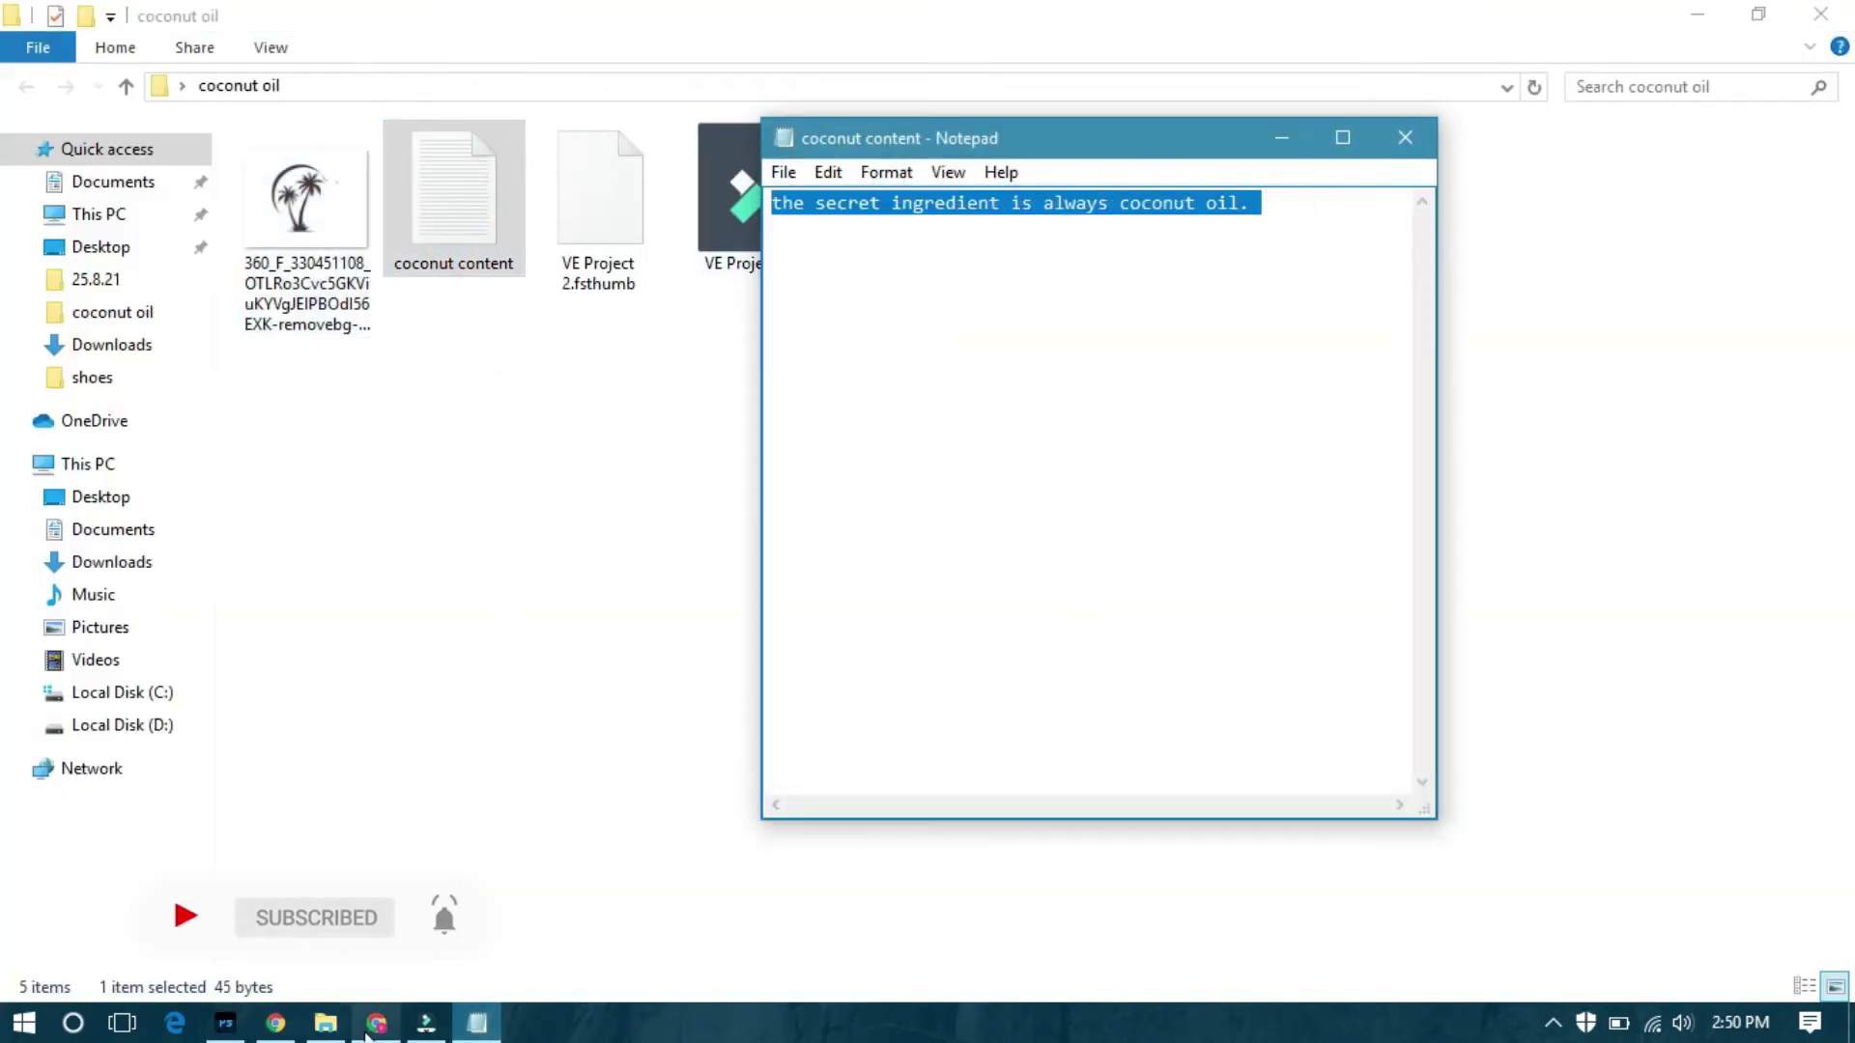
left_click(225, 1023)
left_click(27, 418)
Paste the copied tagline as horizontal text onto the banner.
right_click(27, 418)
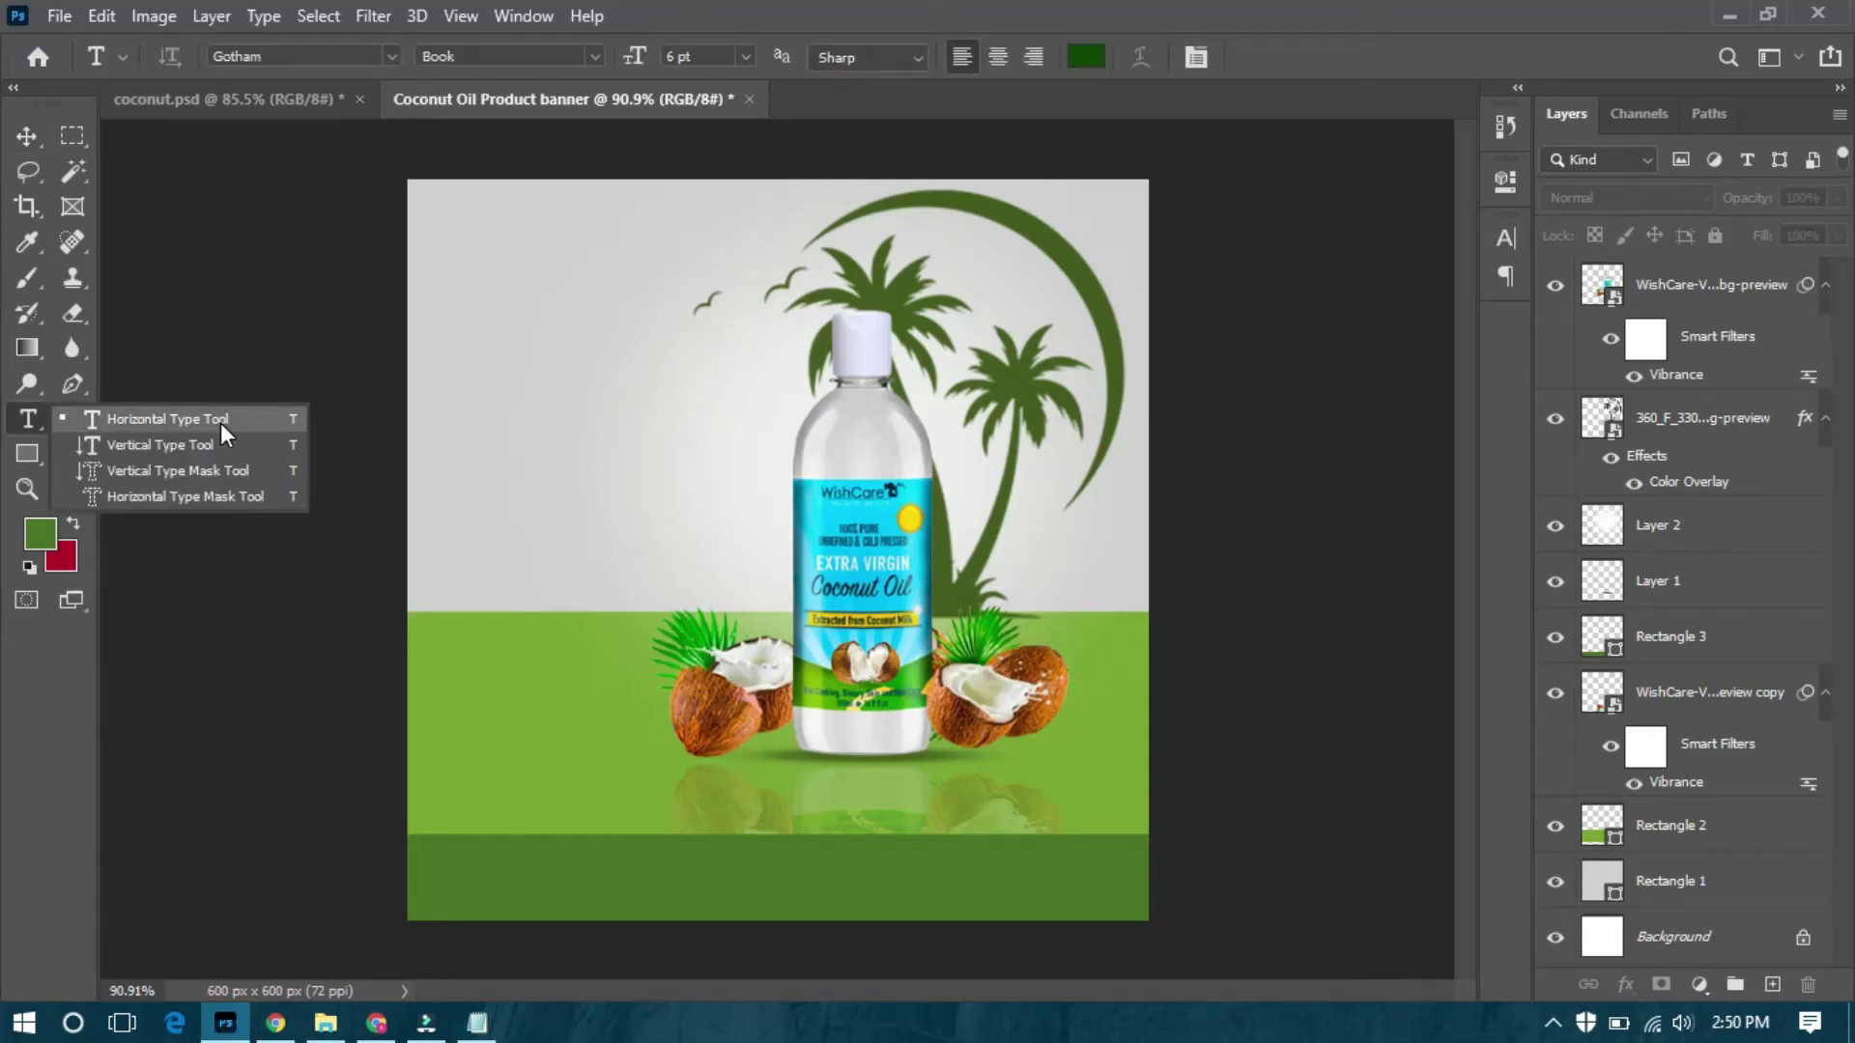
left_click(165, 418)
left_click(475, 438)
key("ctrl+v")
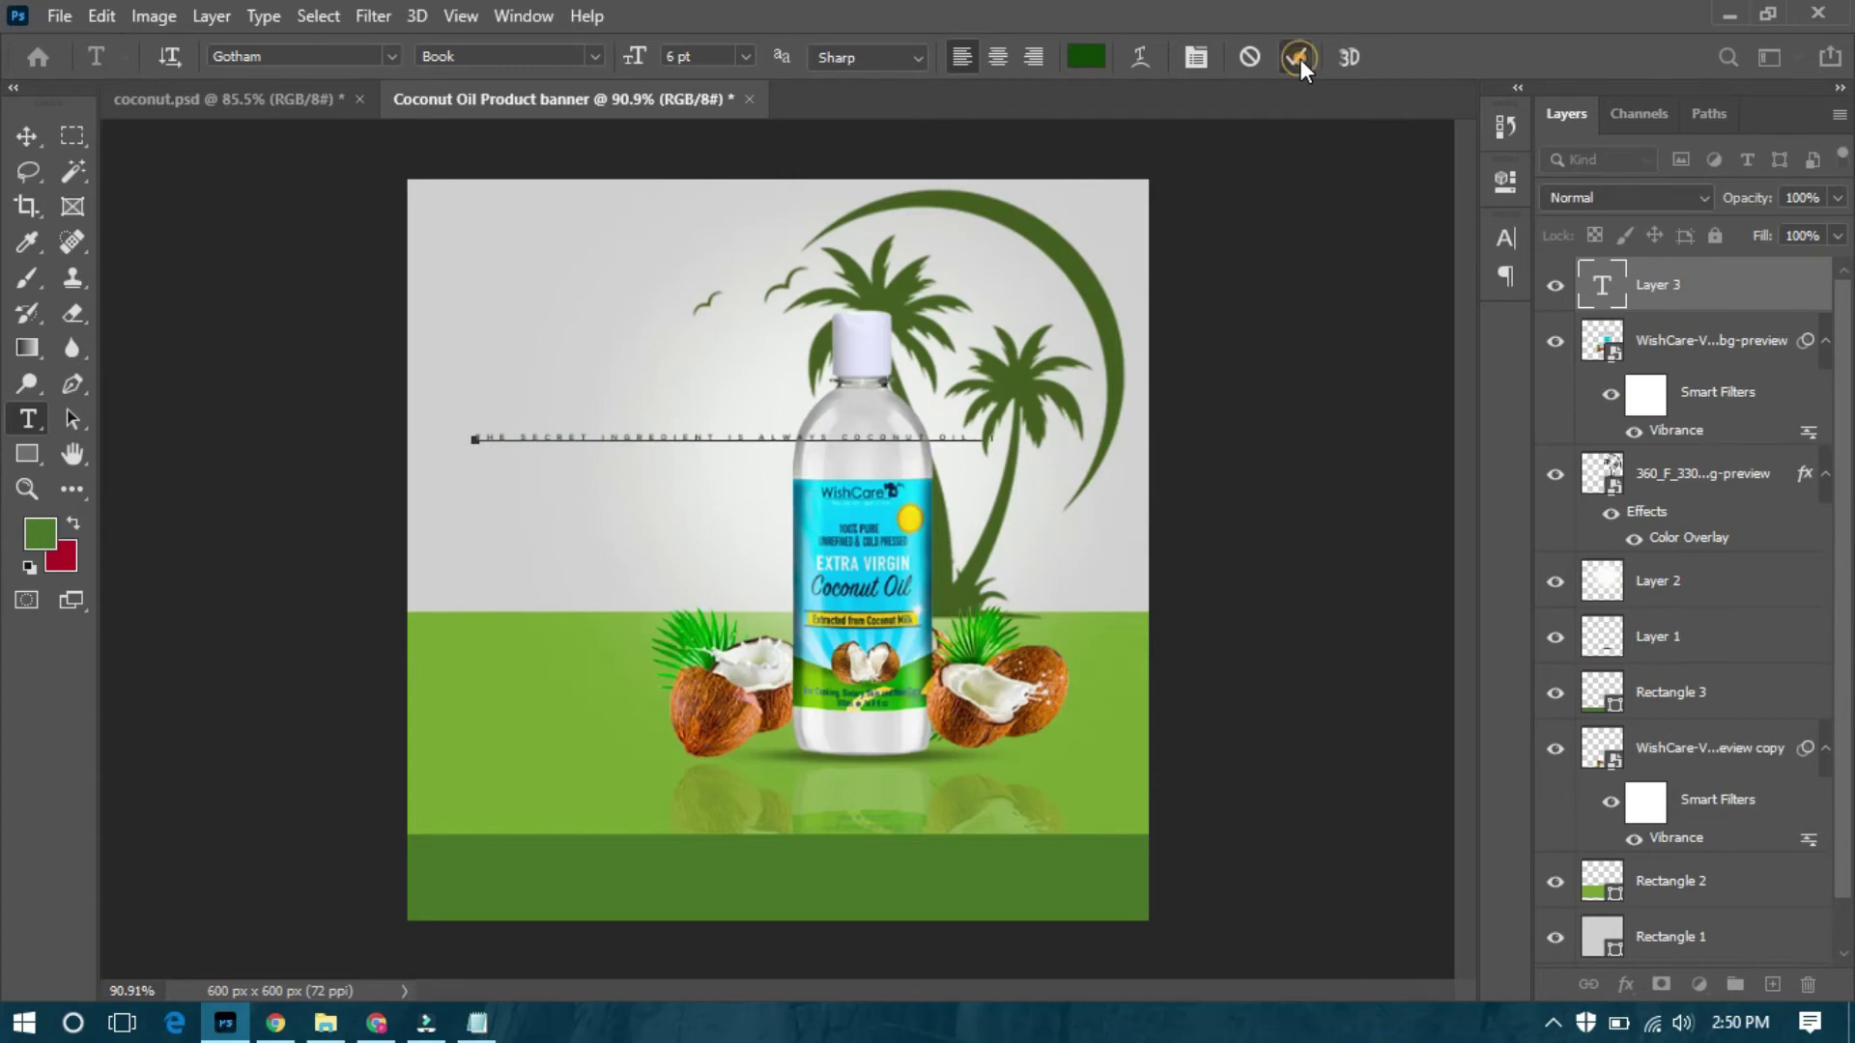
left_click(1295, 57)
Set the tagline to 20 pt Adobe Caslon Pro.
left_click(1505, 237)
type("0")
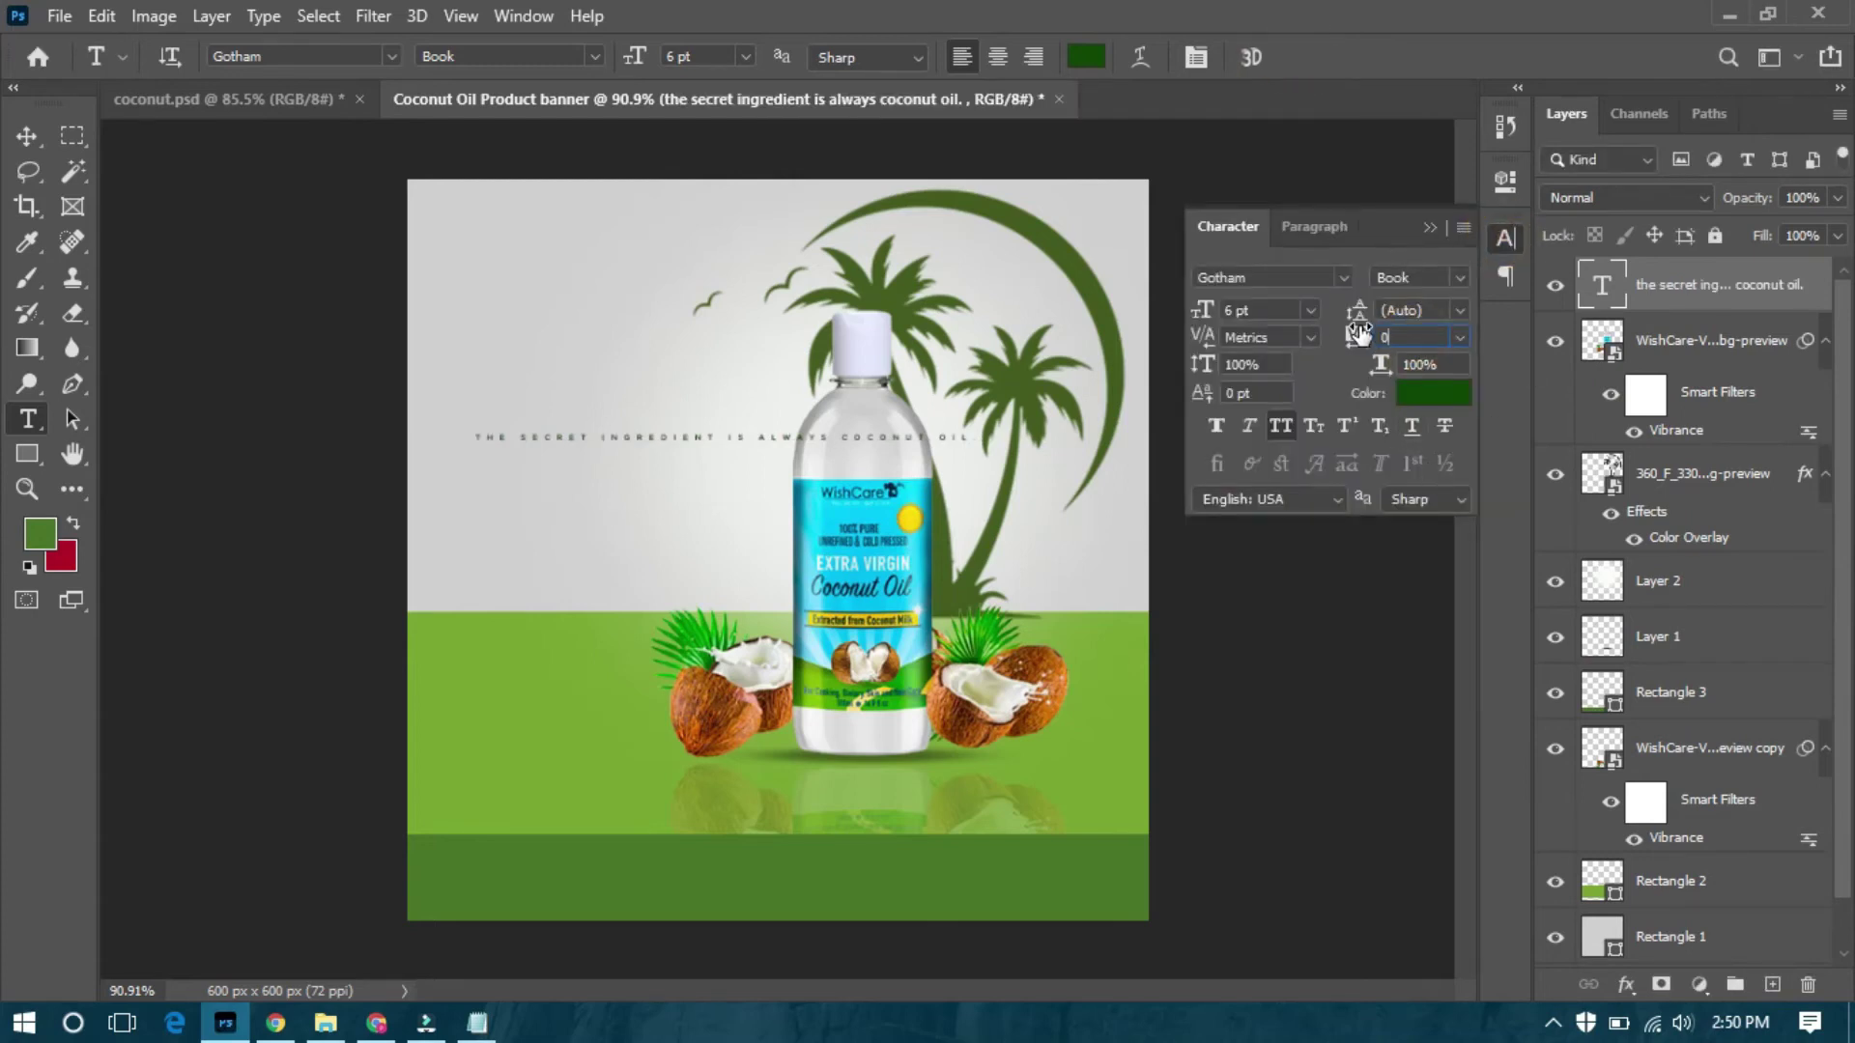
left_click_drag(1204, 309, 1219, 305)
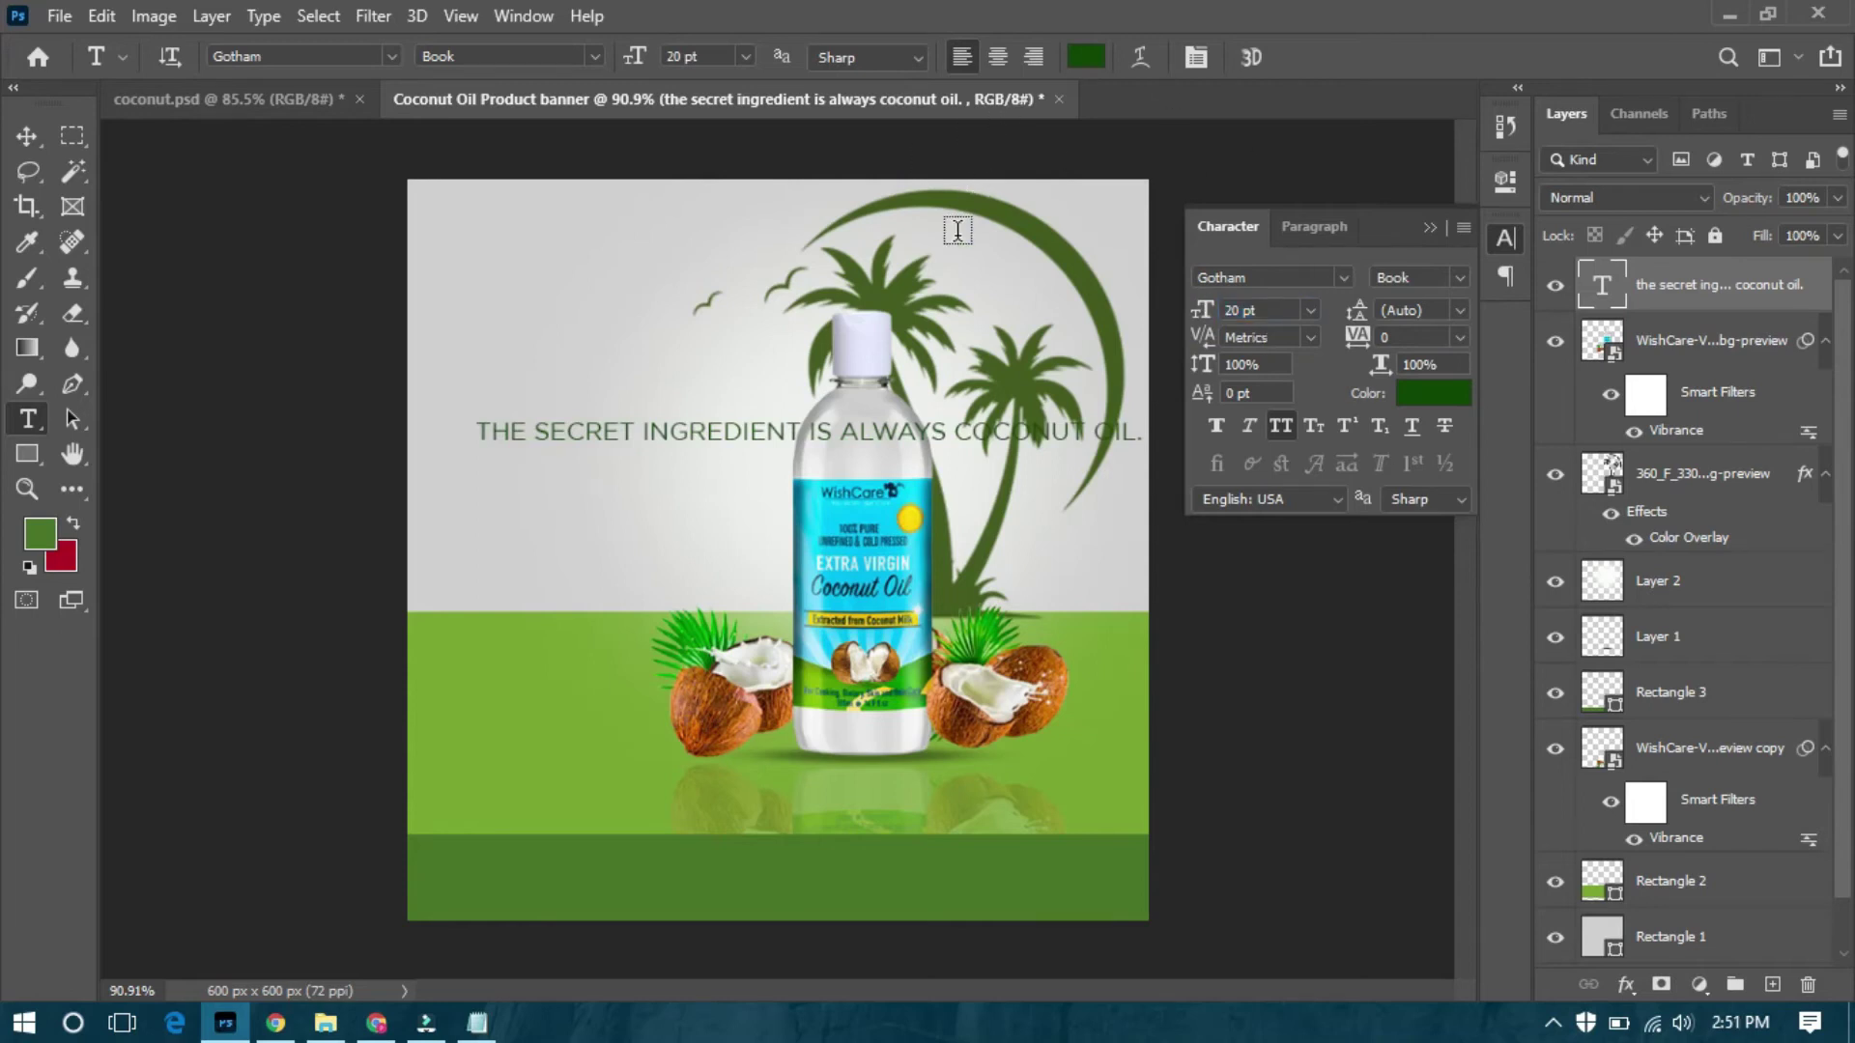
left_click(1343, 278)
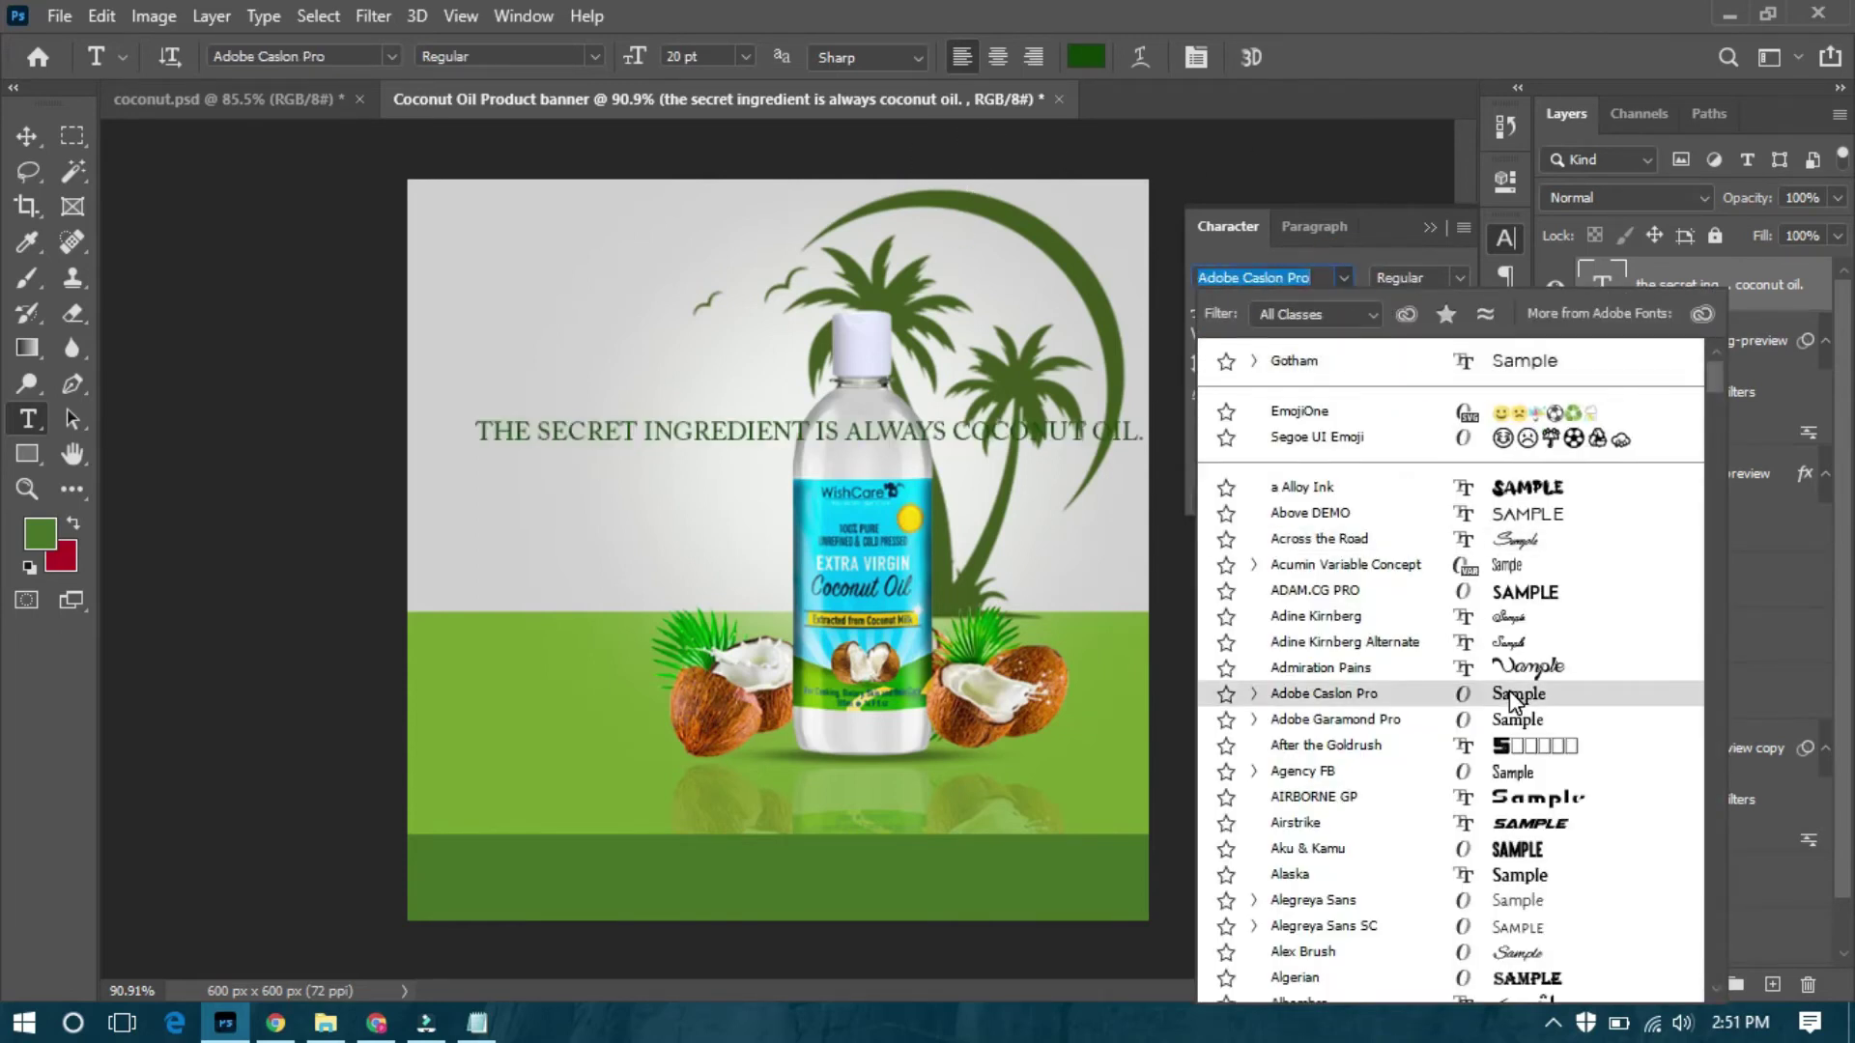
left_click(1509, 692)
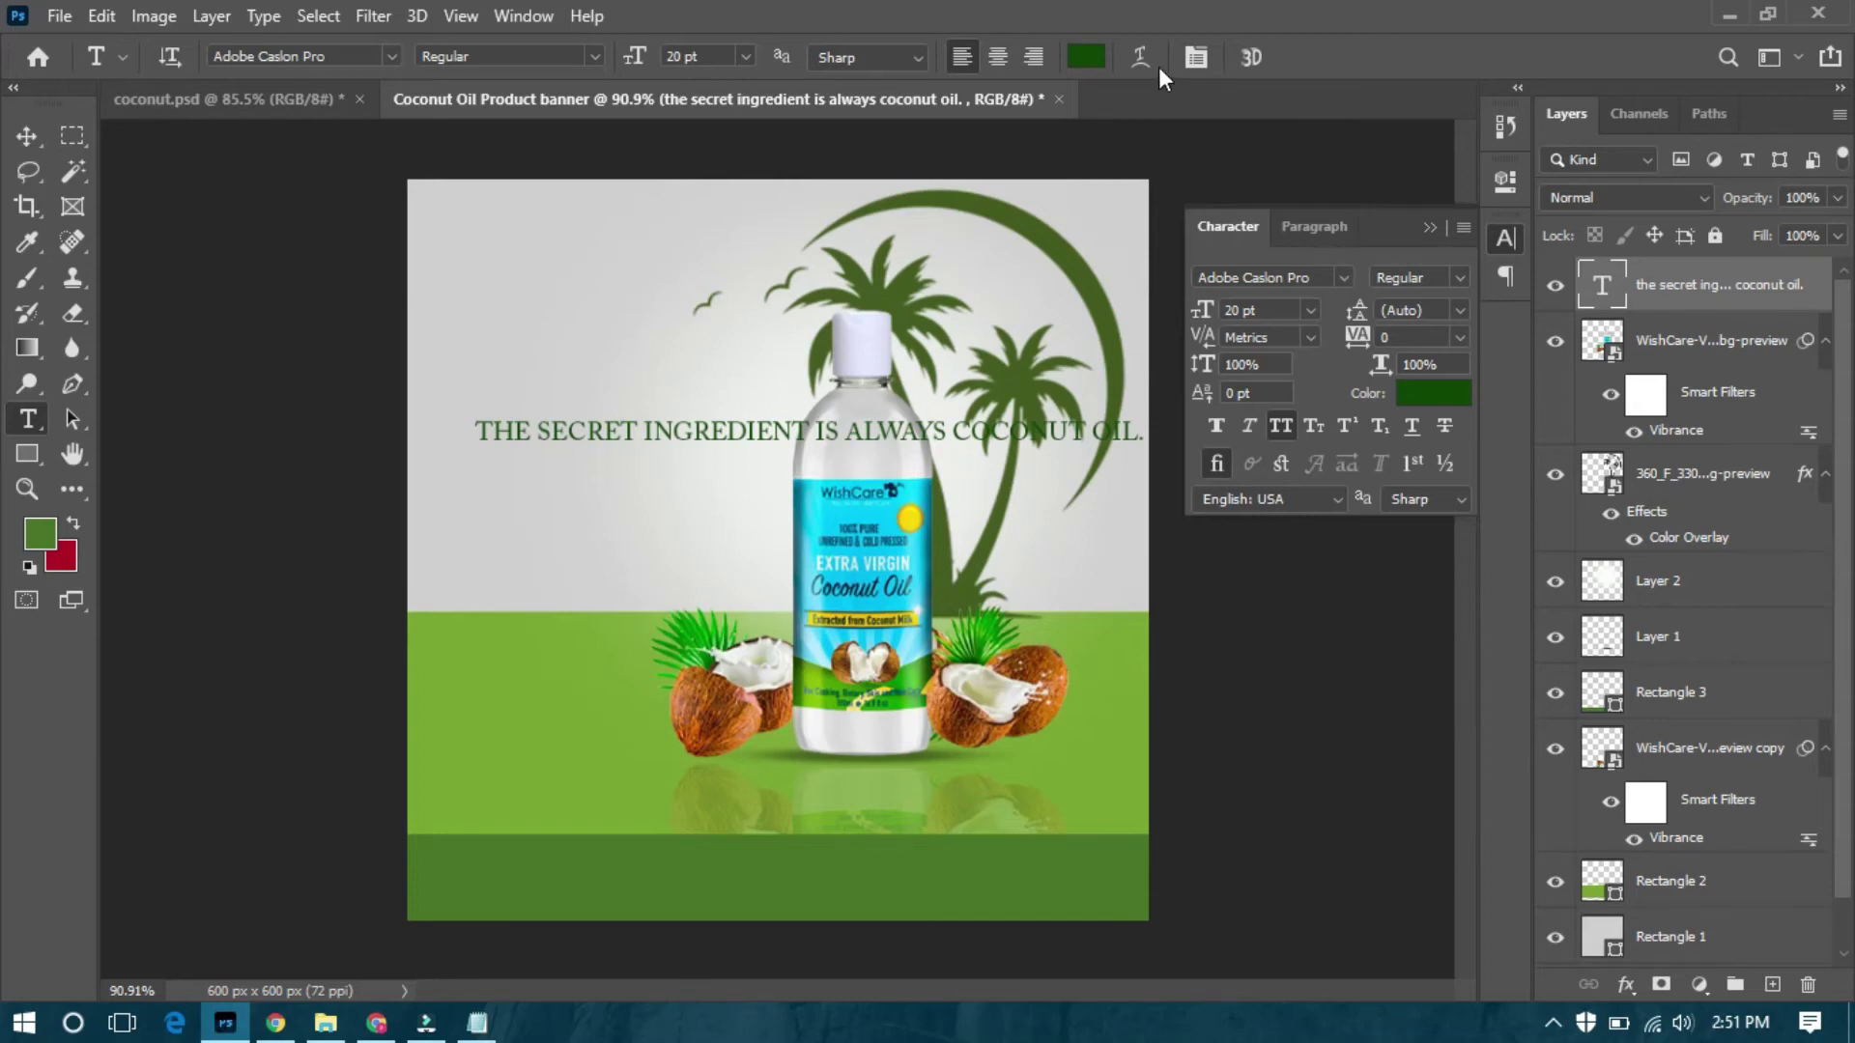
Move the tagline up-left and break it into three lines after THE SECRET and ALWAYS.
key("v")
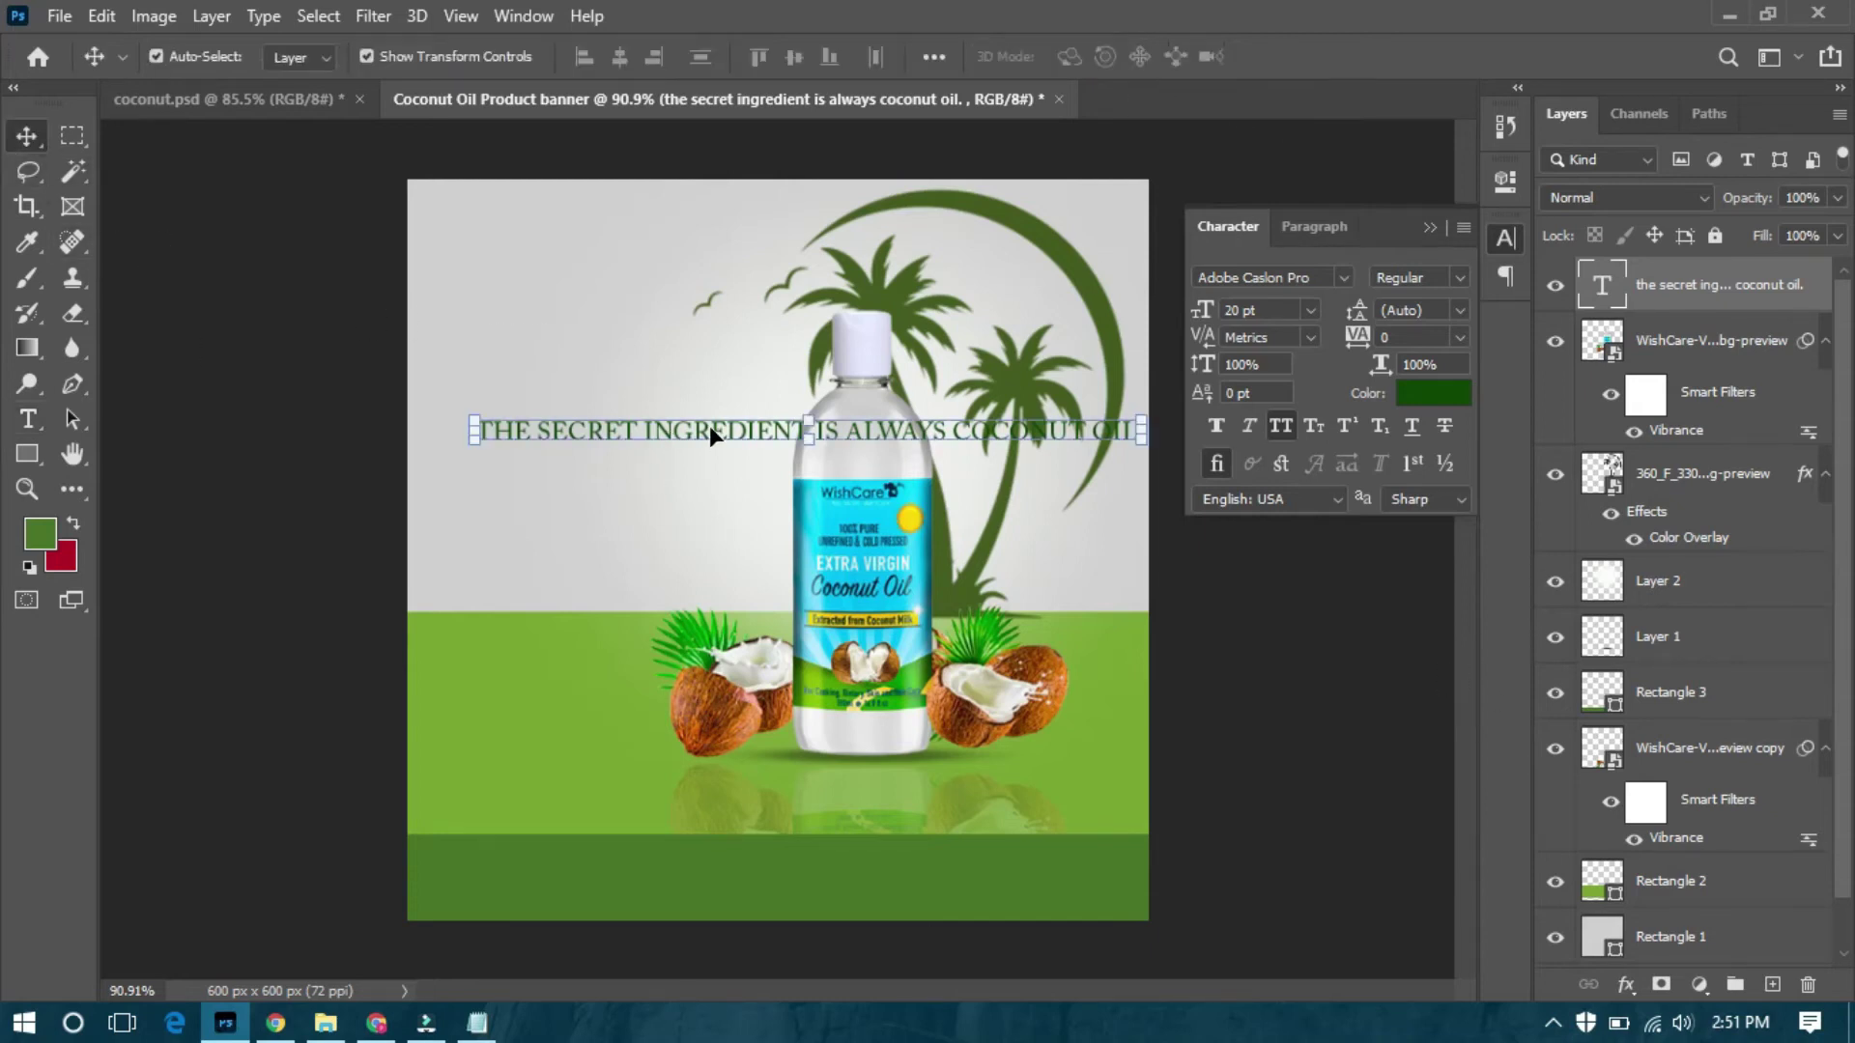
left_click_drag(709, 435, 678, 399)
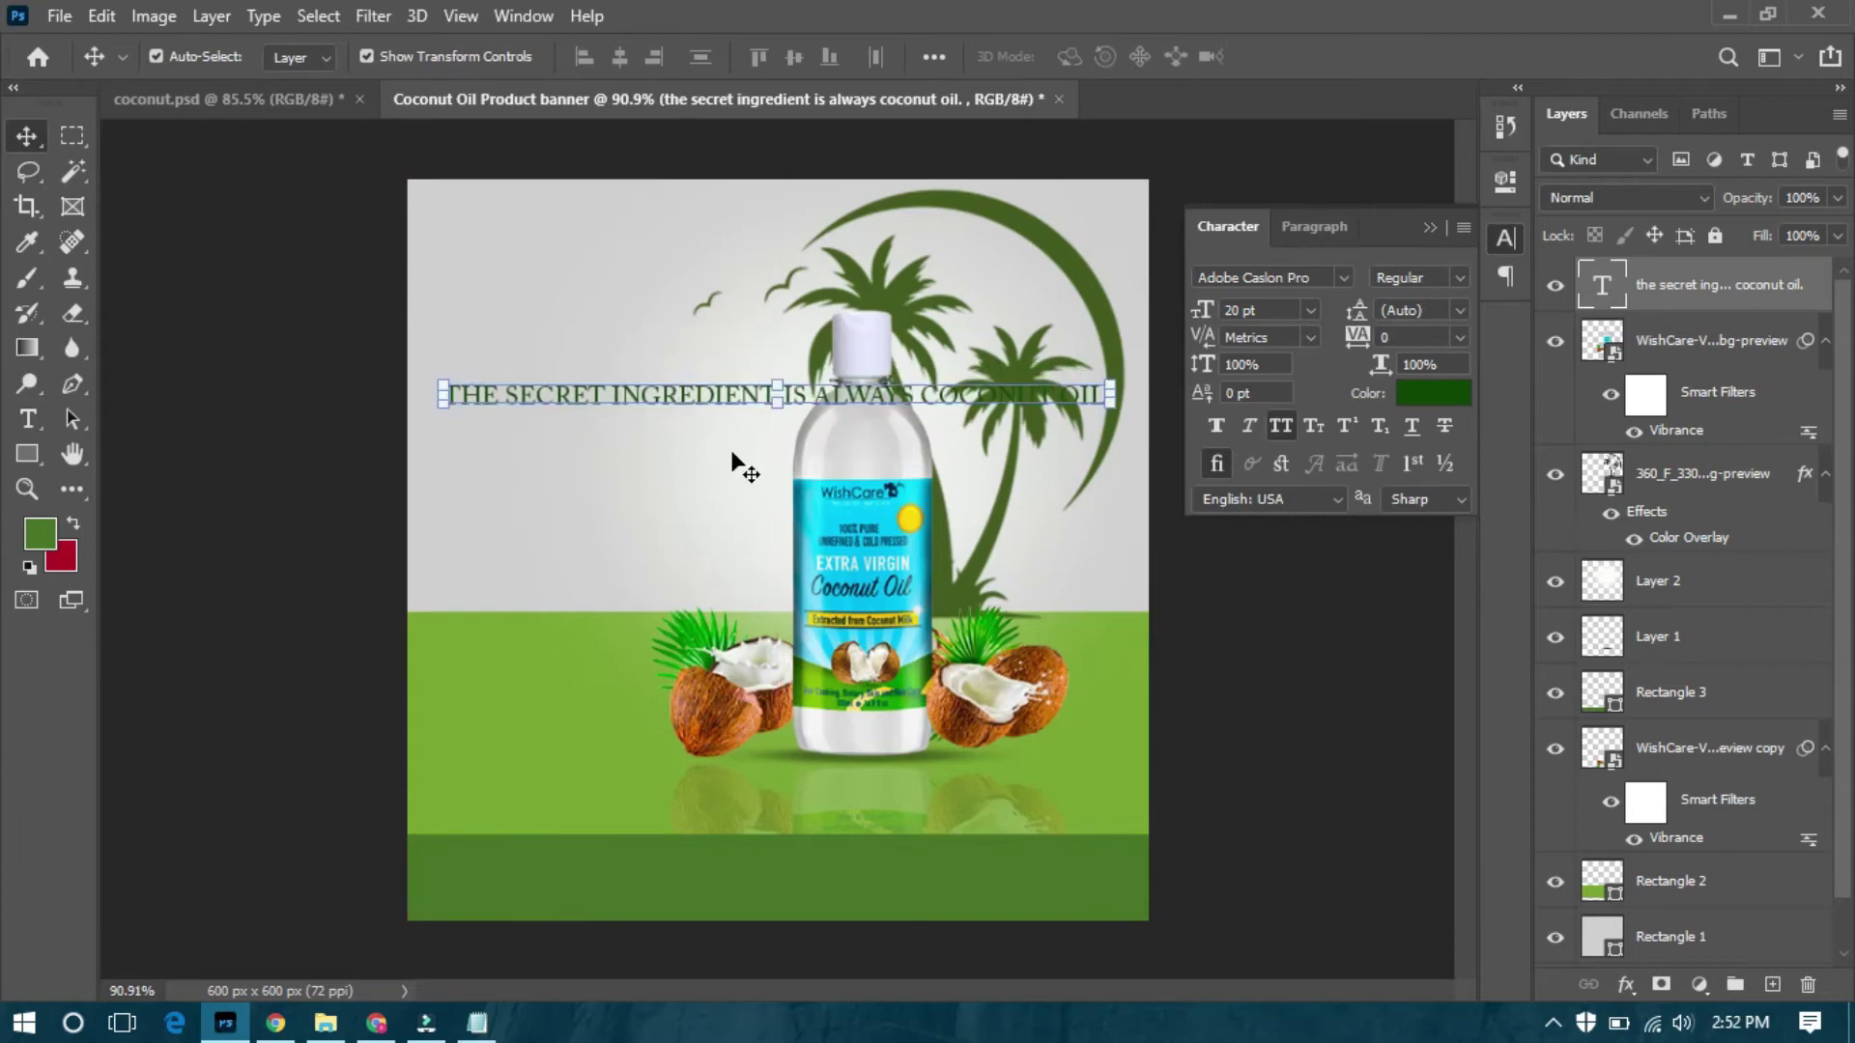
key("t")
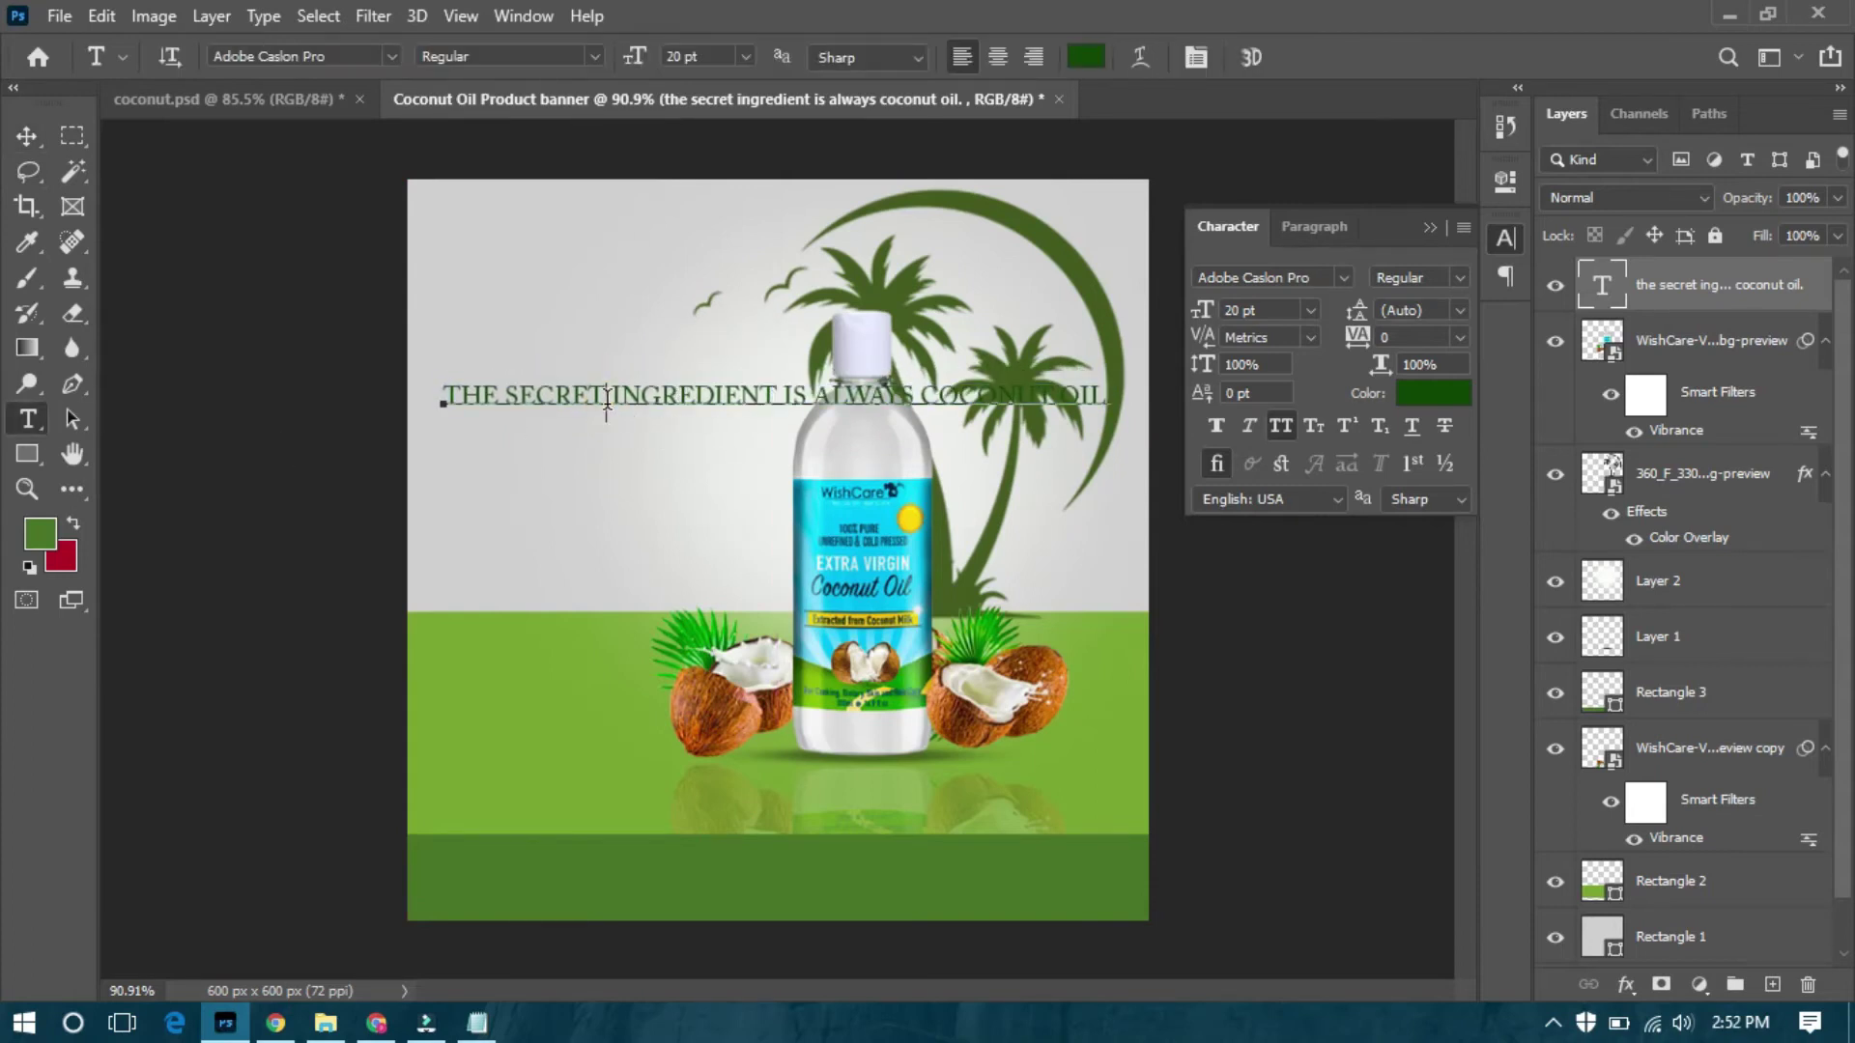
left_click(606, 401)
key("Return")
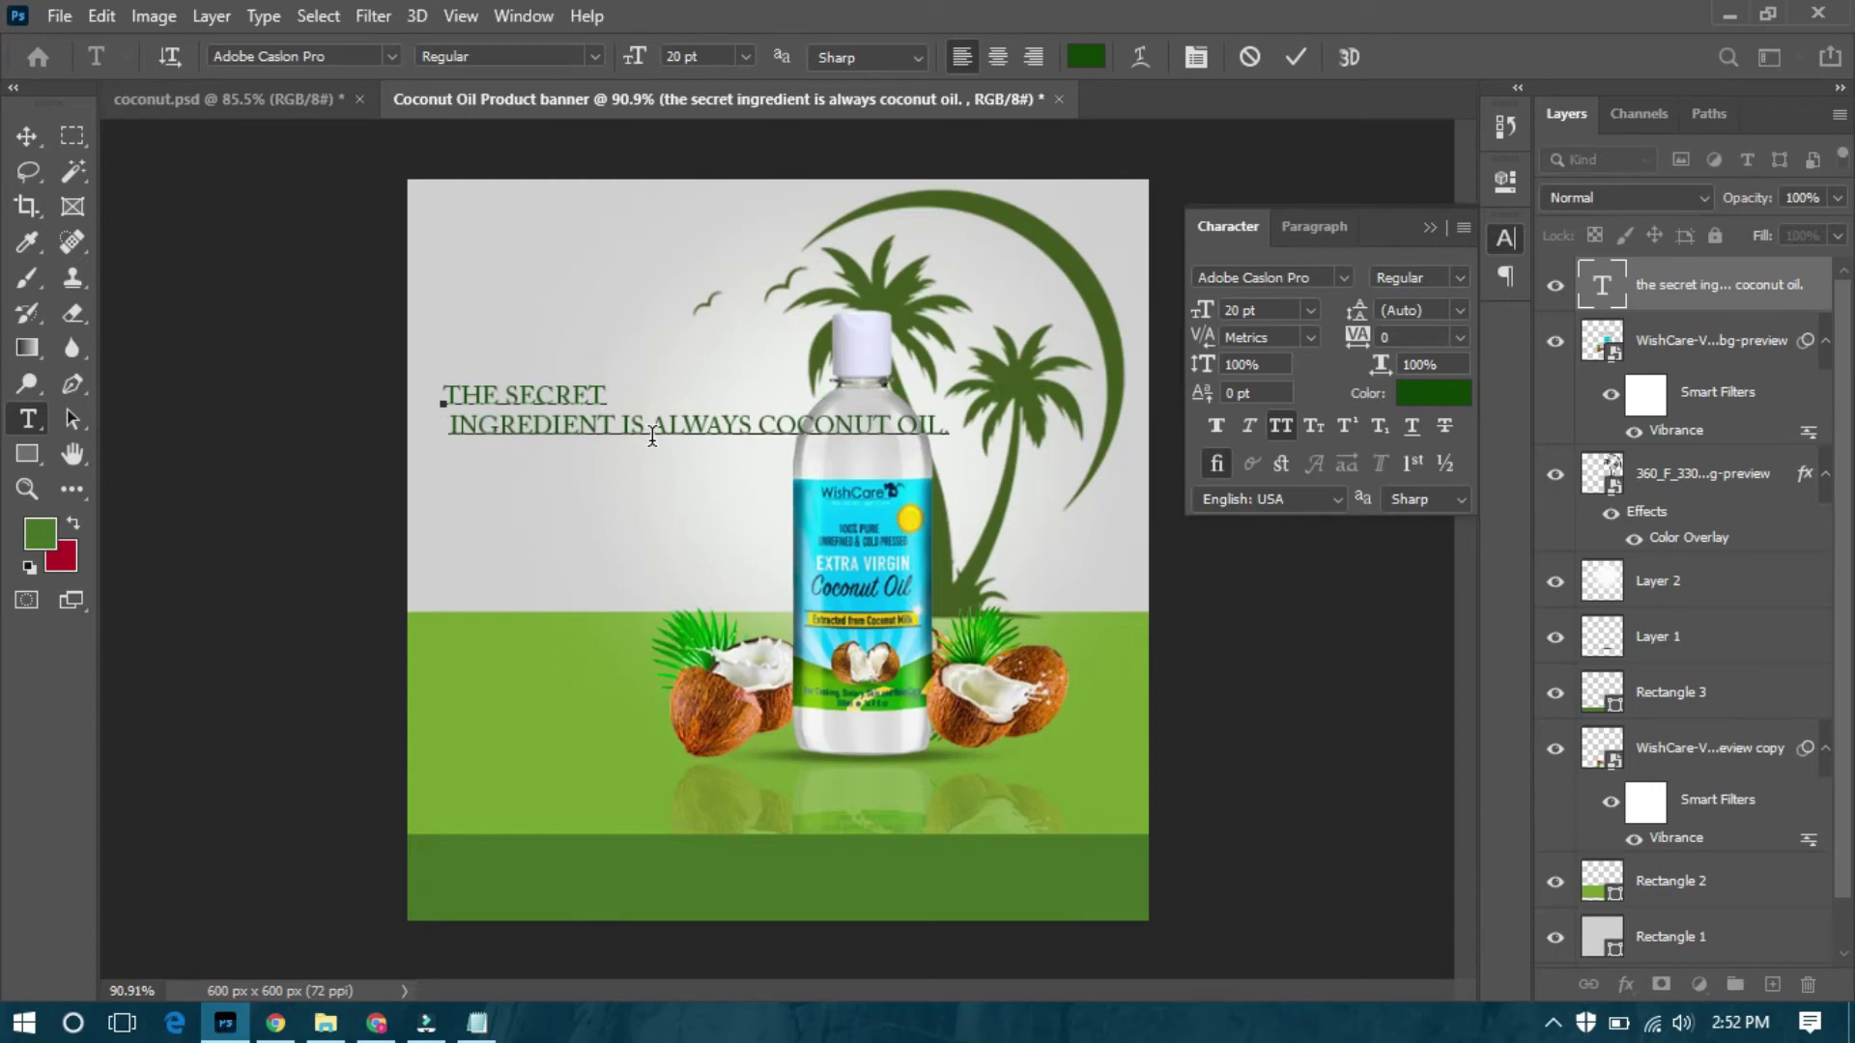
key("Delete")
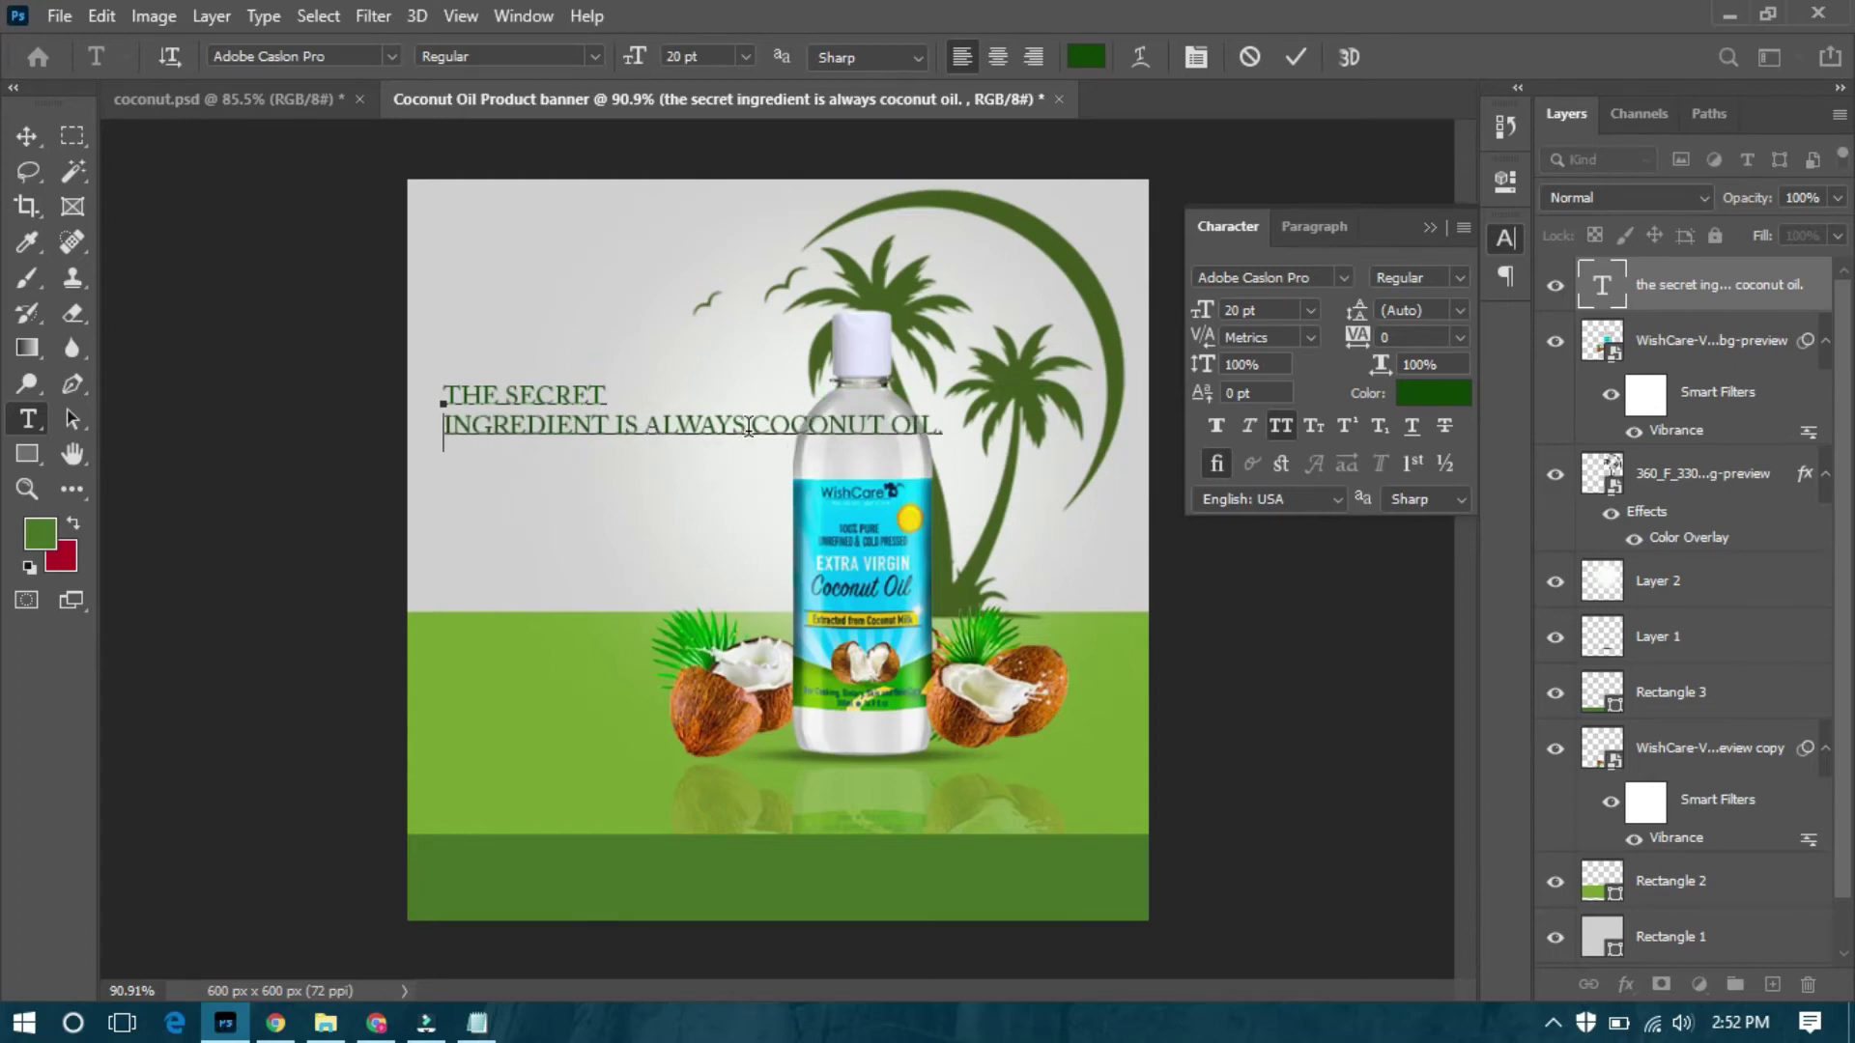
left_click(747, 426)
key("Return")
key("Delete")
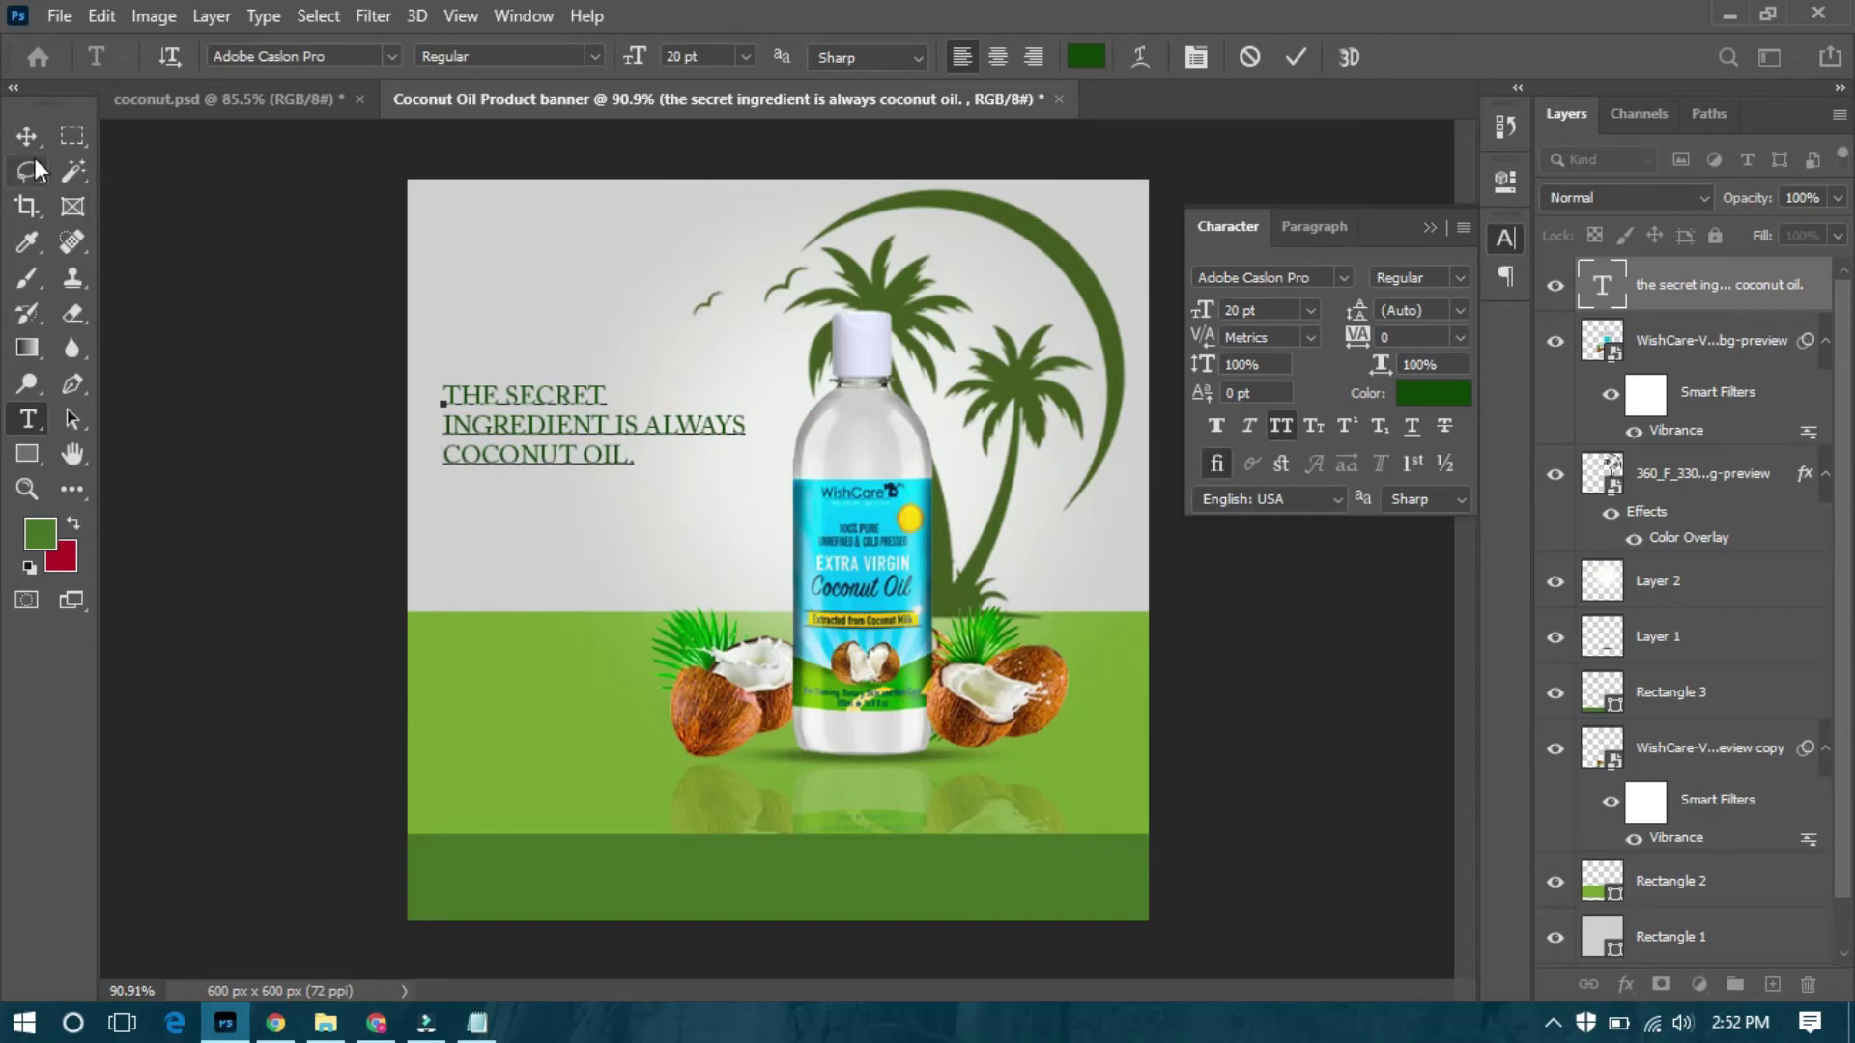
left_click(26, 135)
Center-align the tagline, shift it right and down, and make it bold.
left_click(1314, 226)
left_click(1251, 276)
left_click_drag(522, 437, 640, 461)
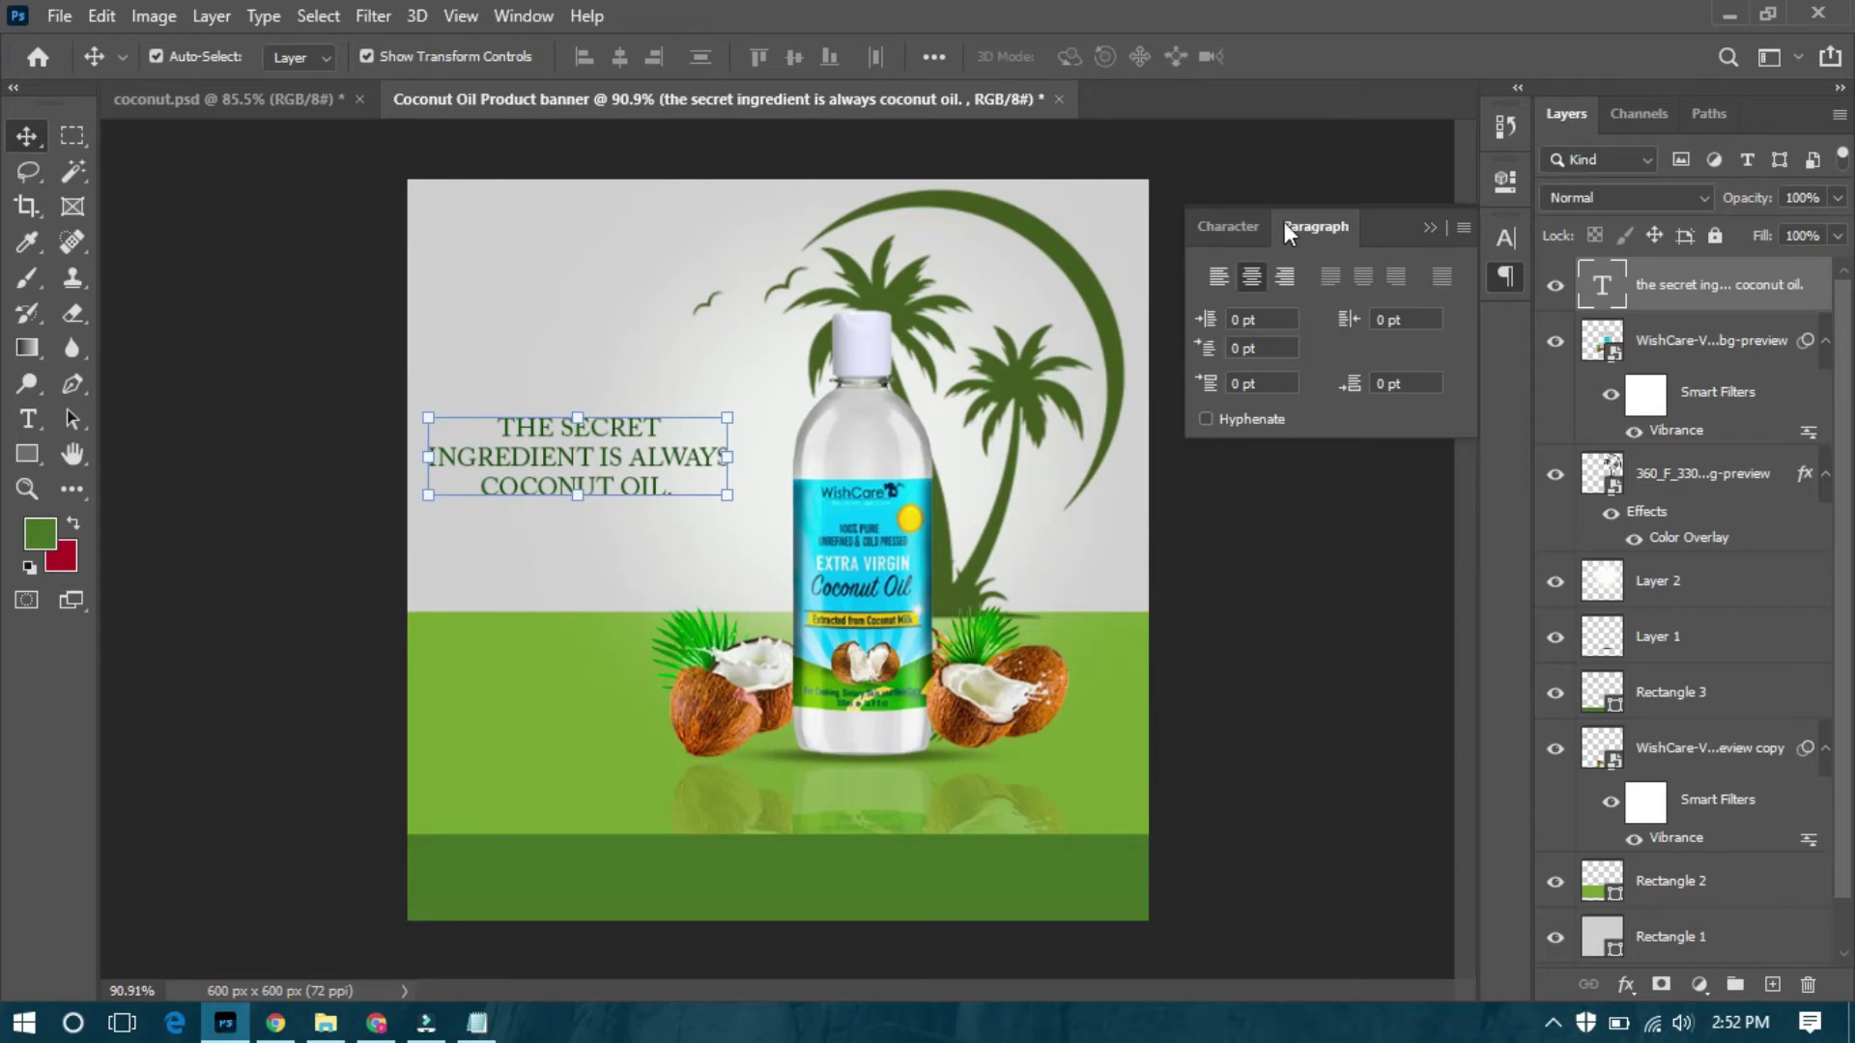
left_click(1228, 227)
left_click(1457, 279)
left_click(1459, 390)
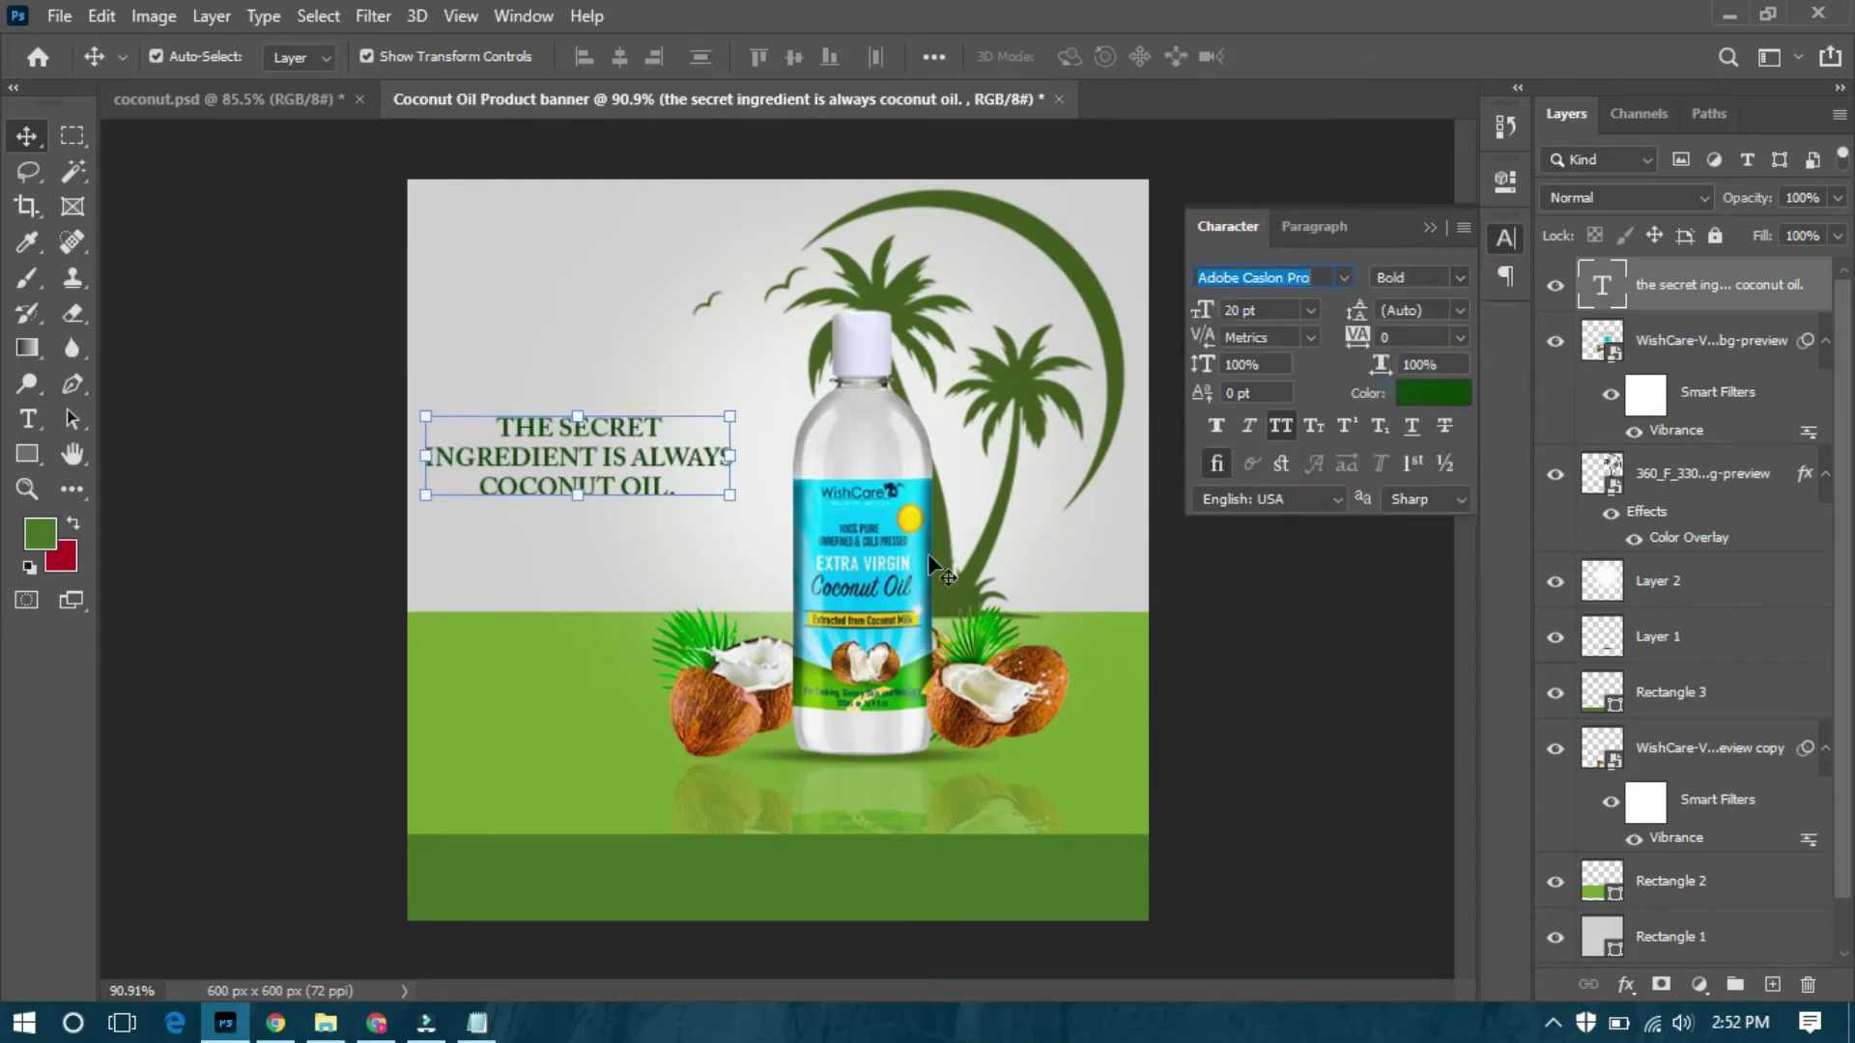
Scale up the tagline block and shift it up and left.
left_click_drag(724, 418, 820, 334)
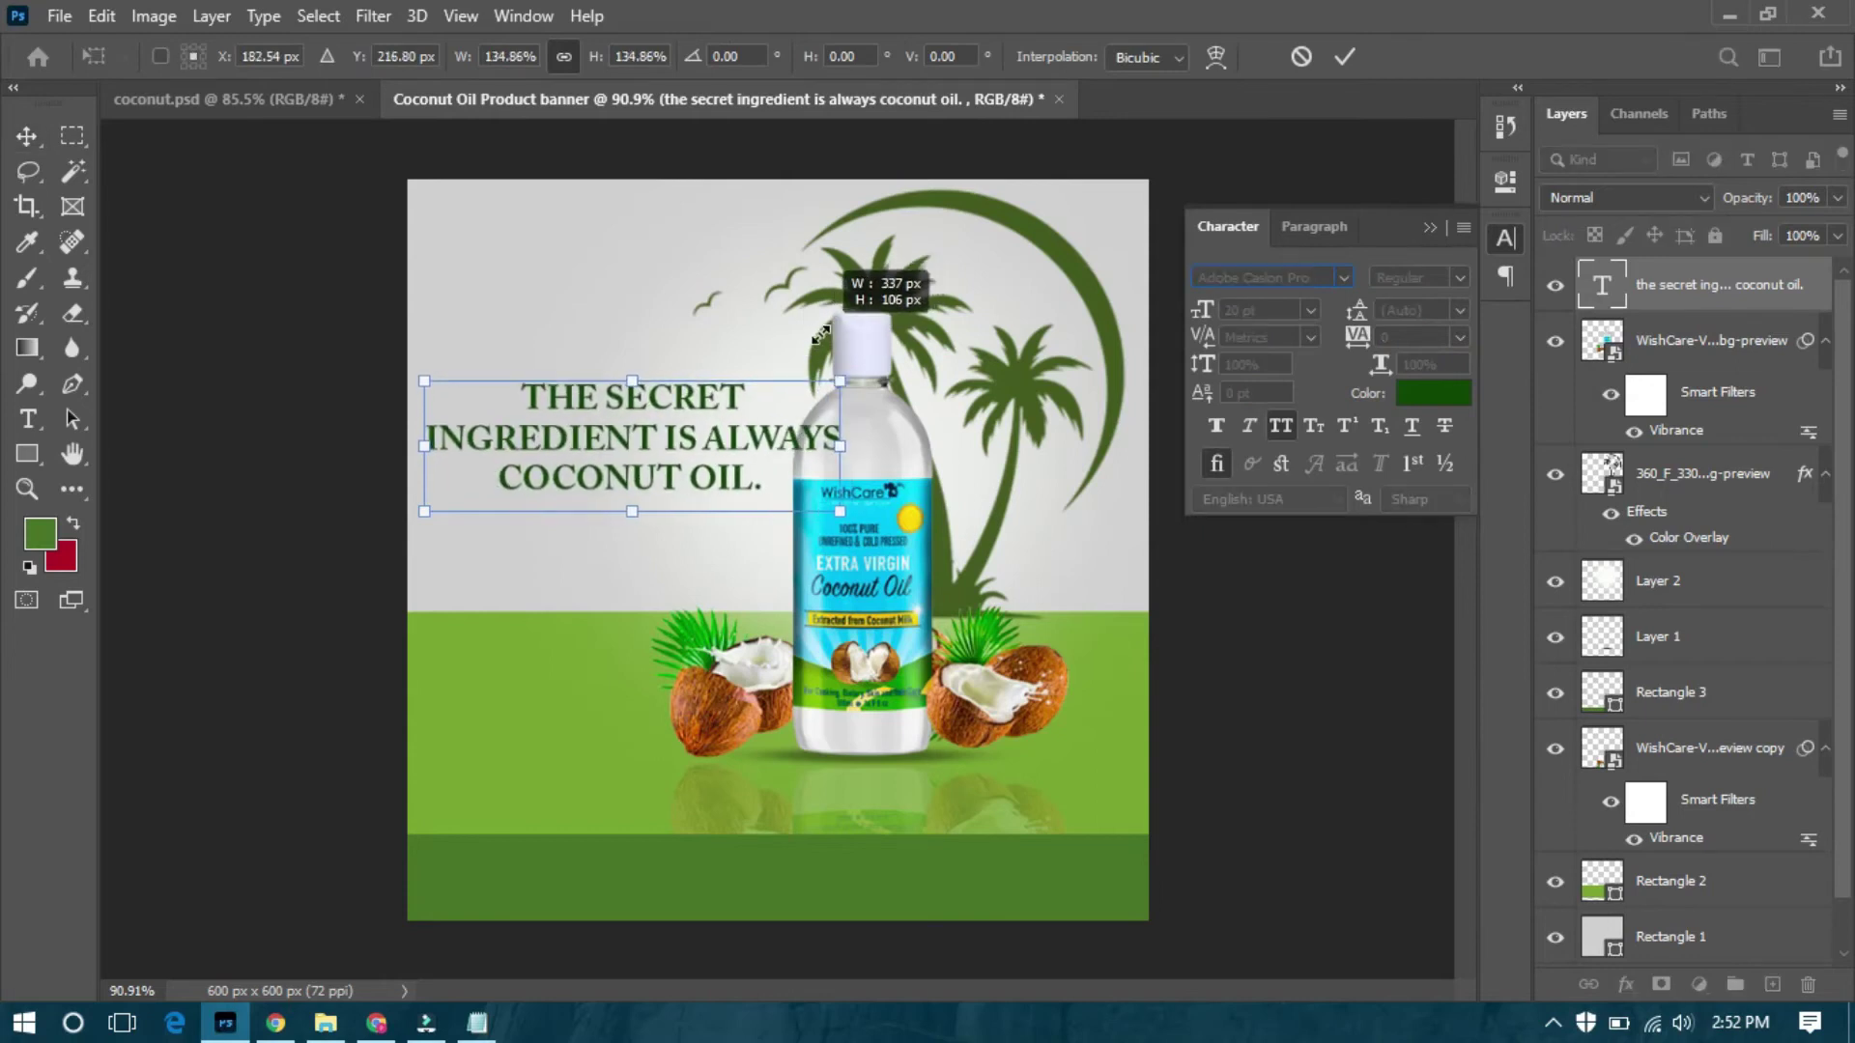
left_click_drag(750, 486, 733, 468)
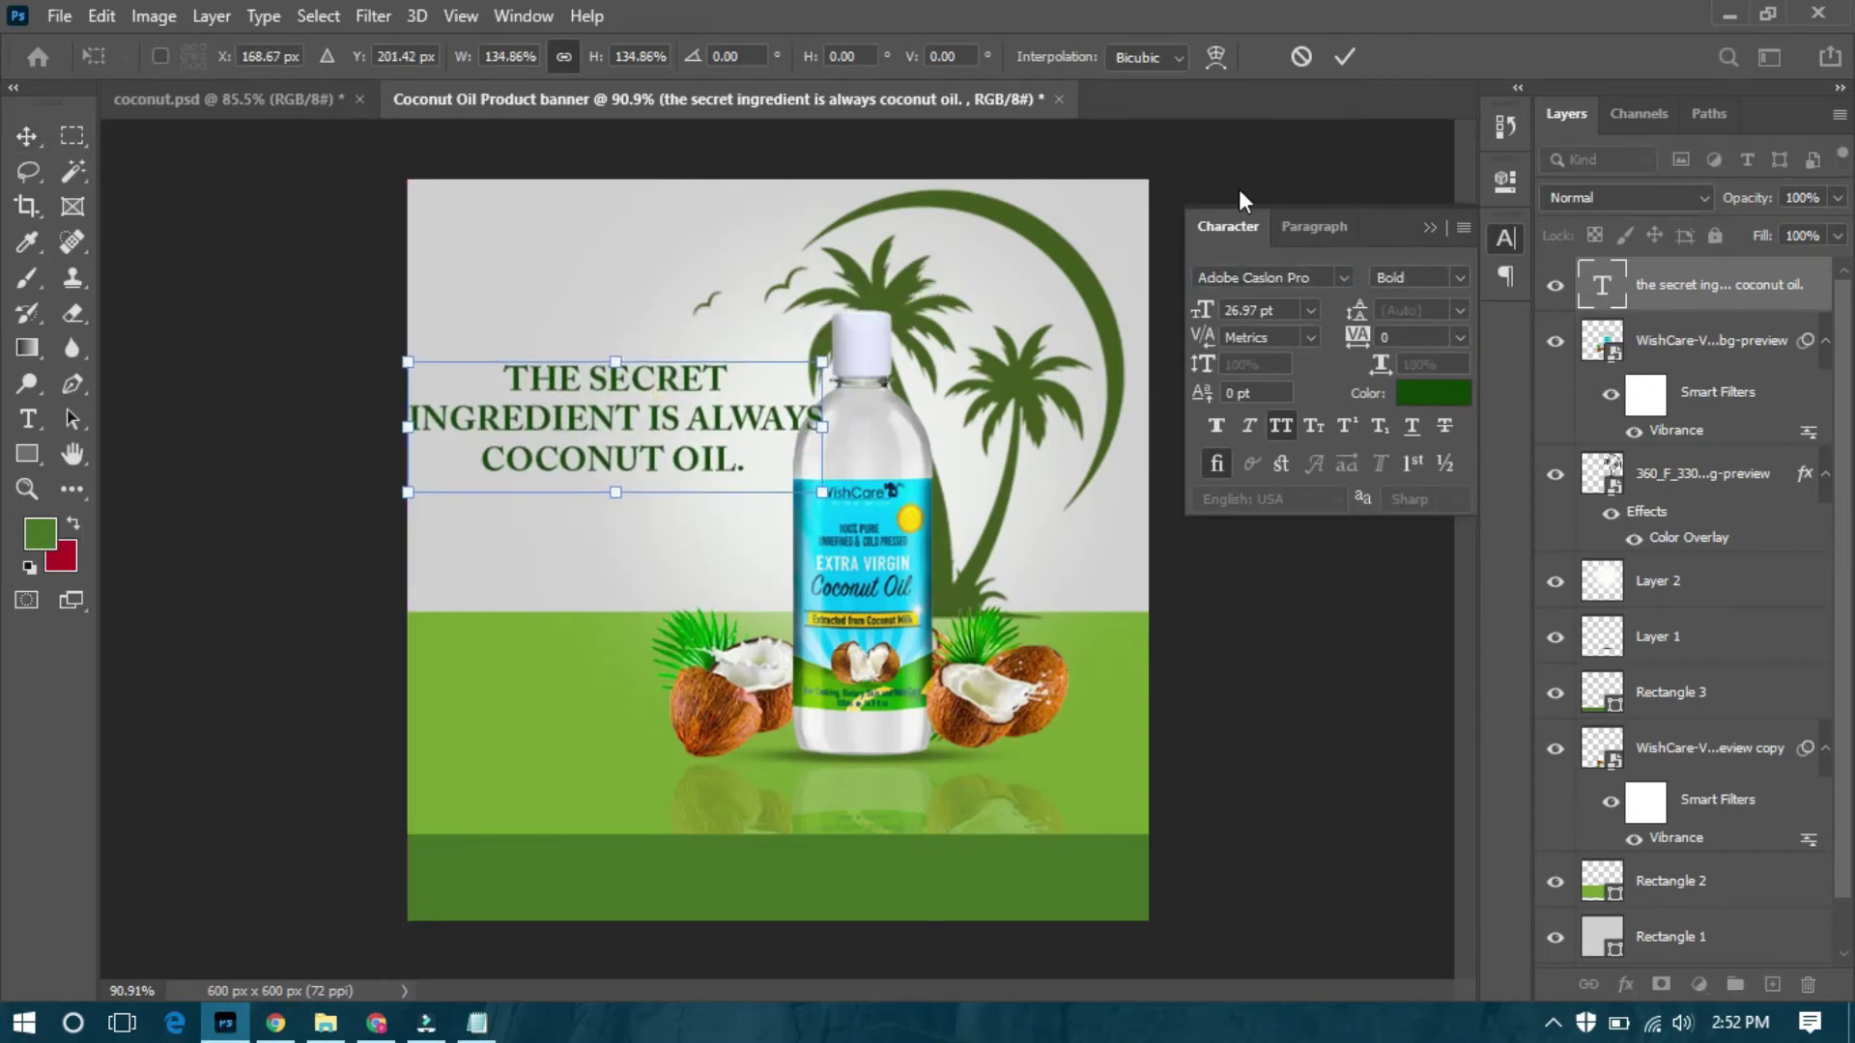
left_click(1345, 56)
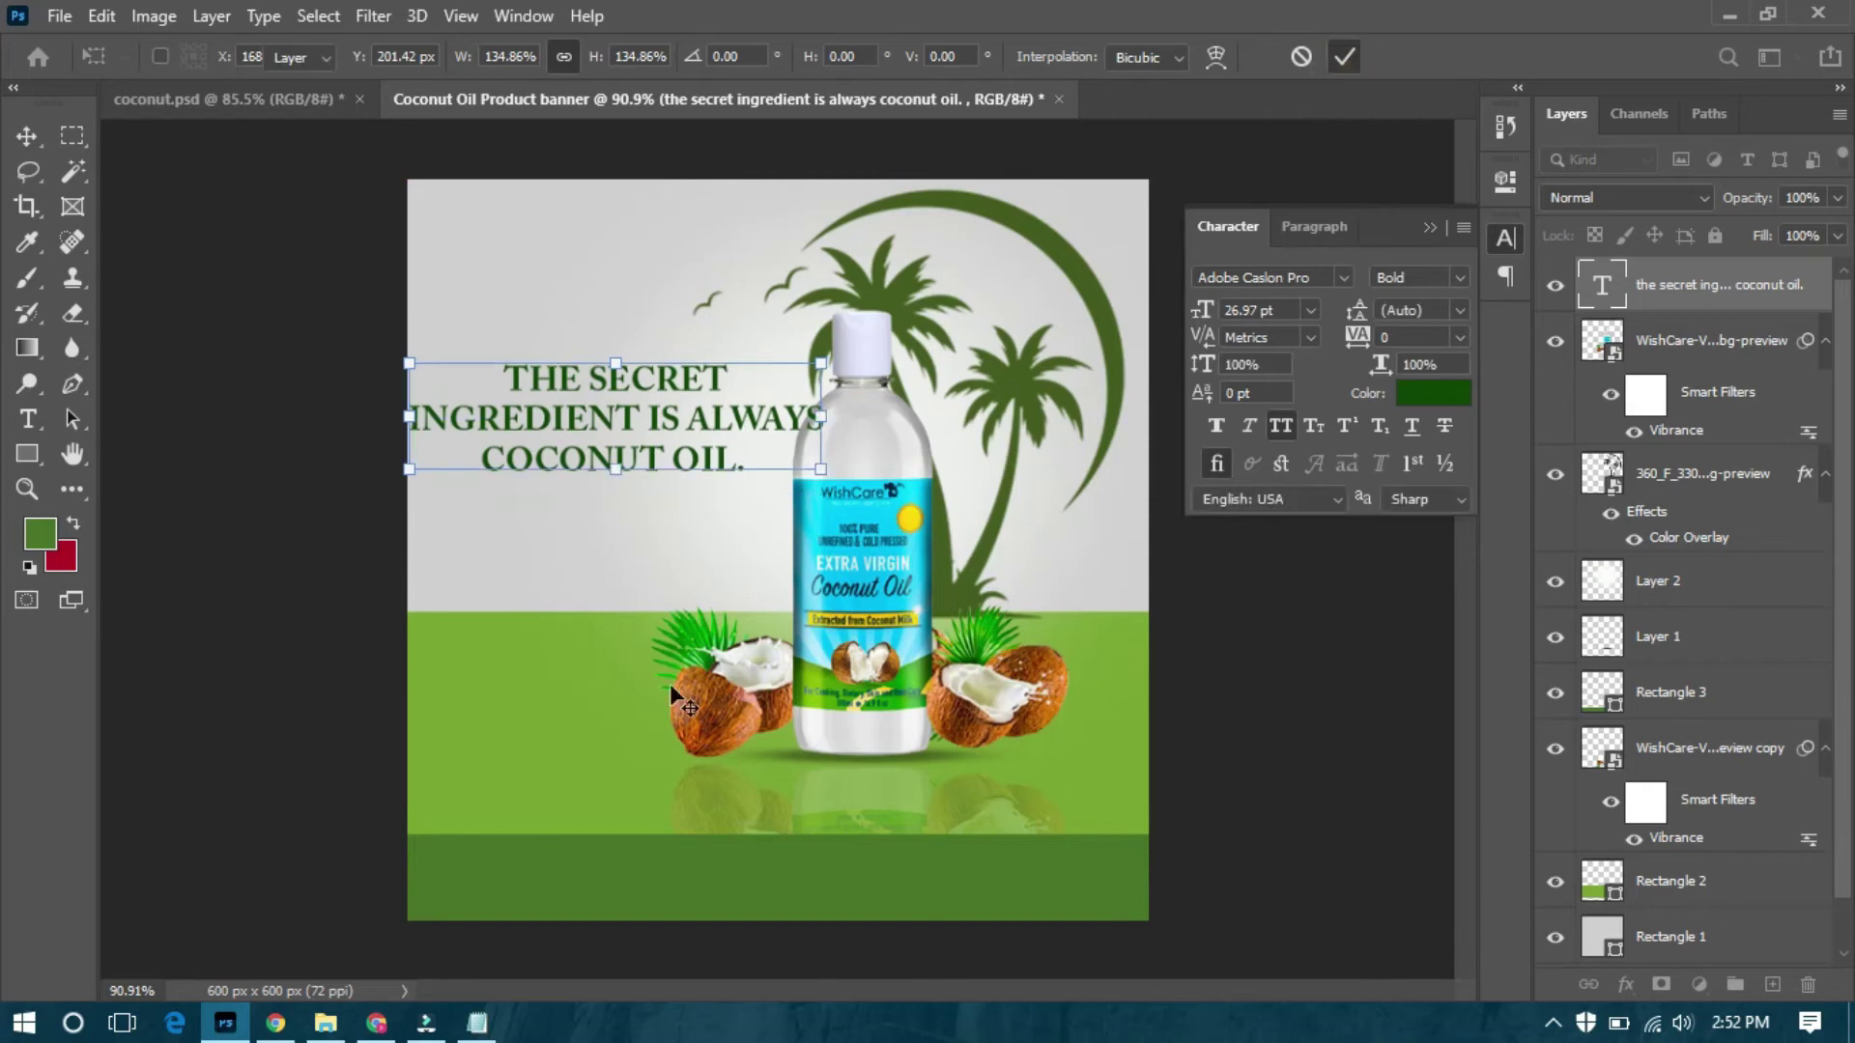
Delete THE SECRET from the headline and move the remaining lines lower.
double_click(558, 391)
left_click(763, 386)
key("BackSpace")
key("BackSpace")
key("BackSpace")
left_click(1295, 56)
left_click_drag(531, 421, 561, 572)
key("t")
left_click(445, 418)
Type THE SECRET as its own text layer and enlarge it.
type("THE SECRET")
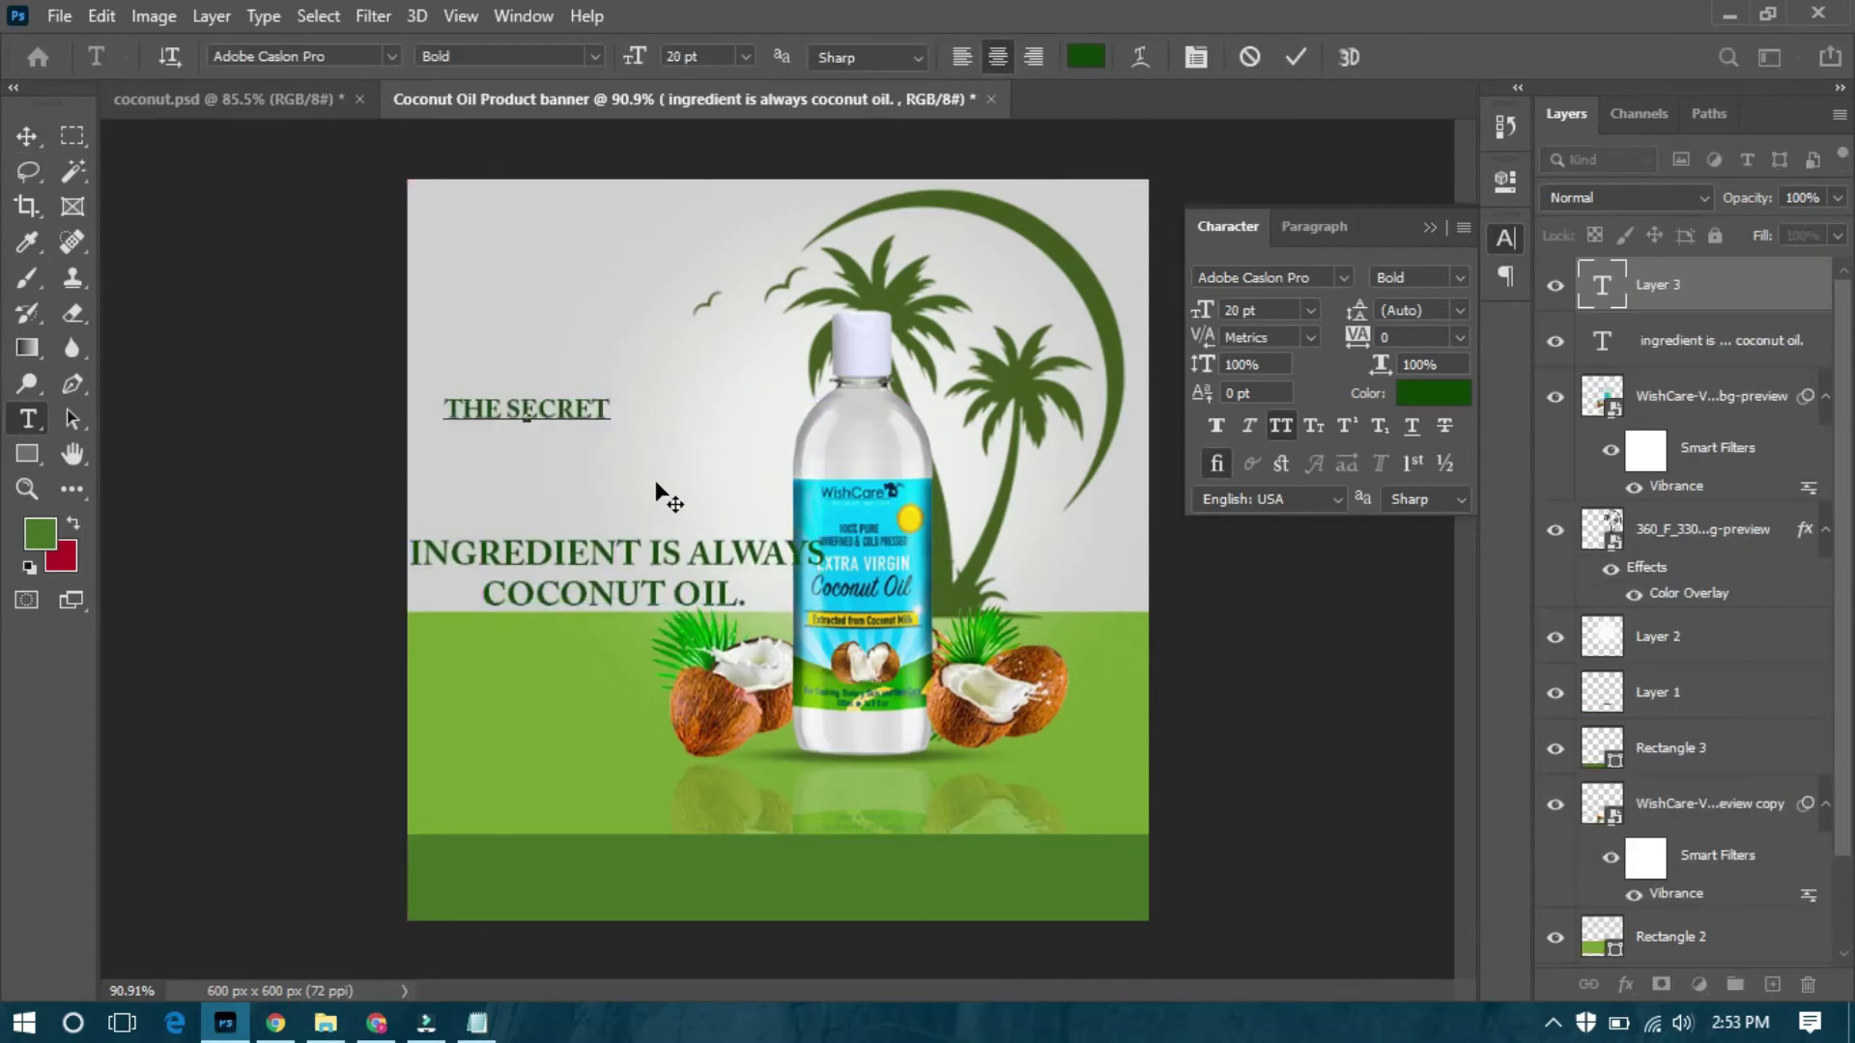
left_click(1295, 56)
left_click(26, 135)
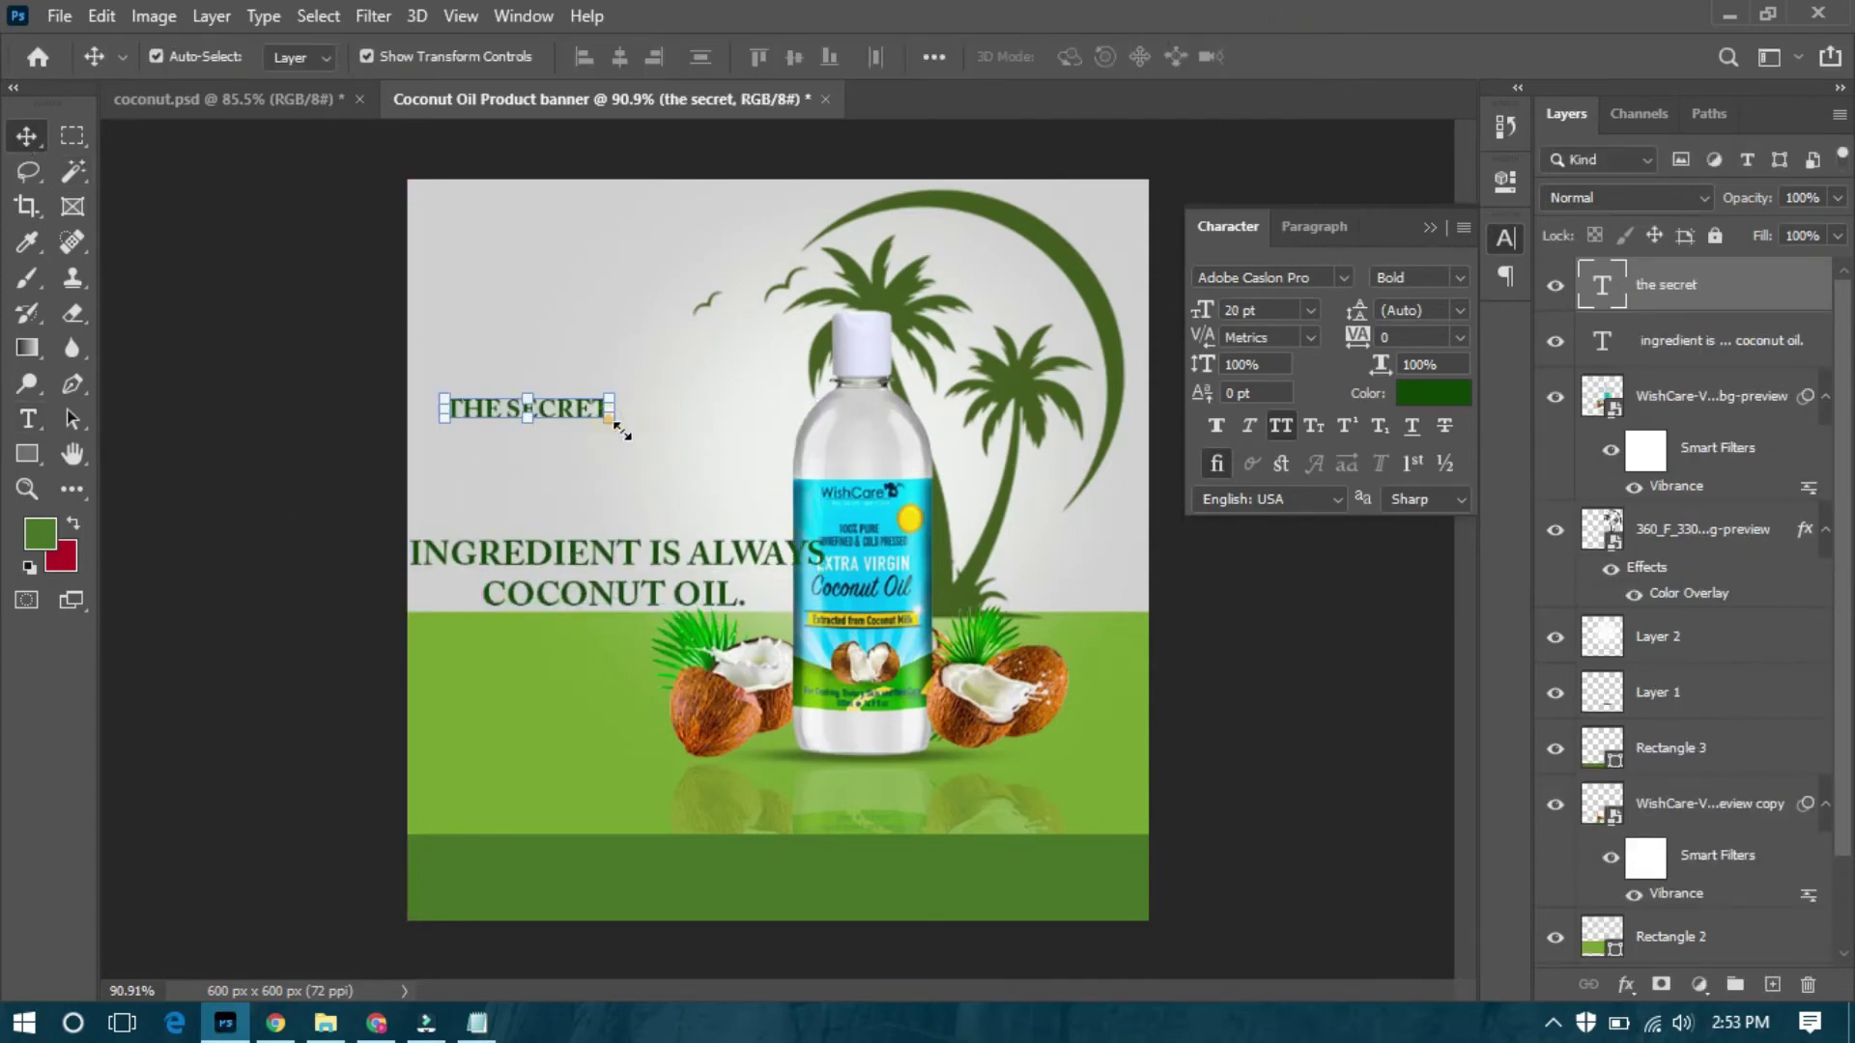
left_click_drag(618, 428, 760, 427)
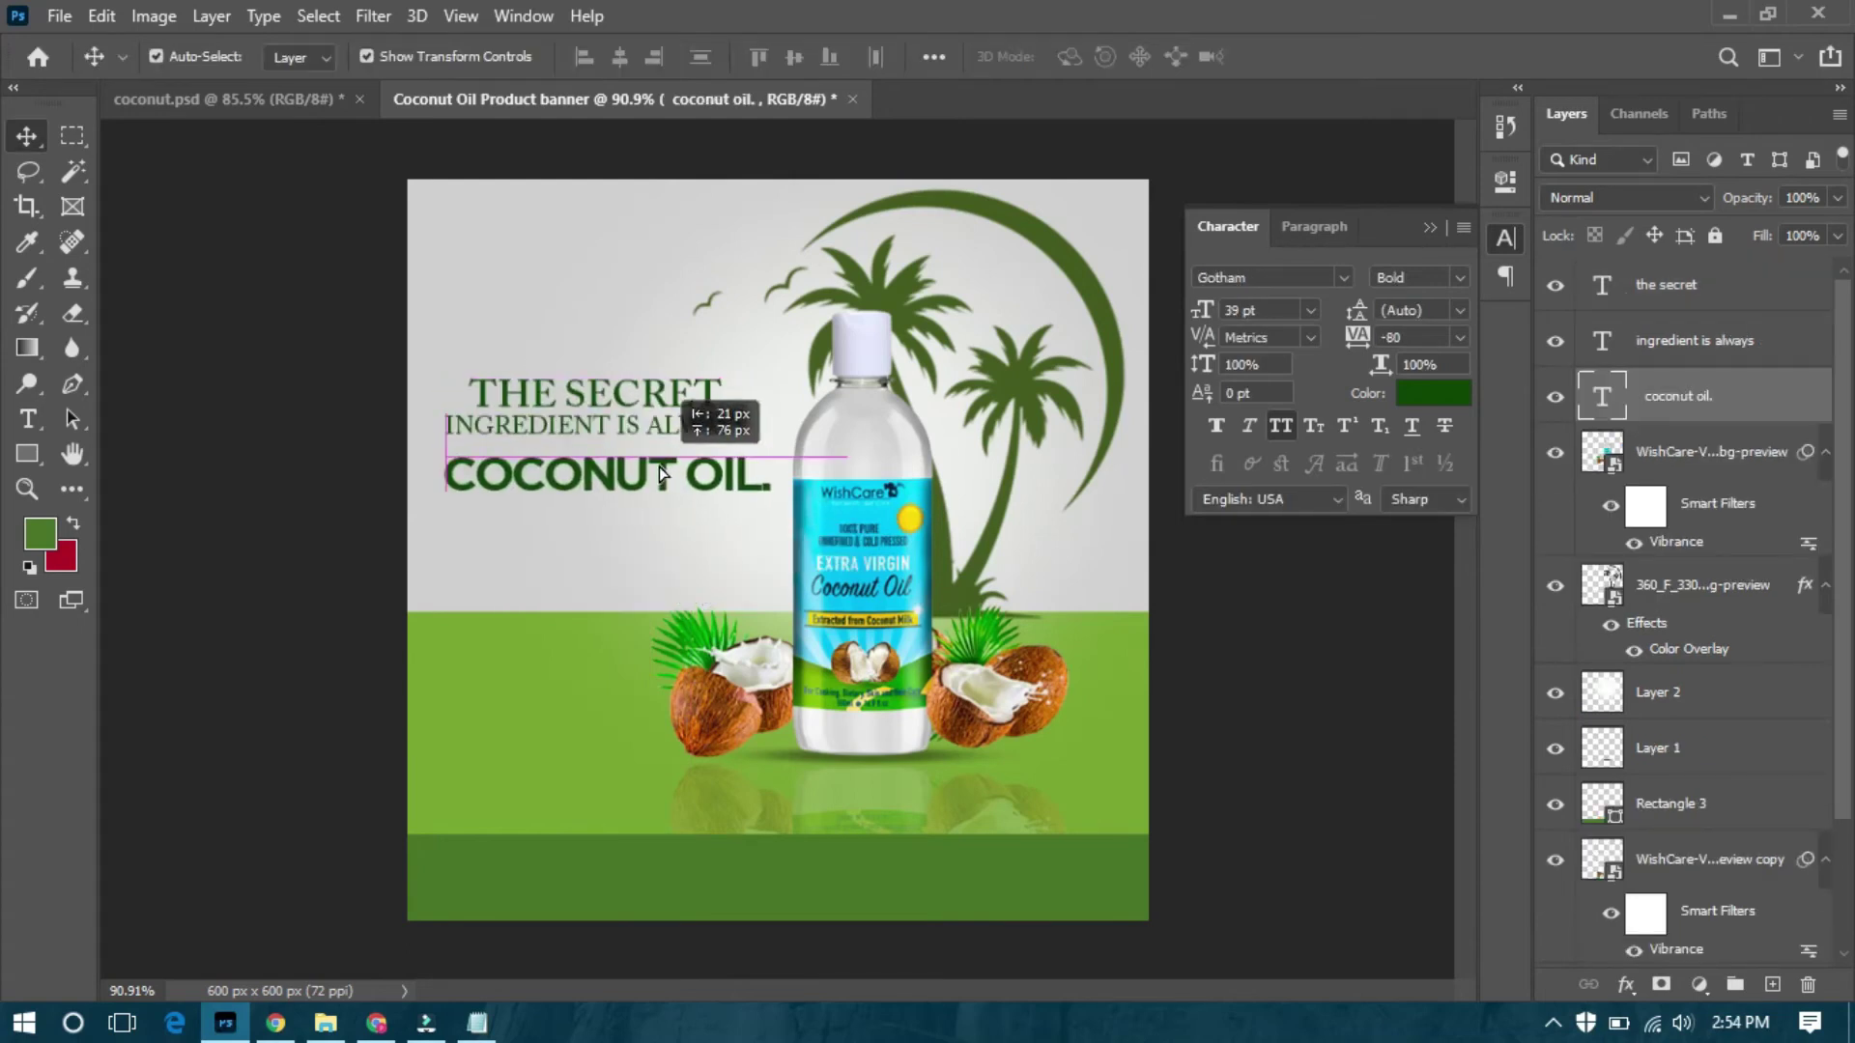
Move COCONUT OIL lower, remove its trailing period, and place it beneath the other lines.
left_click_drag(660, 472, 660, 533)
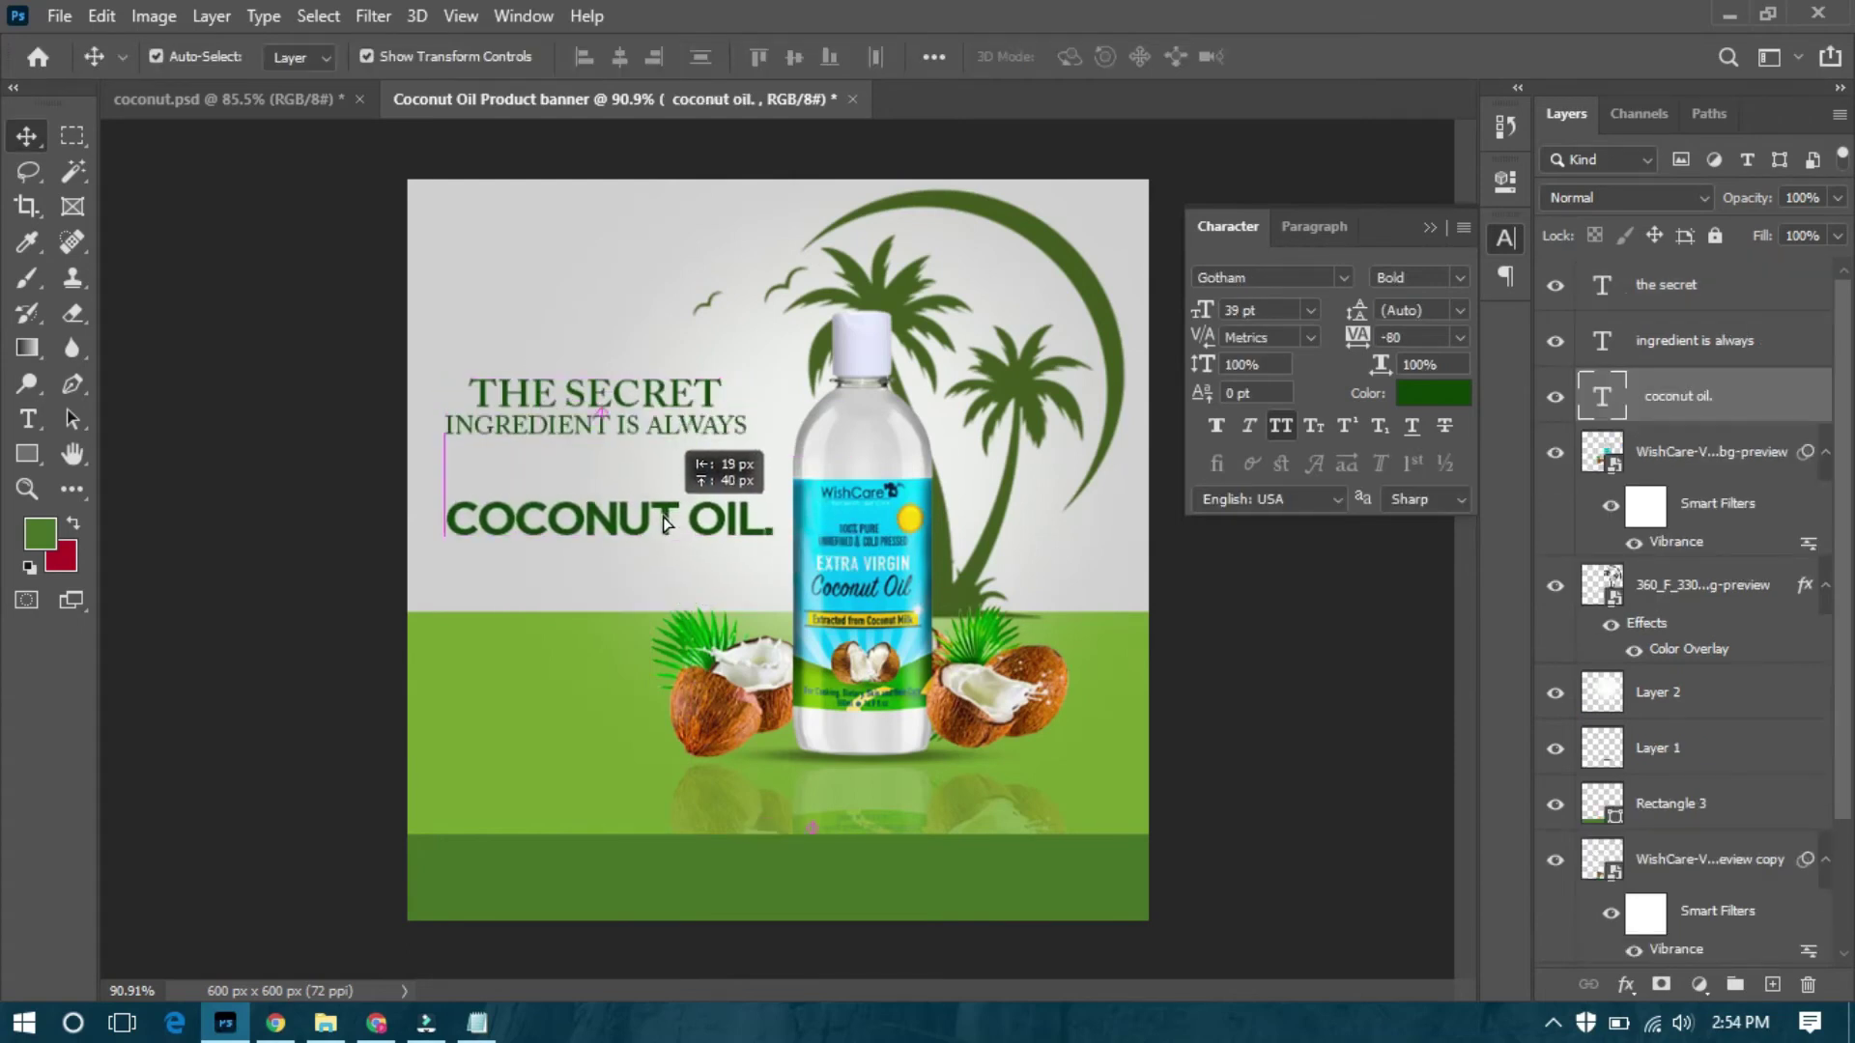
double_click(760, 536)
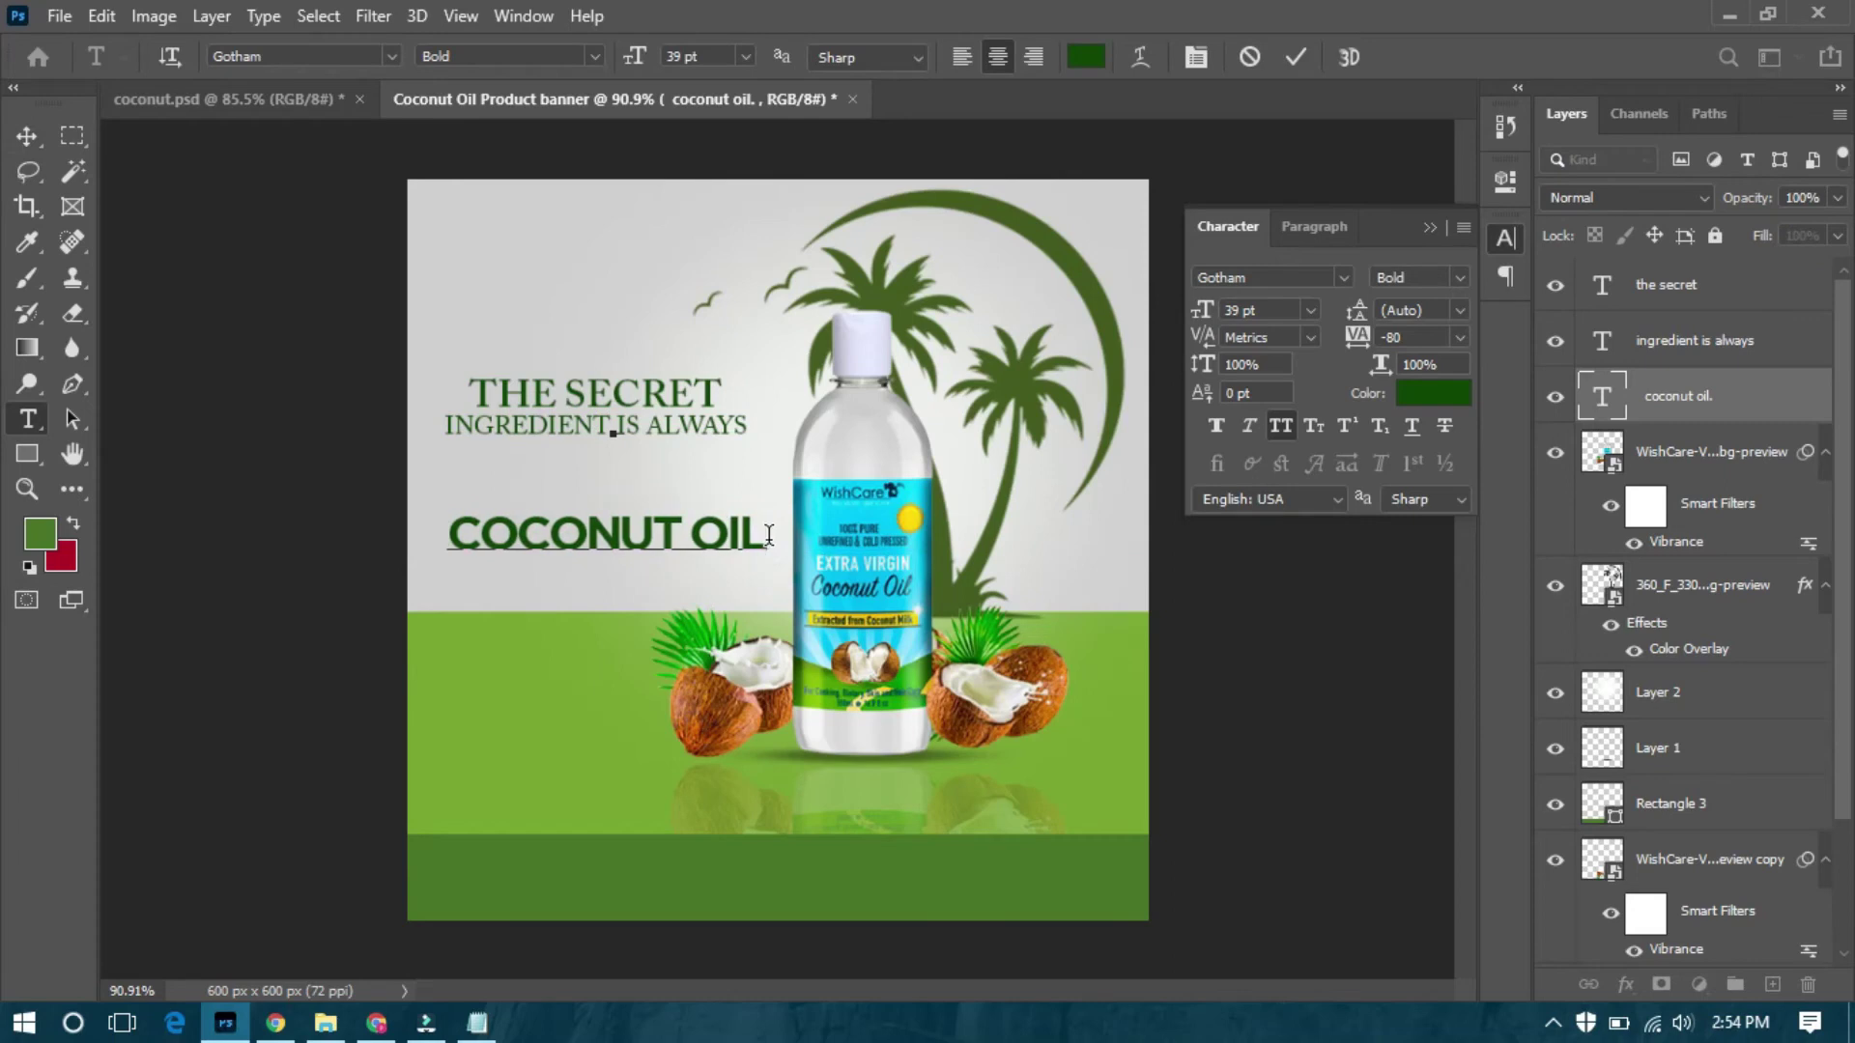
left_click(1296, 57)
key("v")
right_click(561, 545)
left_click(594, 554)
left_click_drag(561, 546, 557, 536)
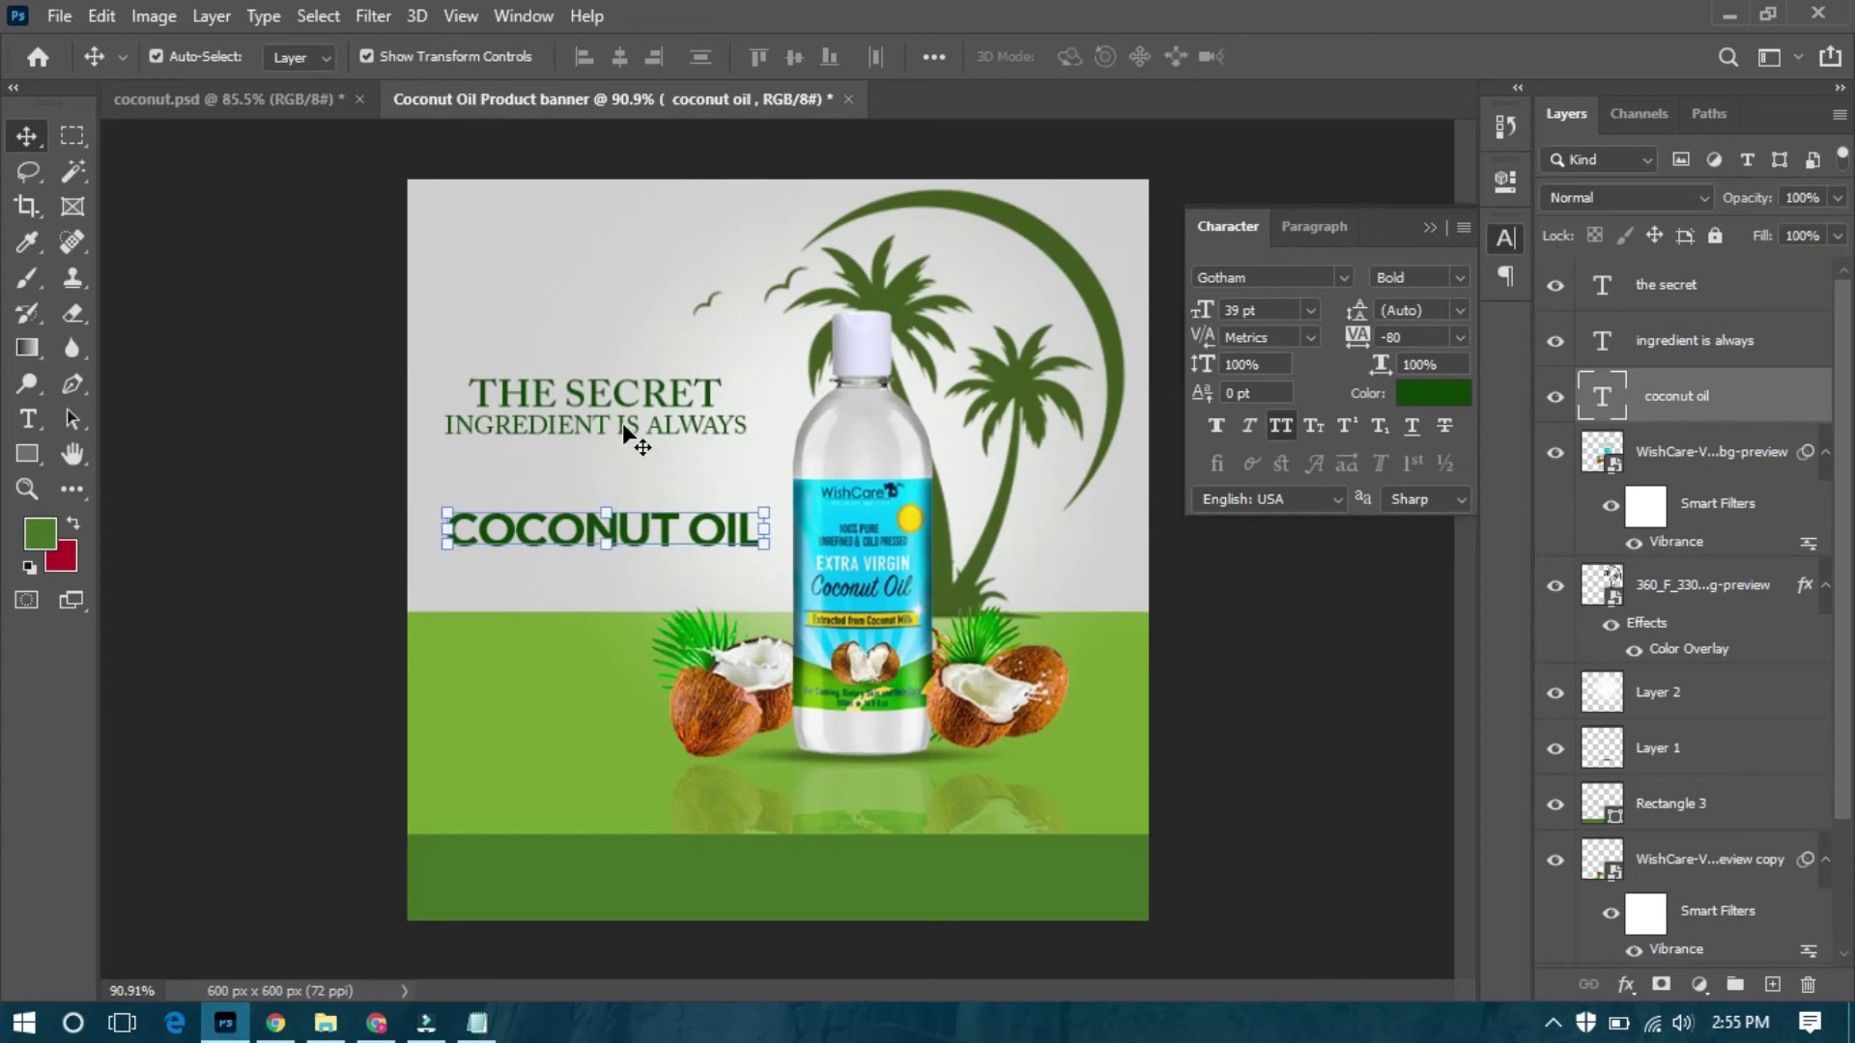
Close up the three headline lines into a tight stack left of the bottle.
left_click_drag(626, 422, 632, 490)
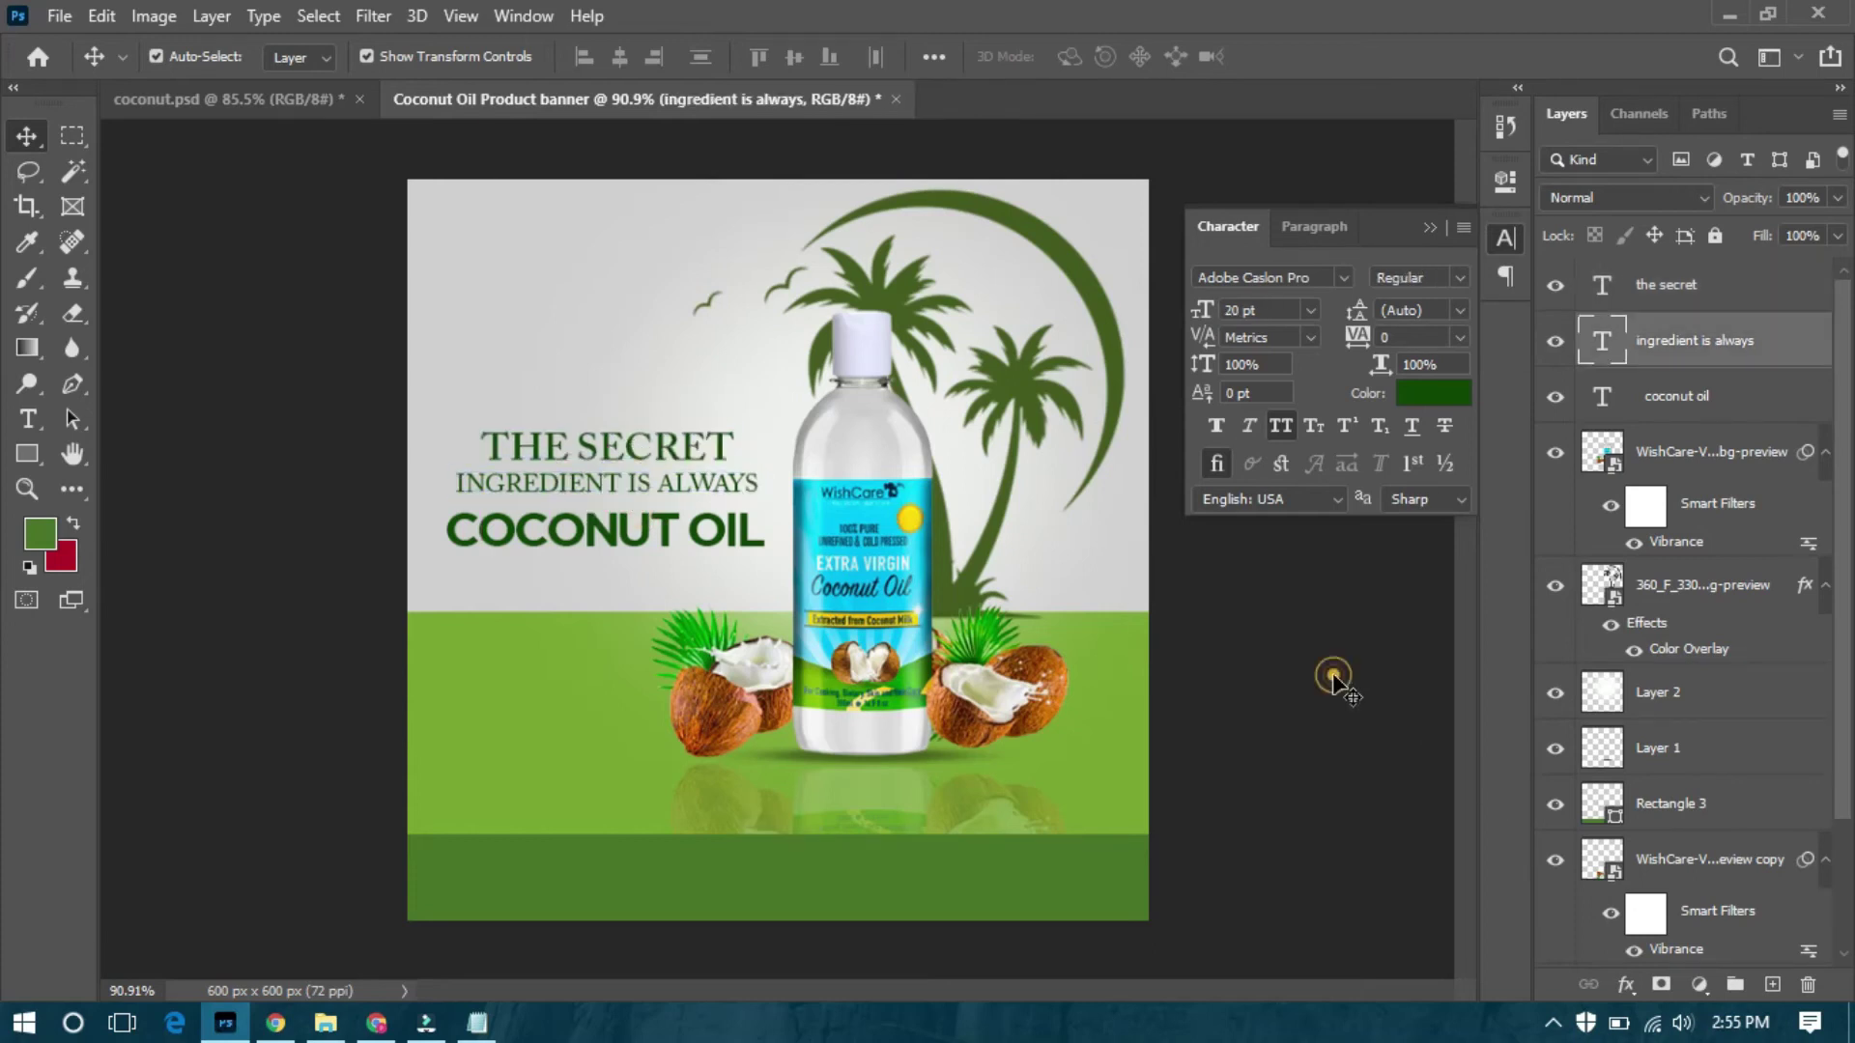
left_click(1337, 681)
left_click(629, 527)
key("Up")
key("Up")
key("Up")
key("Up")
key("Up")
left_click(1345, 623)
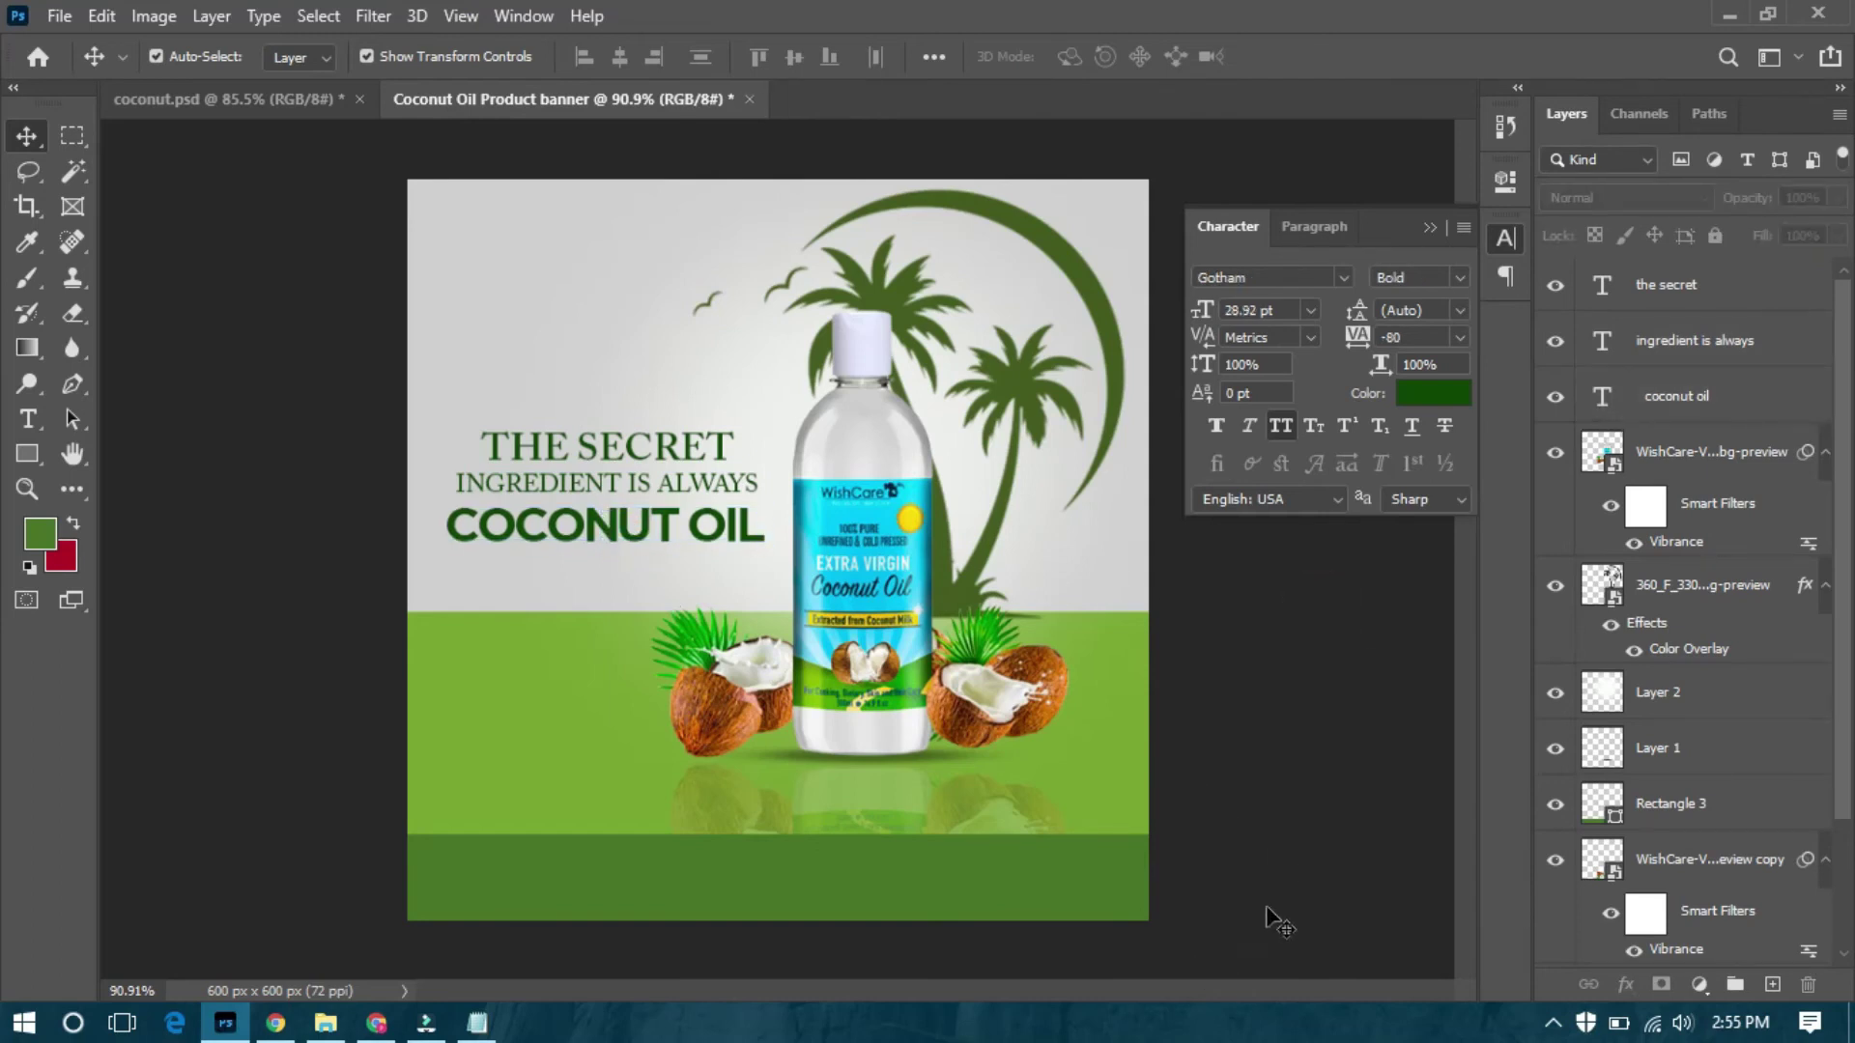
Draw a 108×36 px button rectangle below the headline with a 2 px outline.
key("u")
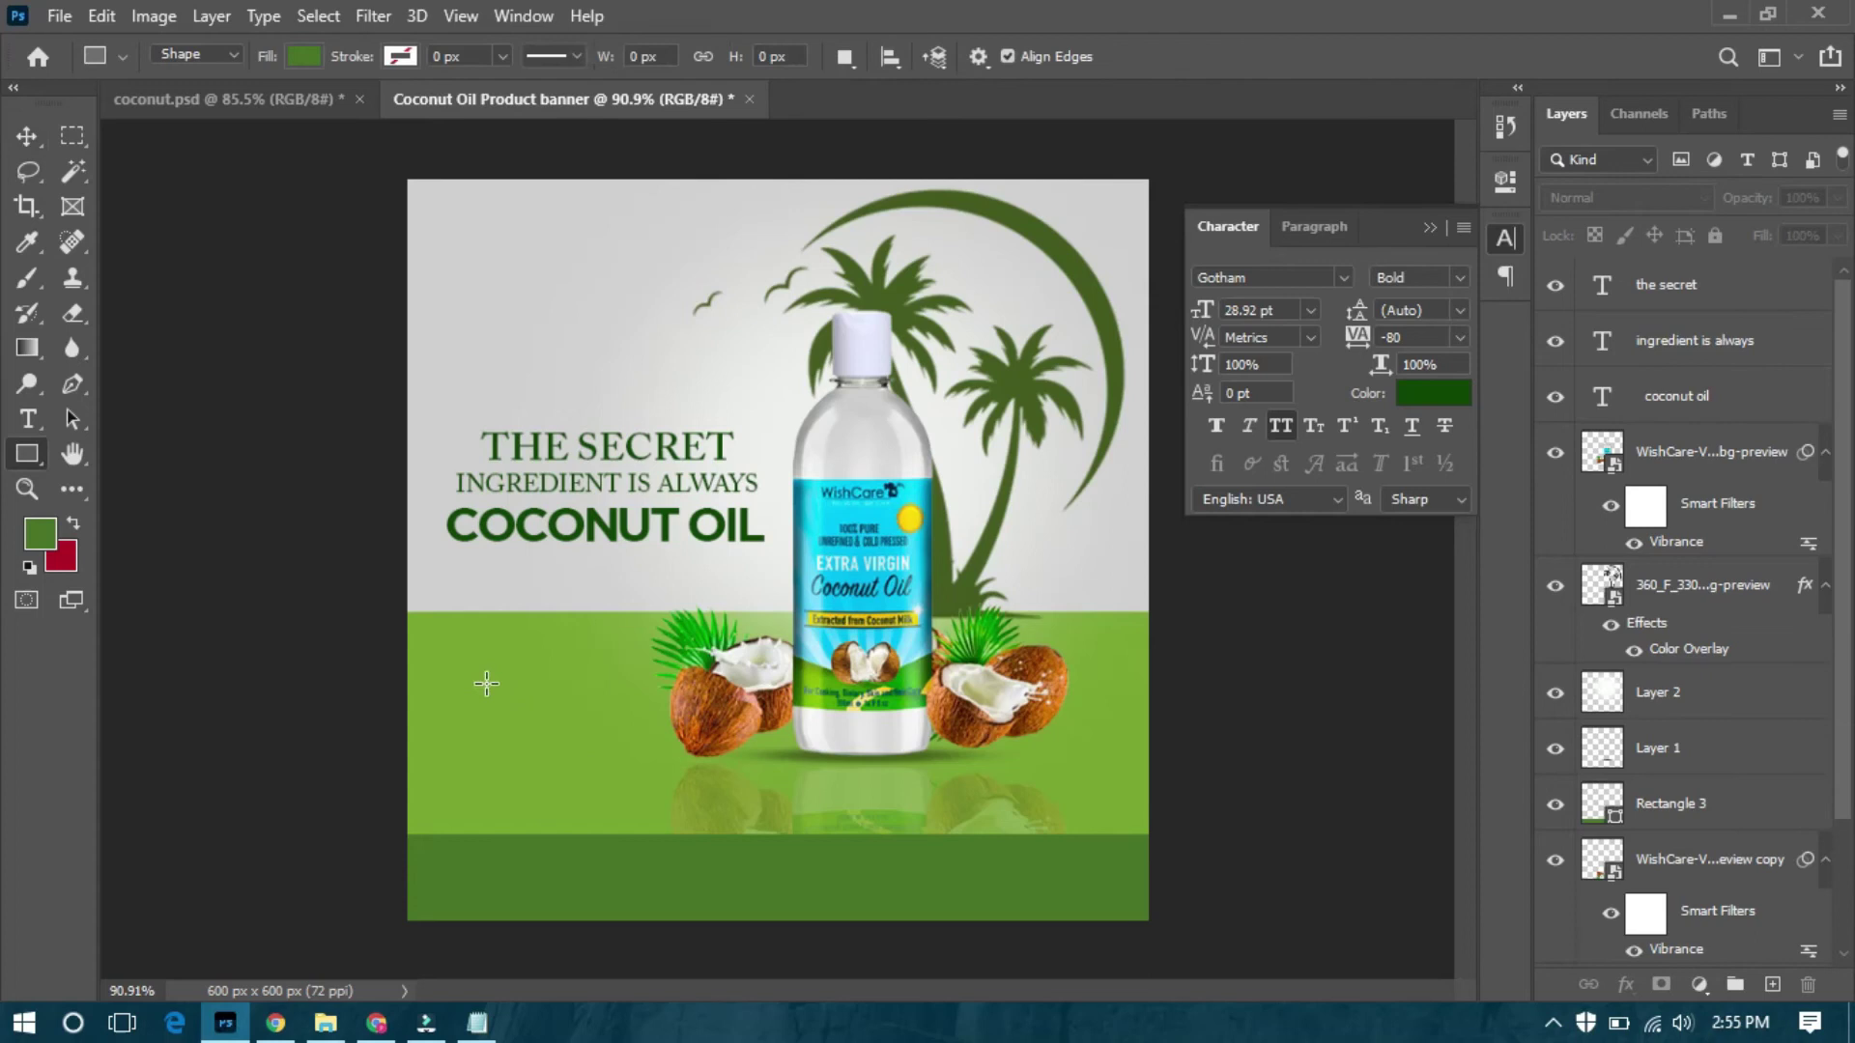
left_click_drag(499, 650, 628, 693)
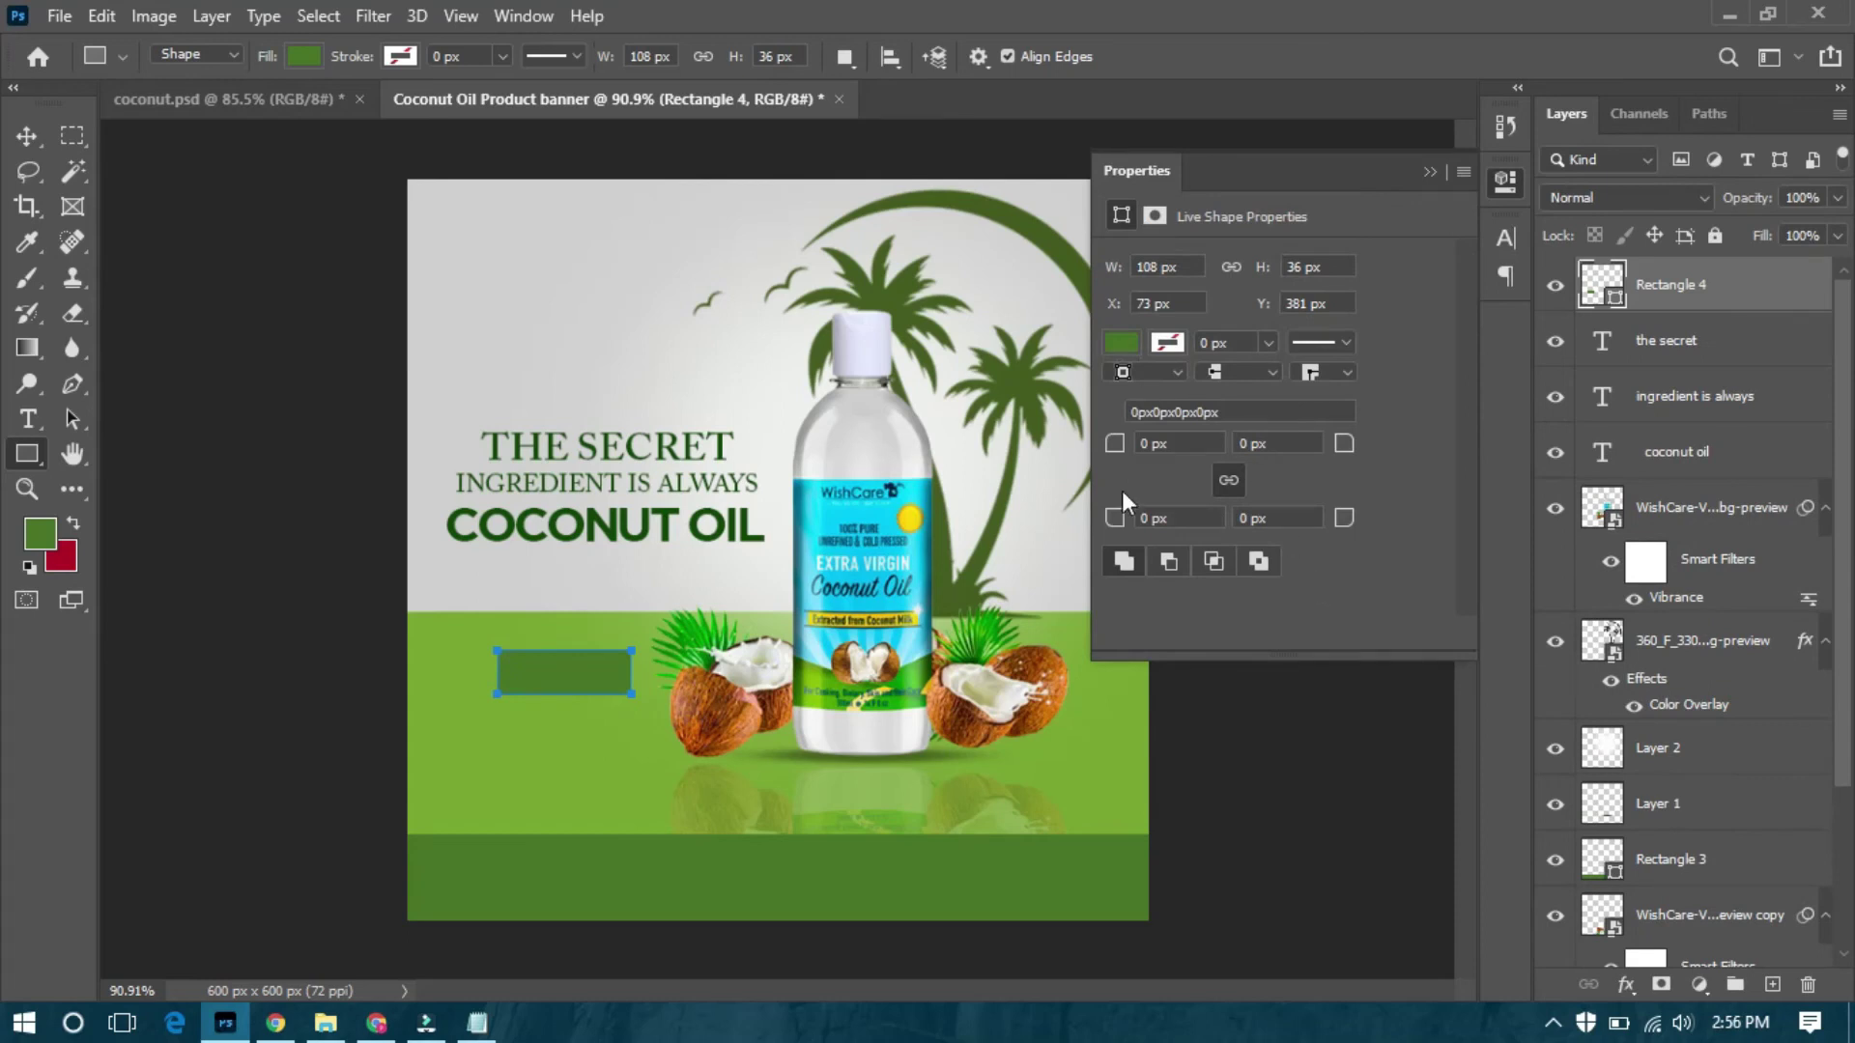
left_click(304, 58)
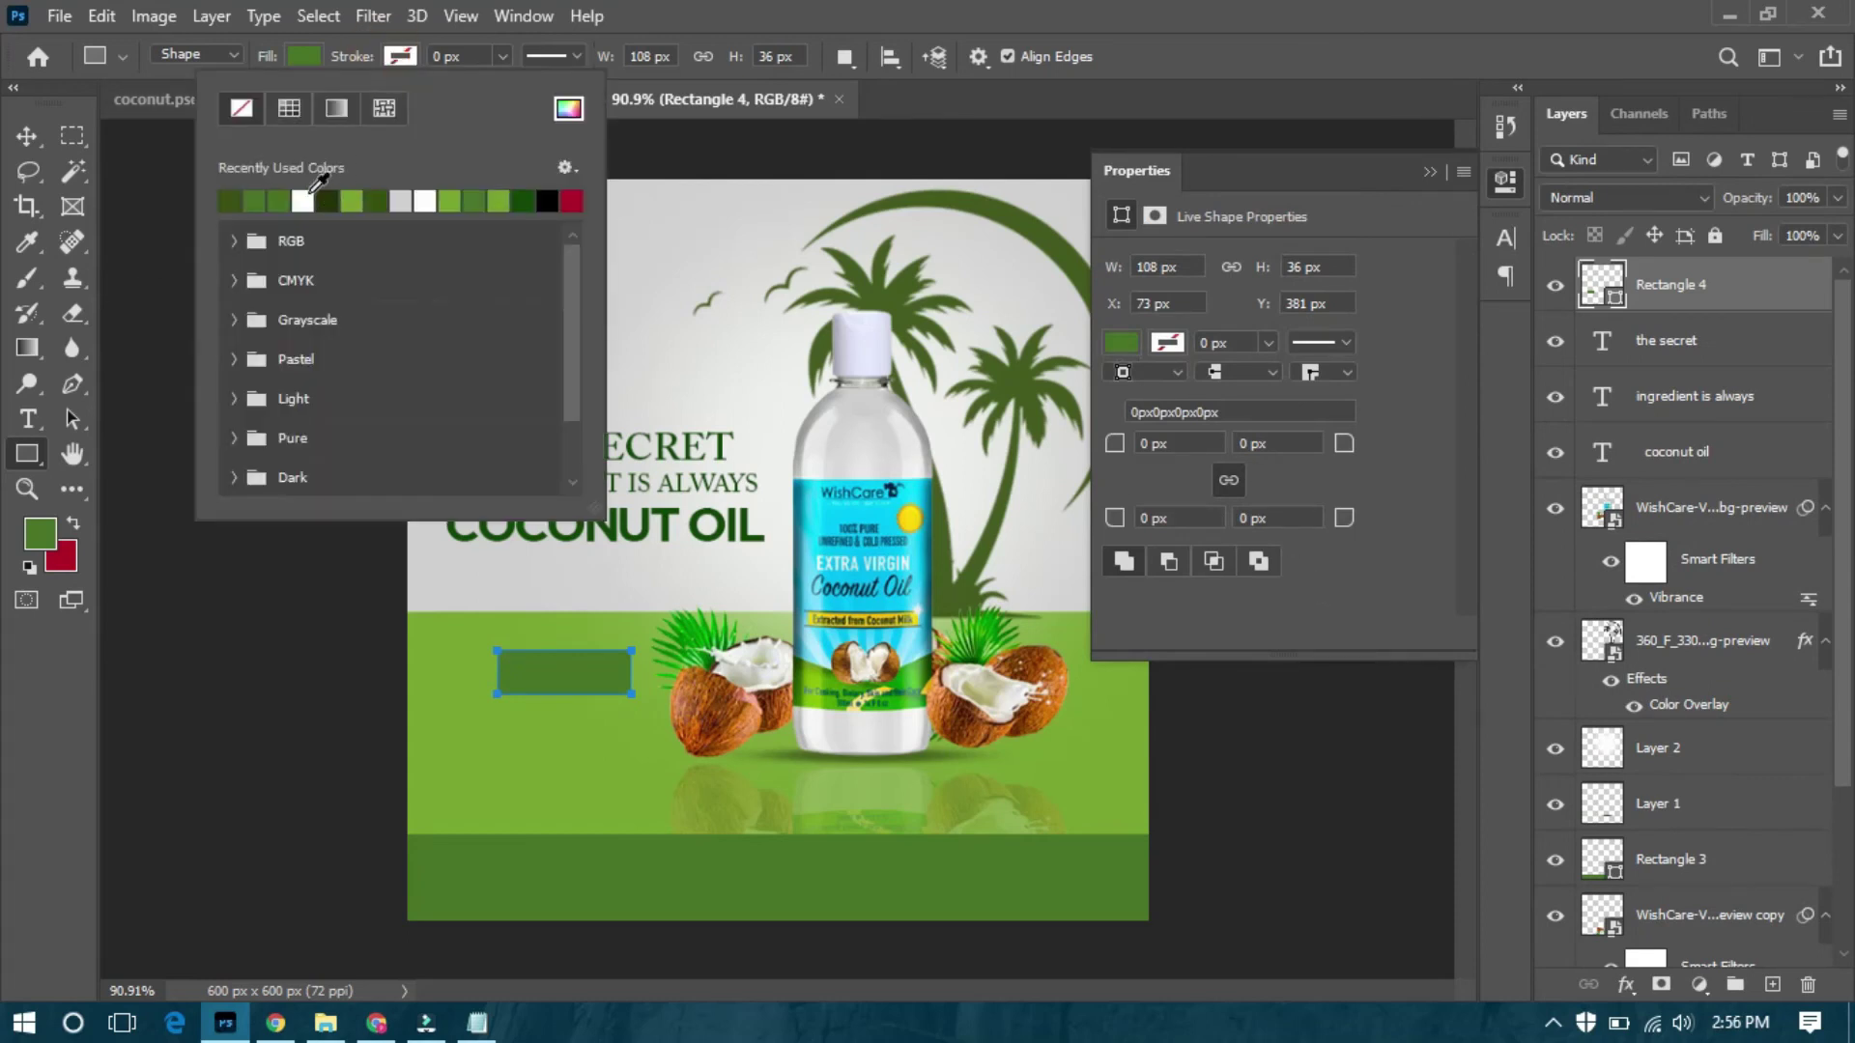
double_click(471, 57)
type("2")
key("Return")
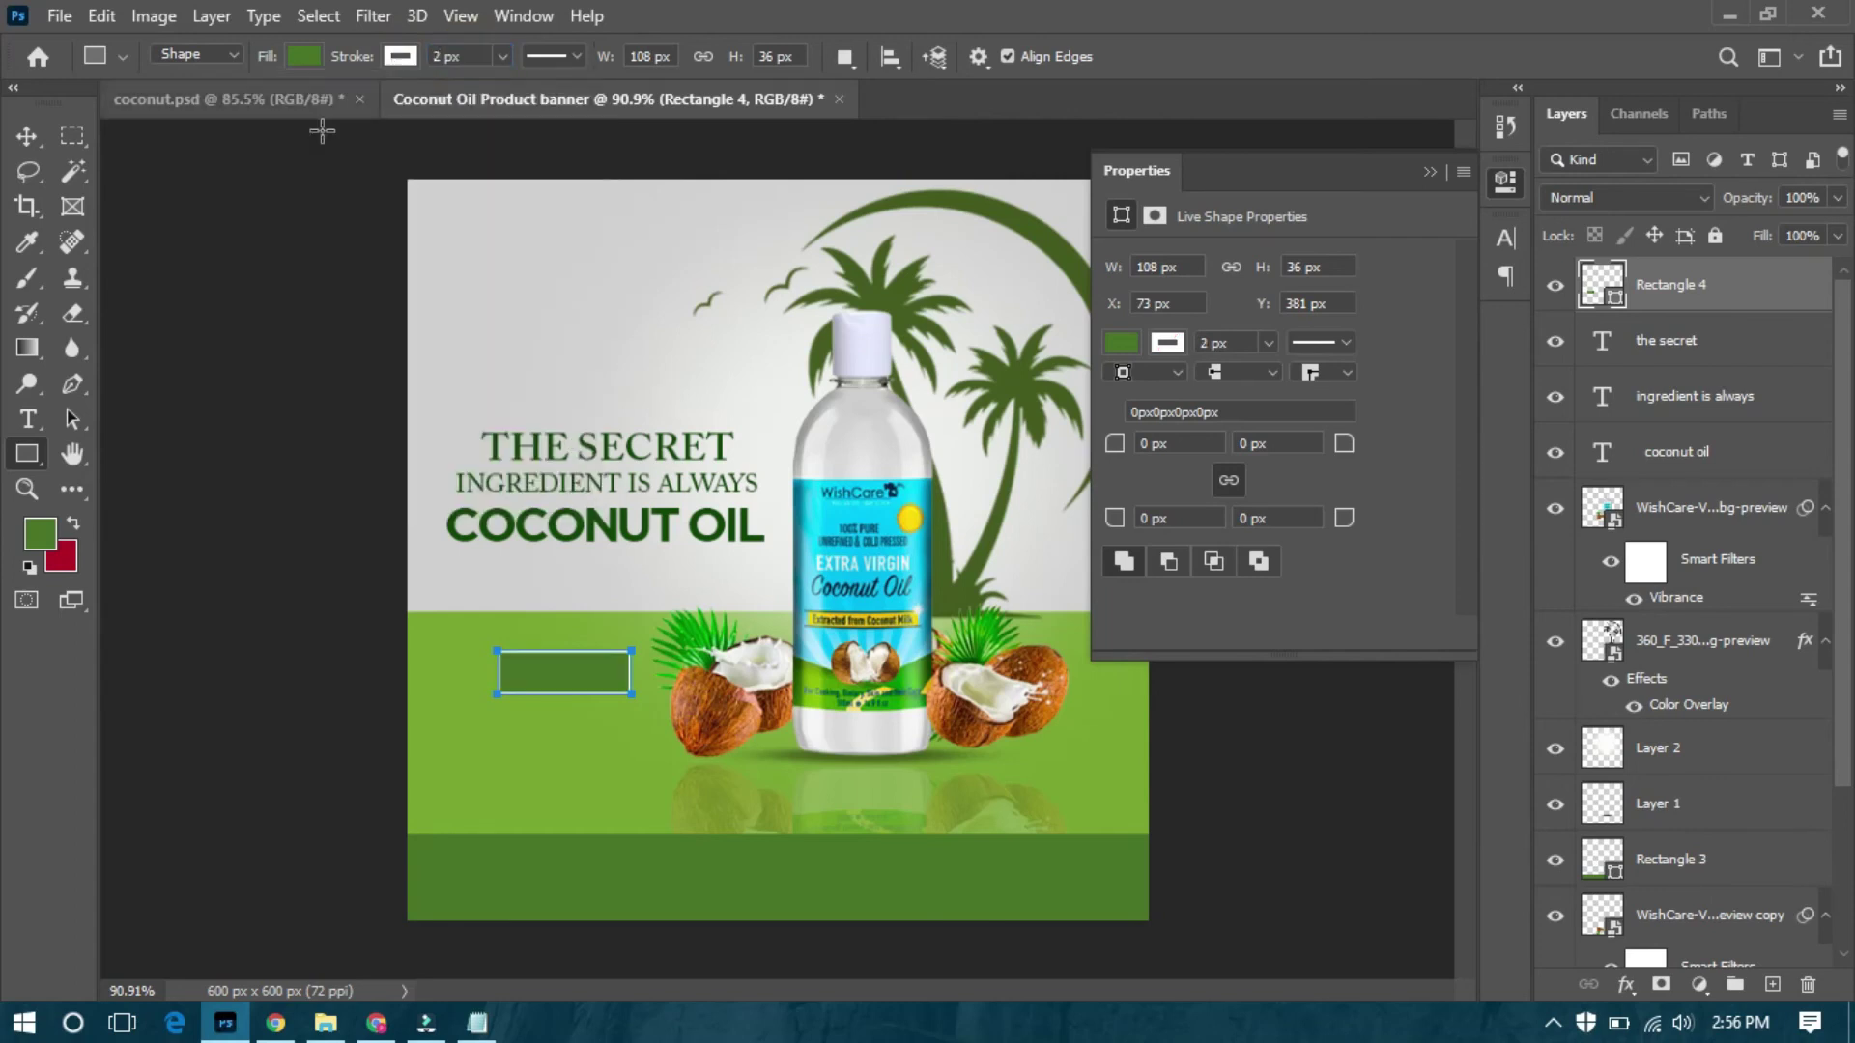
Make the button rectangle's outline a recent green swatch and reselect its layer.
left_click(400, 57)
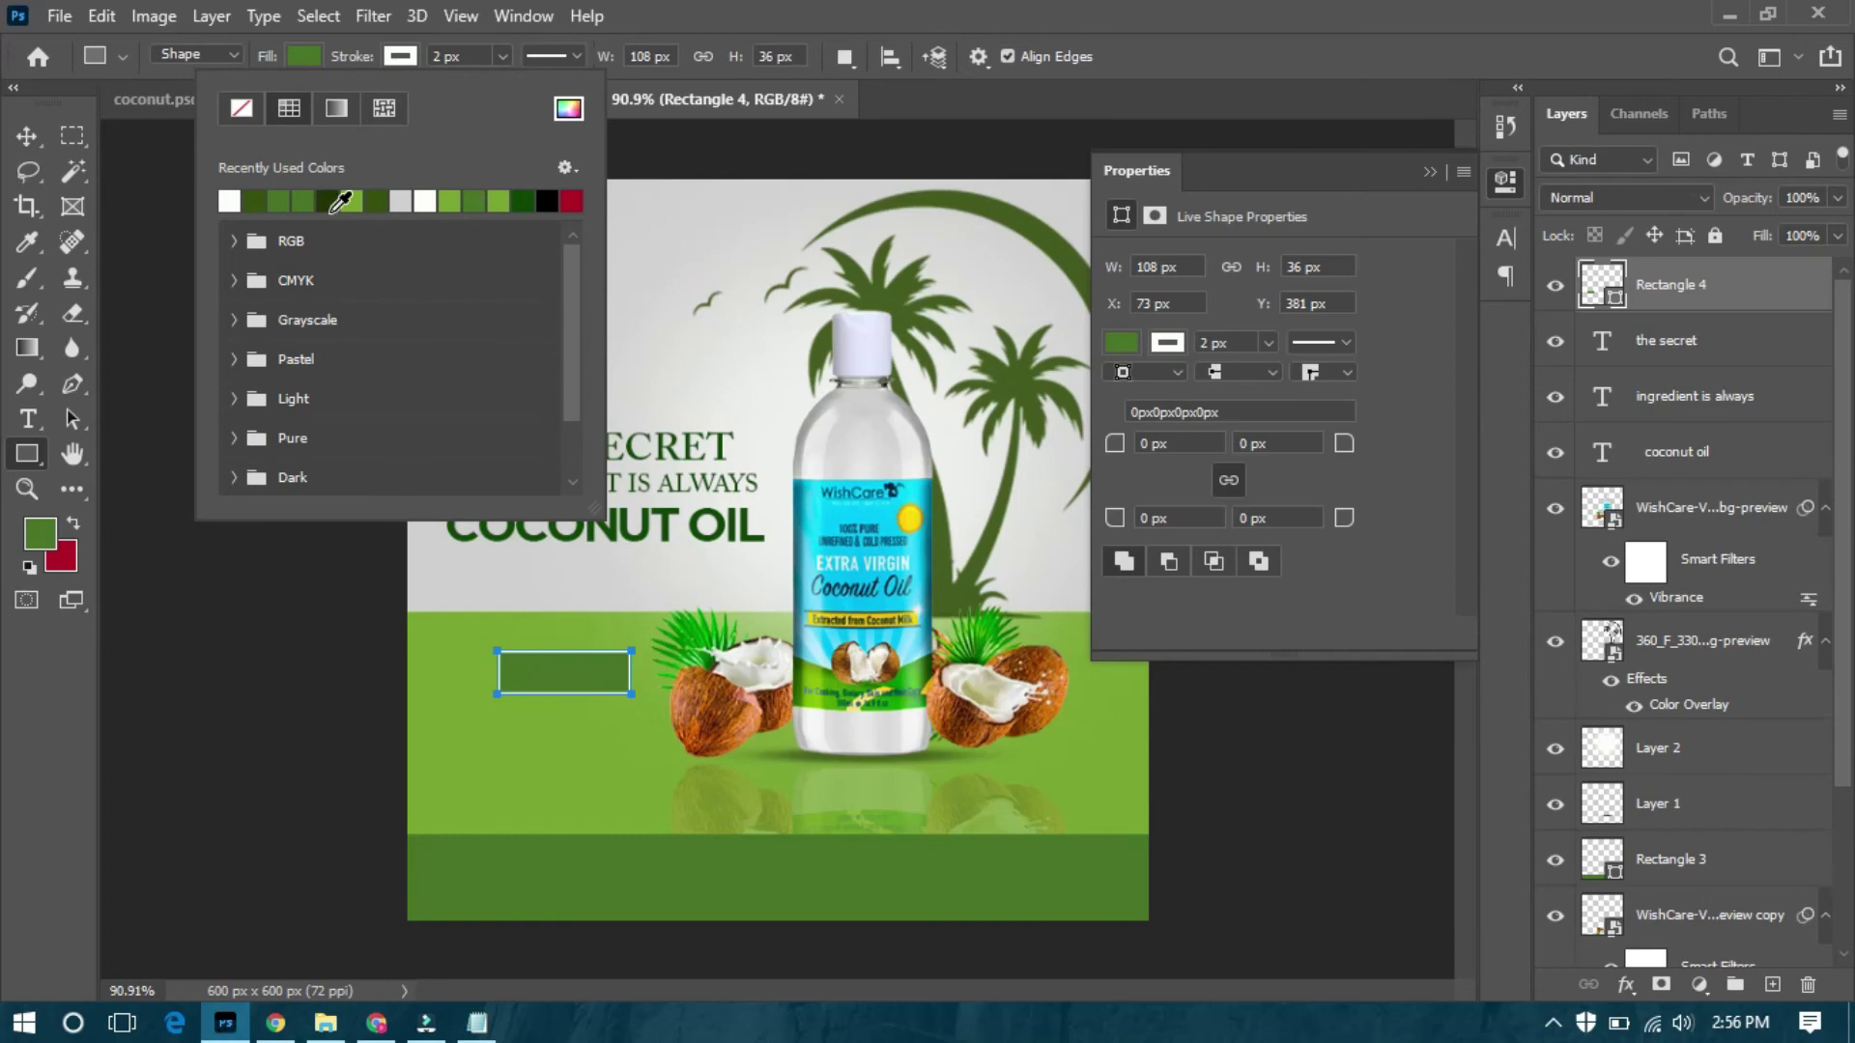
left_click(305, 200)
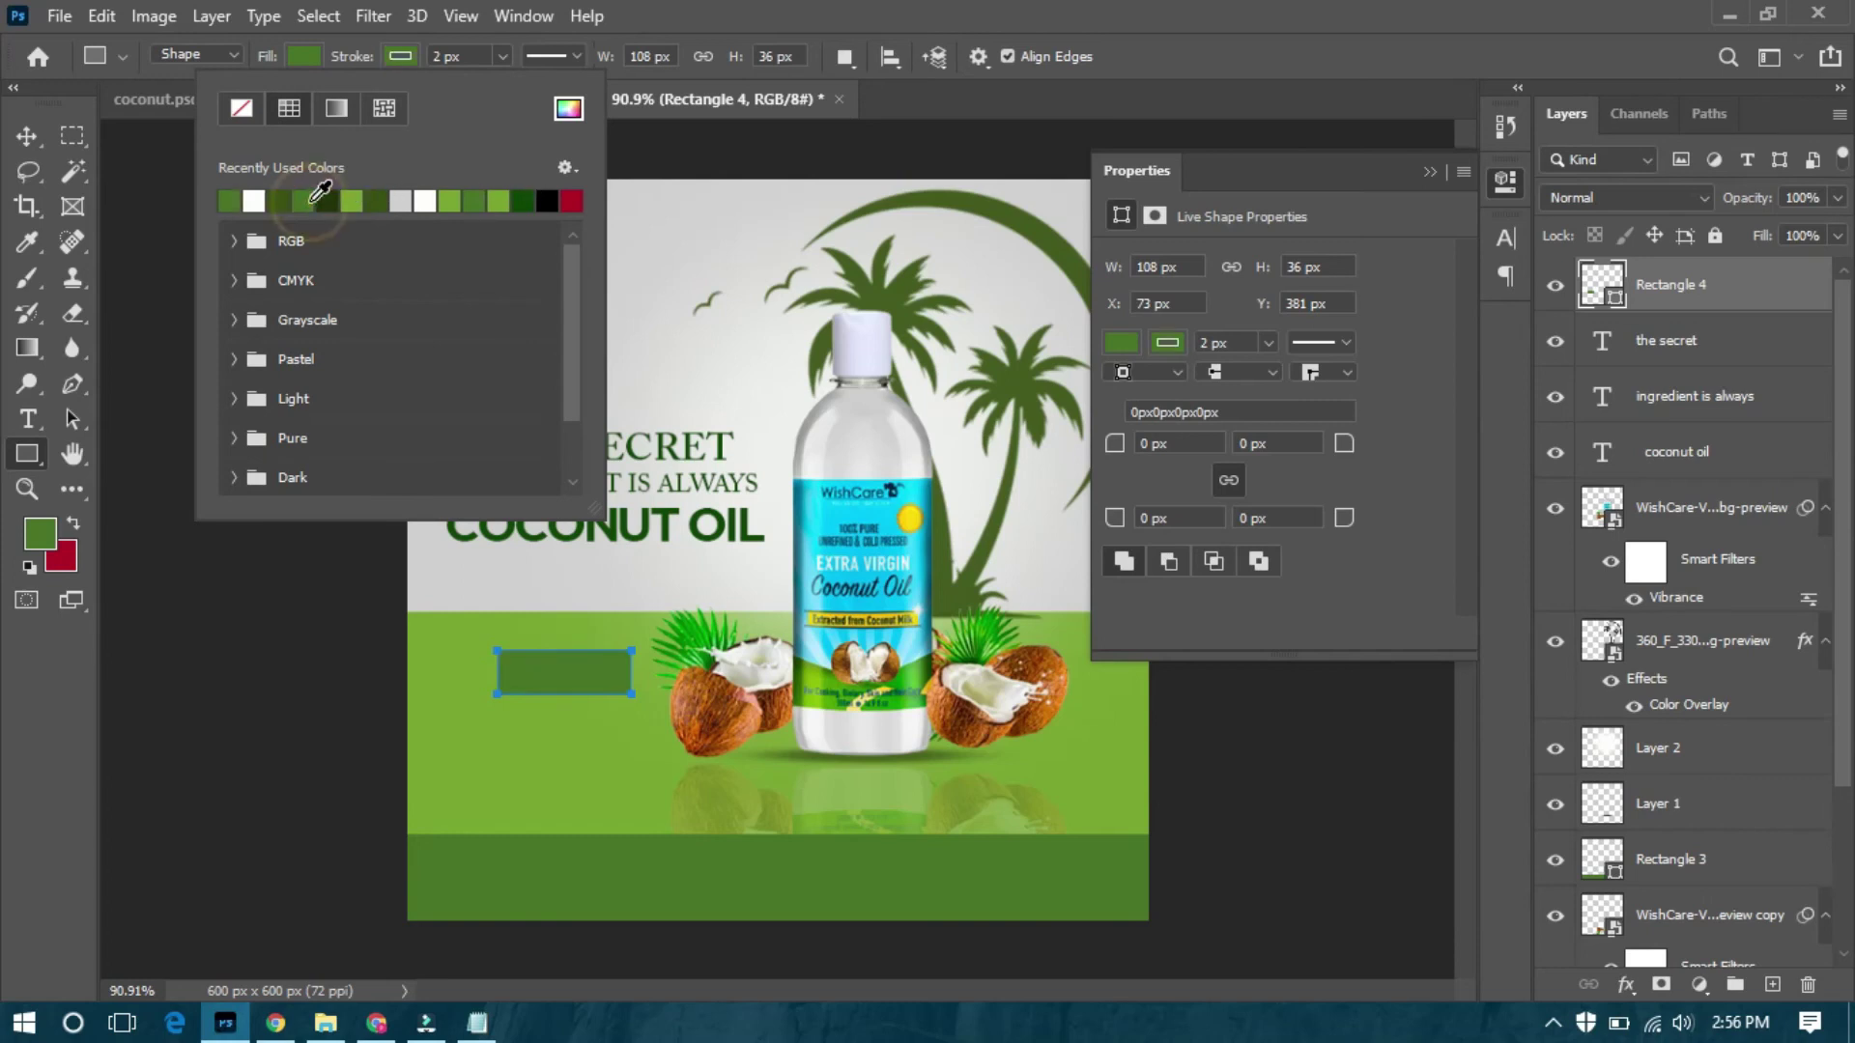
key("v")
left_click(276, 375)
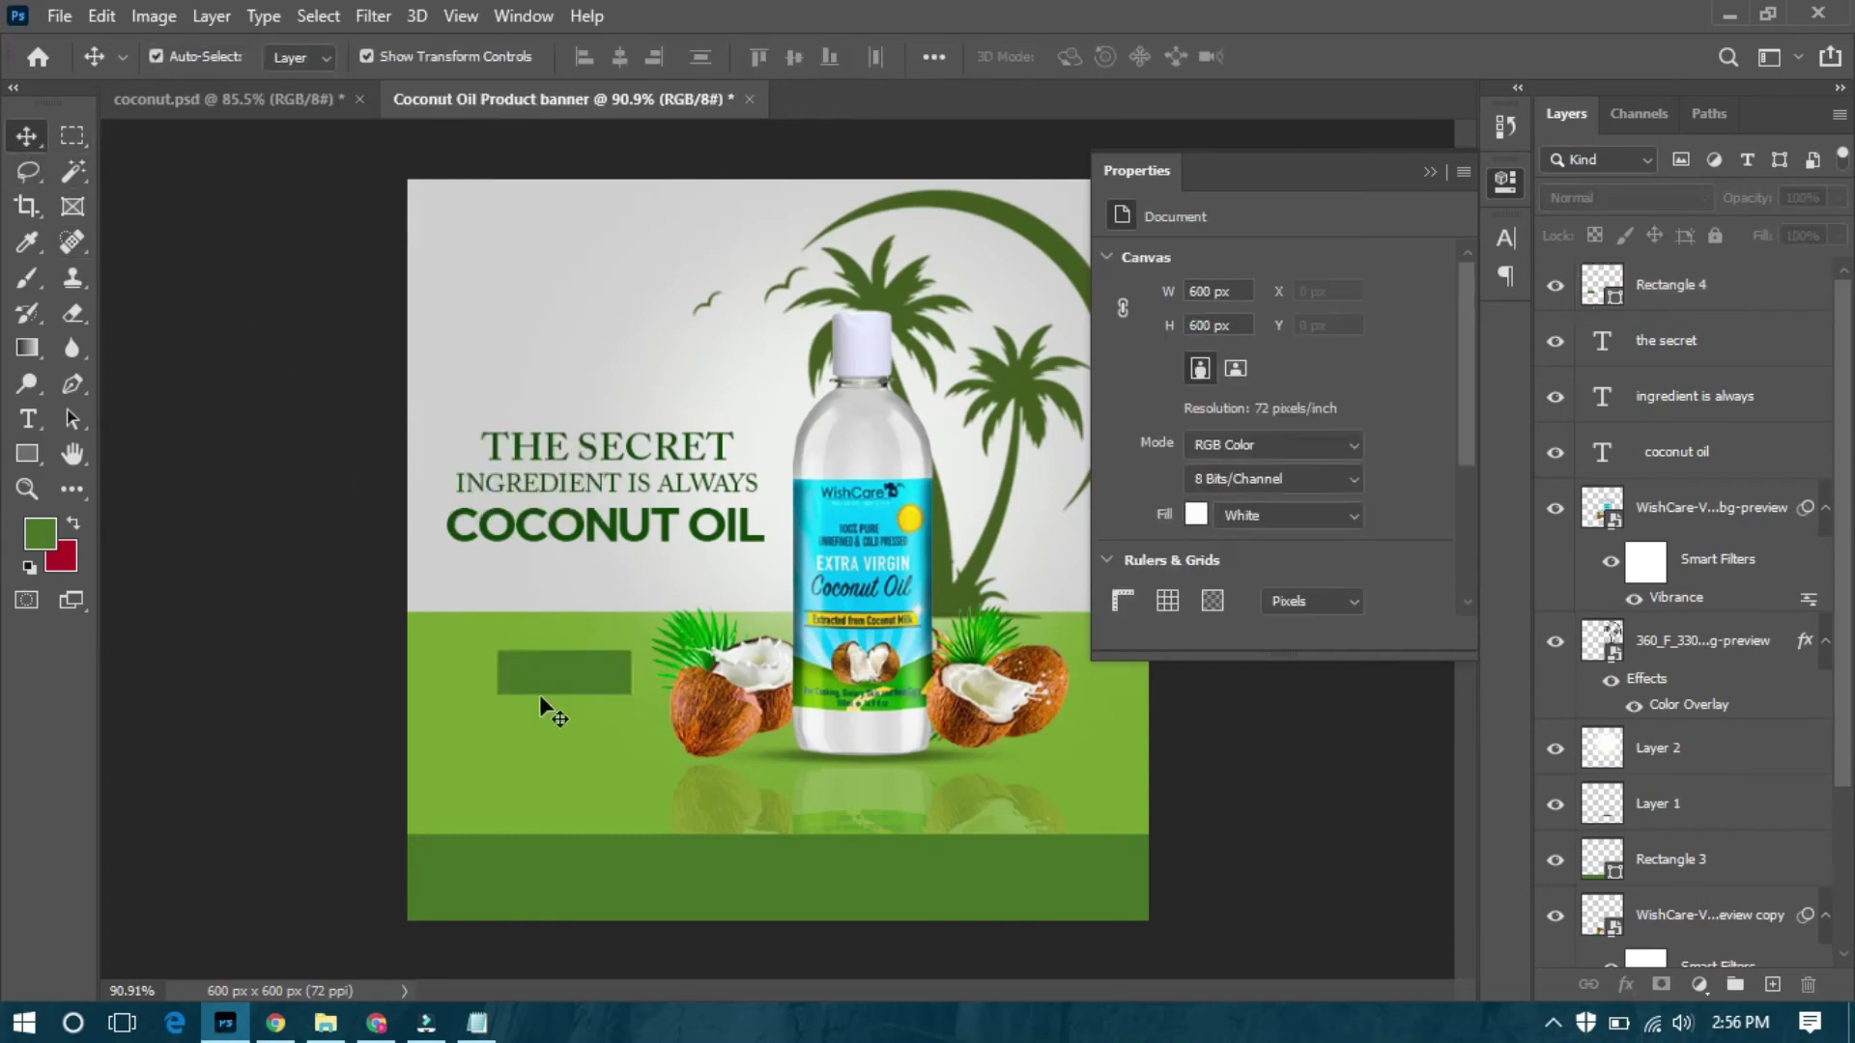
left_click(555, 693)
left_click(1626, 984)
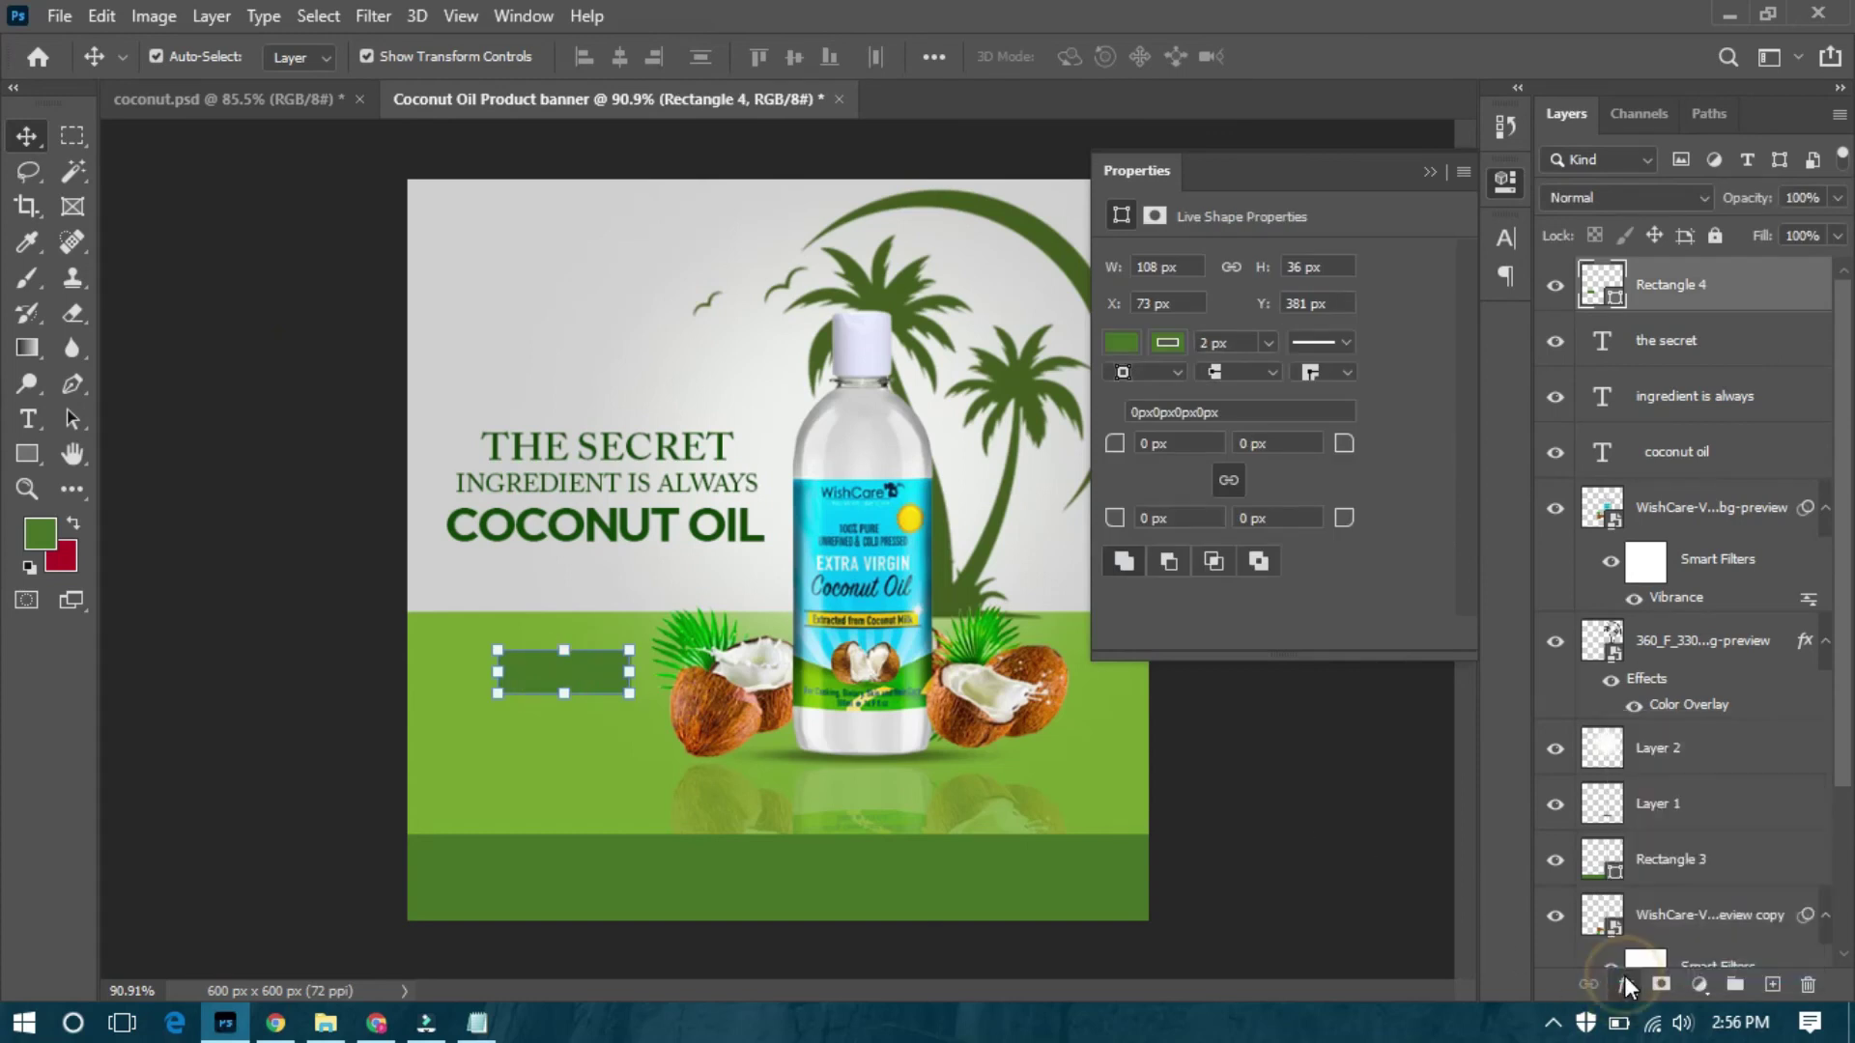
Apply a drop shadow at 14% opacity, 4 px distance and 7 px size.
mouse_move(1154, 624)
left_mouse_down()
mouse_move(1128, 624)
mouse_move(1131, 596)
left_mouse_up()
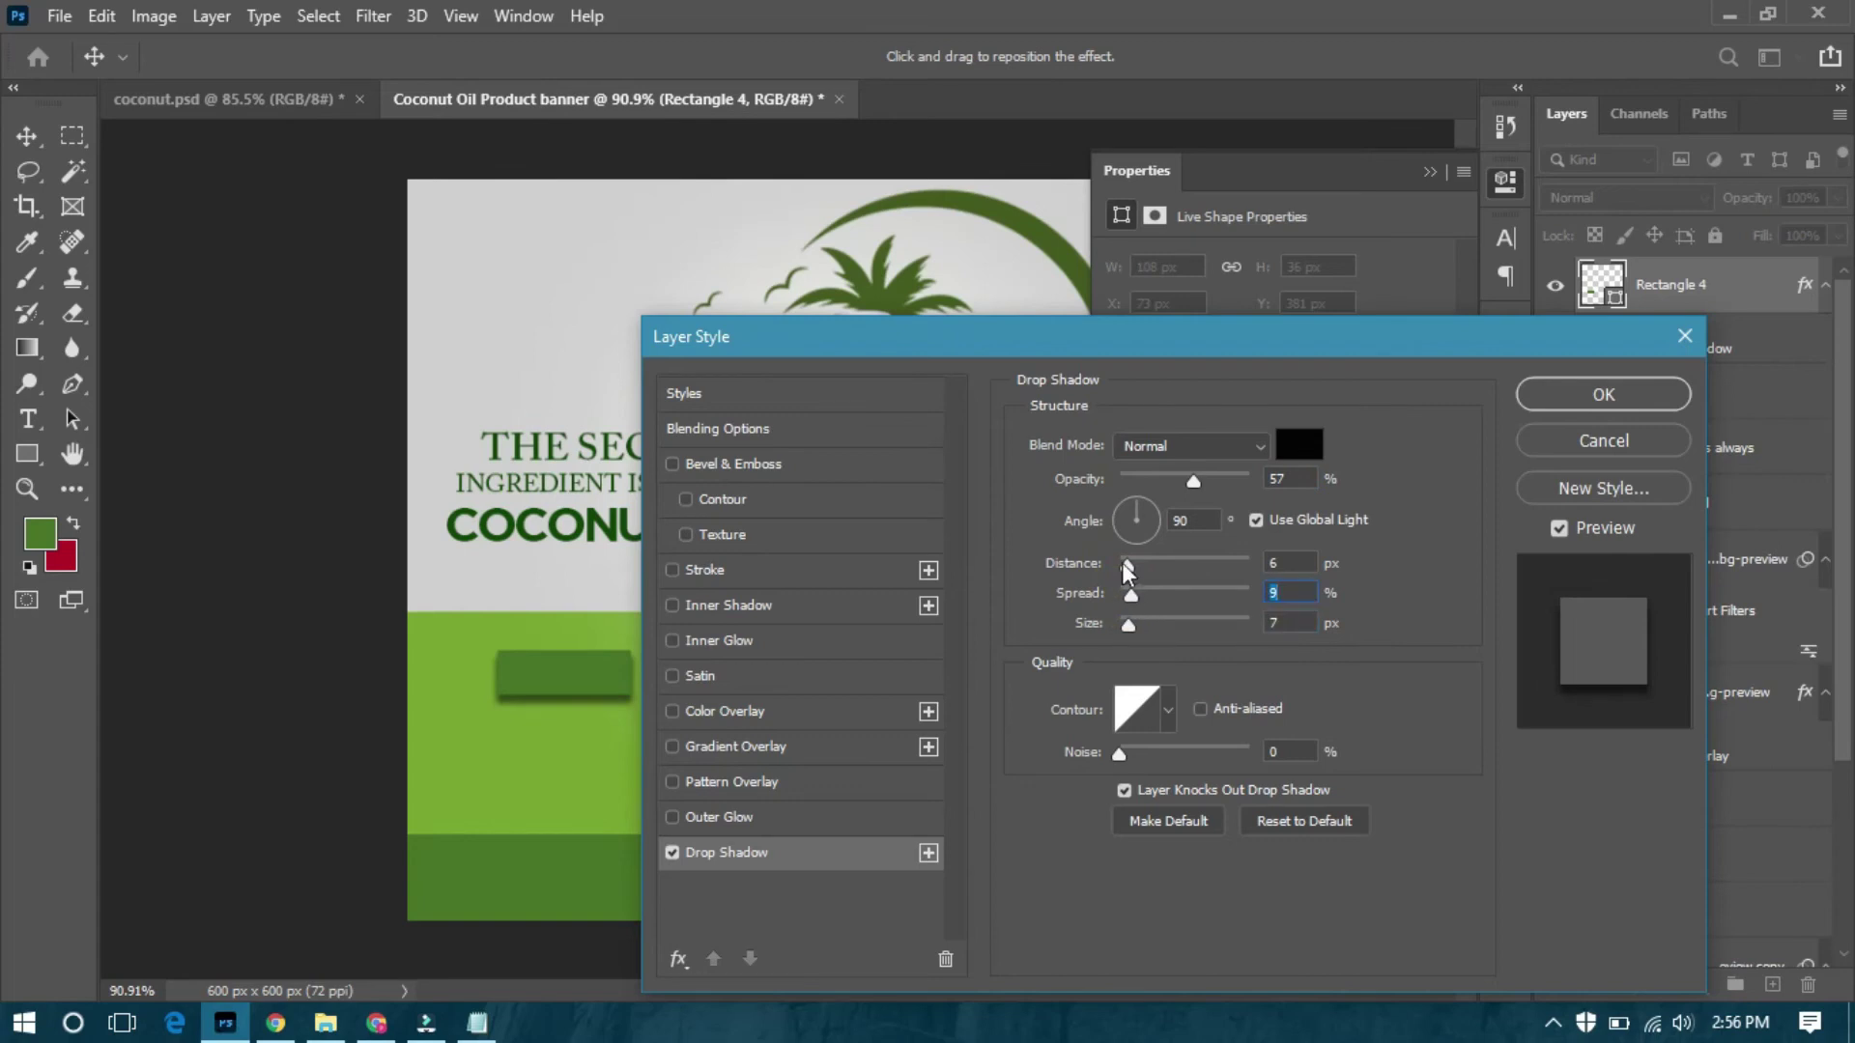
left_click_drag(1194, 479, 1135, 481)
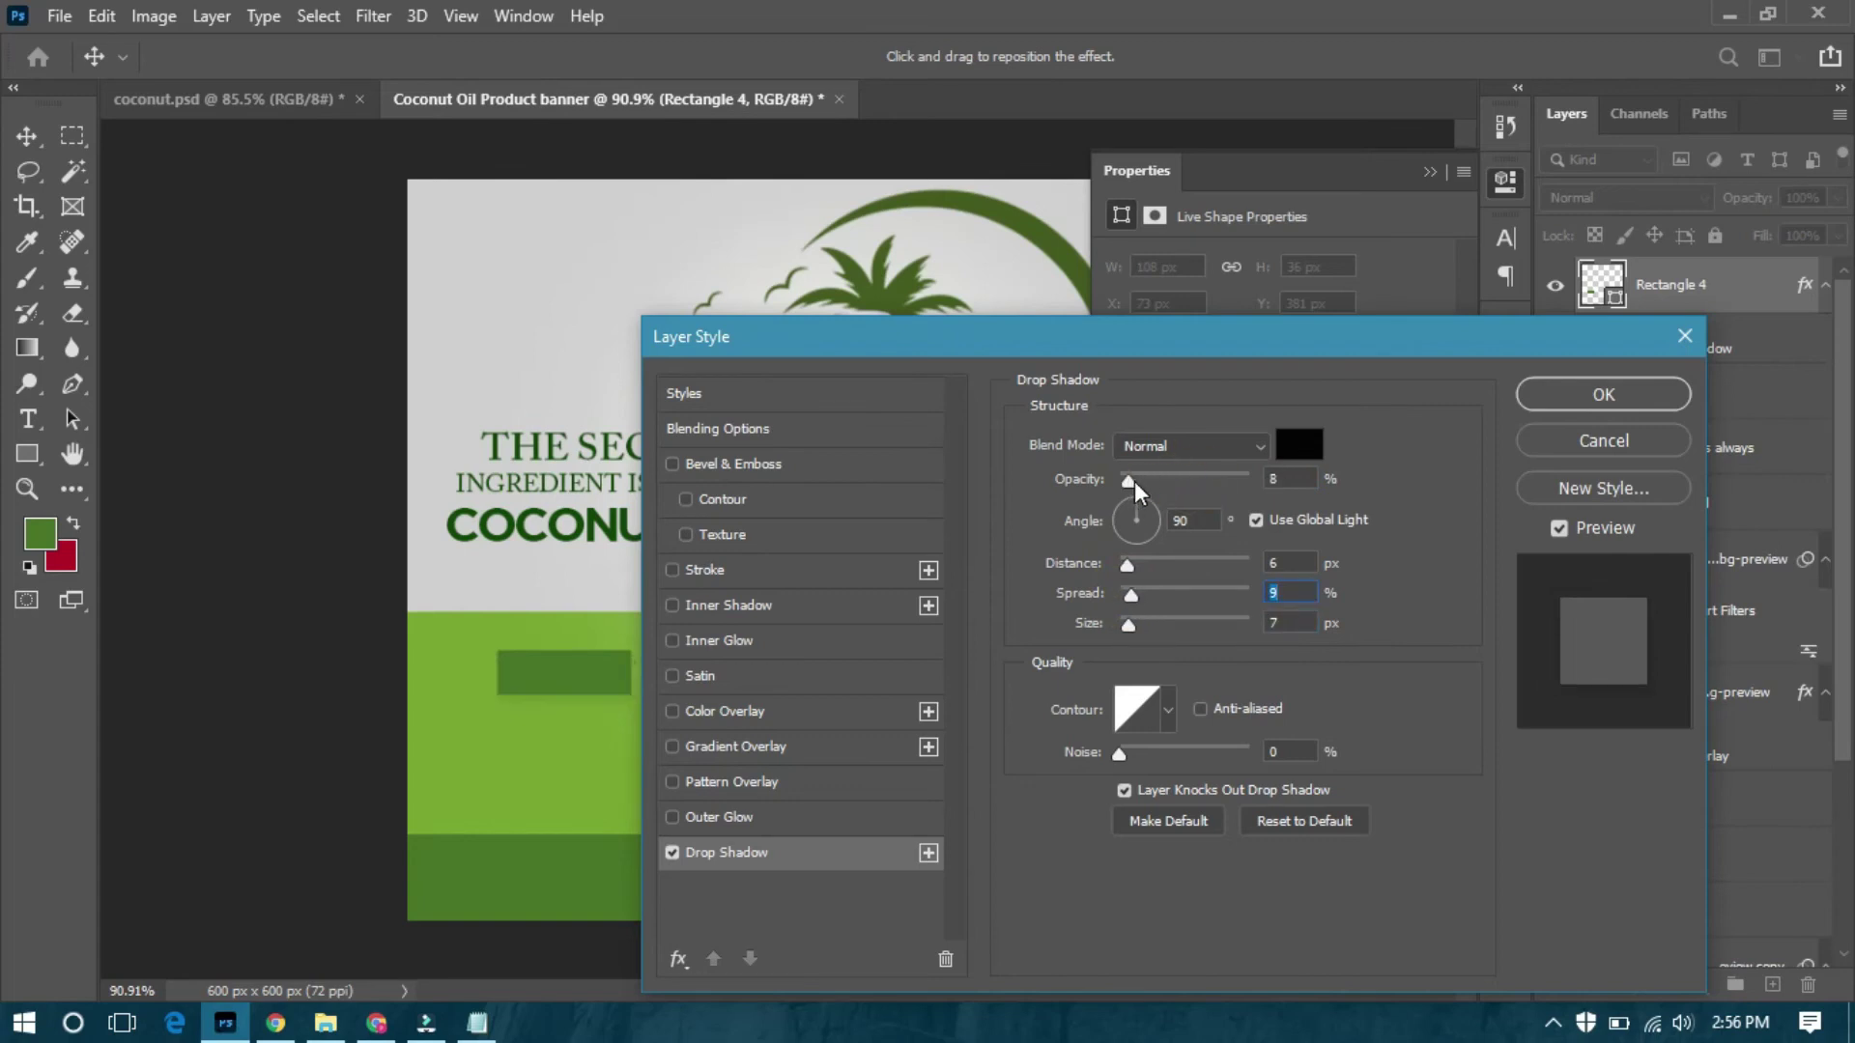
left_click(1110, 567)
left_click(1147, 595)
mouse_move(1128, 624)
left_mouse_down()
mouse_move(1124, 565)
mouse_move(1128, 625)
left_mouse_up()
left_click(1148, 504)
left_click(1150, 513)
left_click(1573, 396)
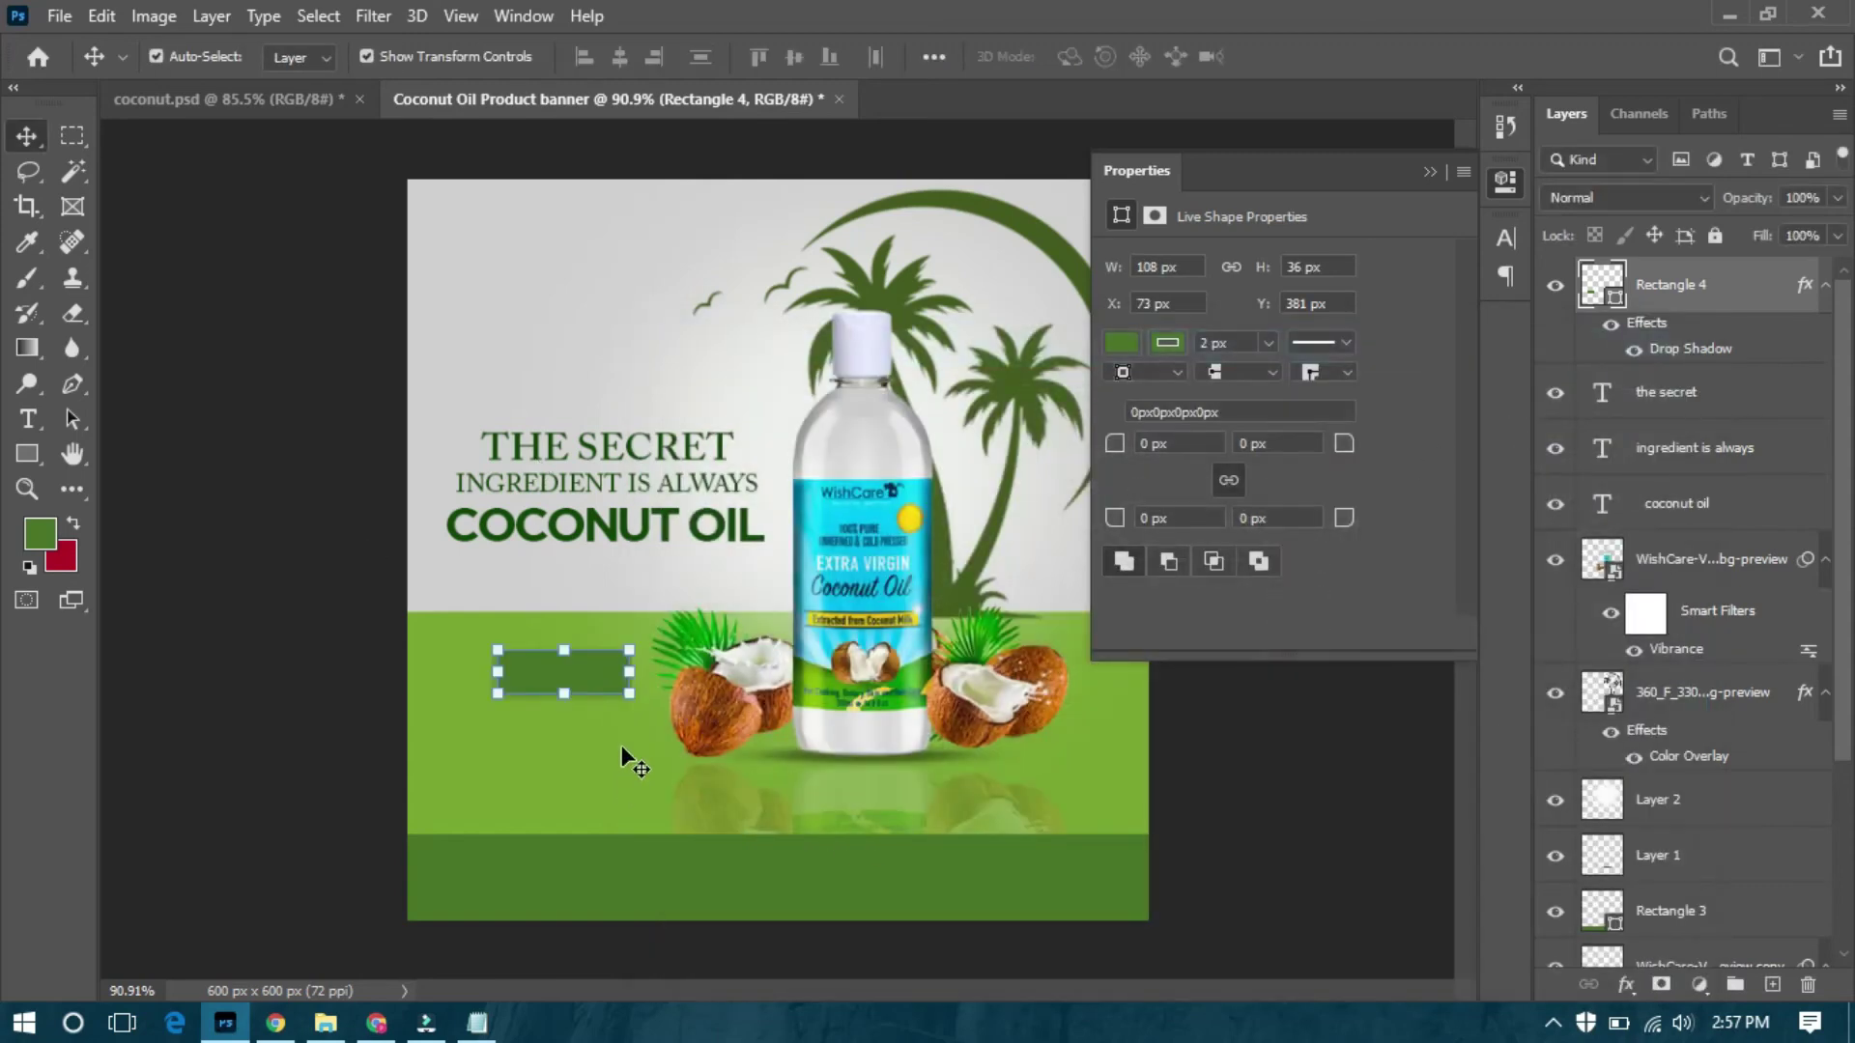
left_click(1428, 171)
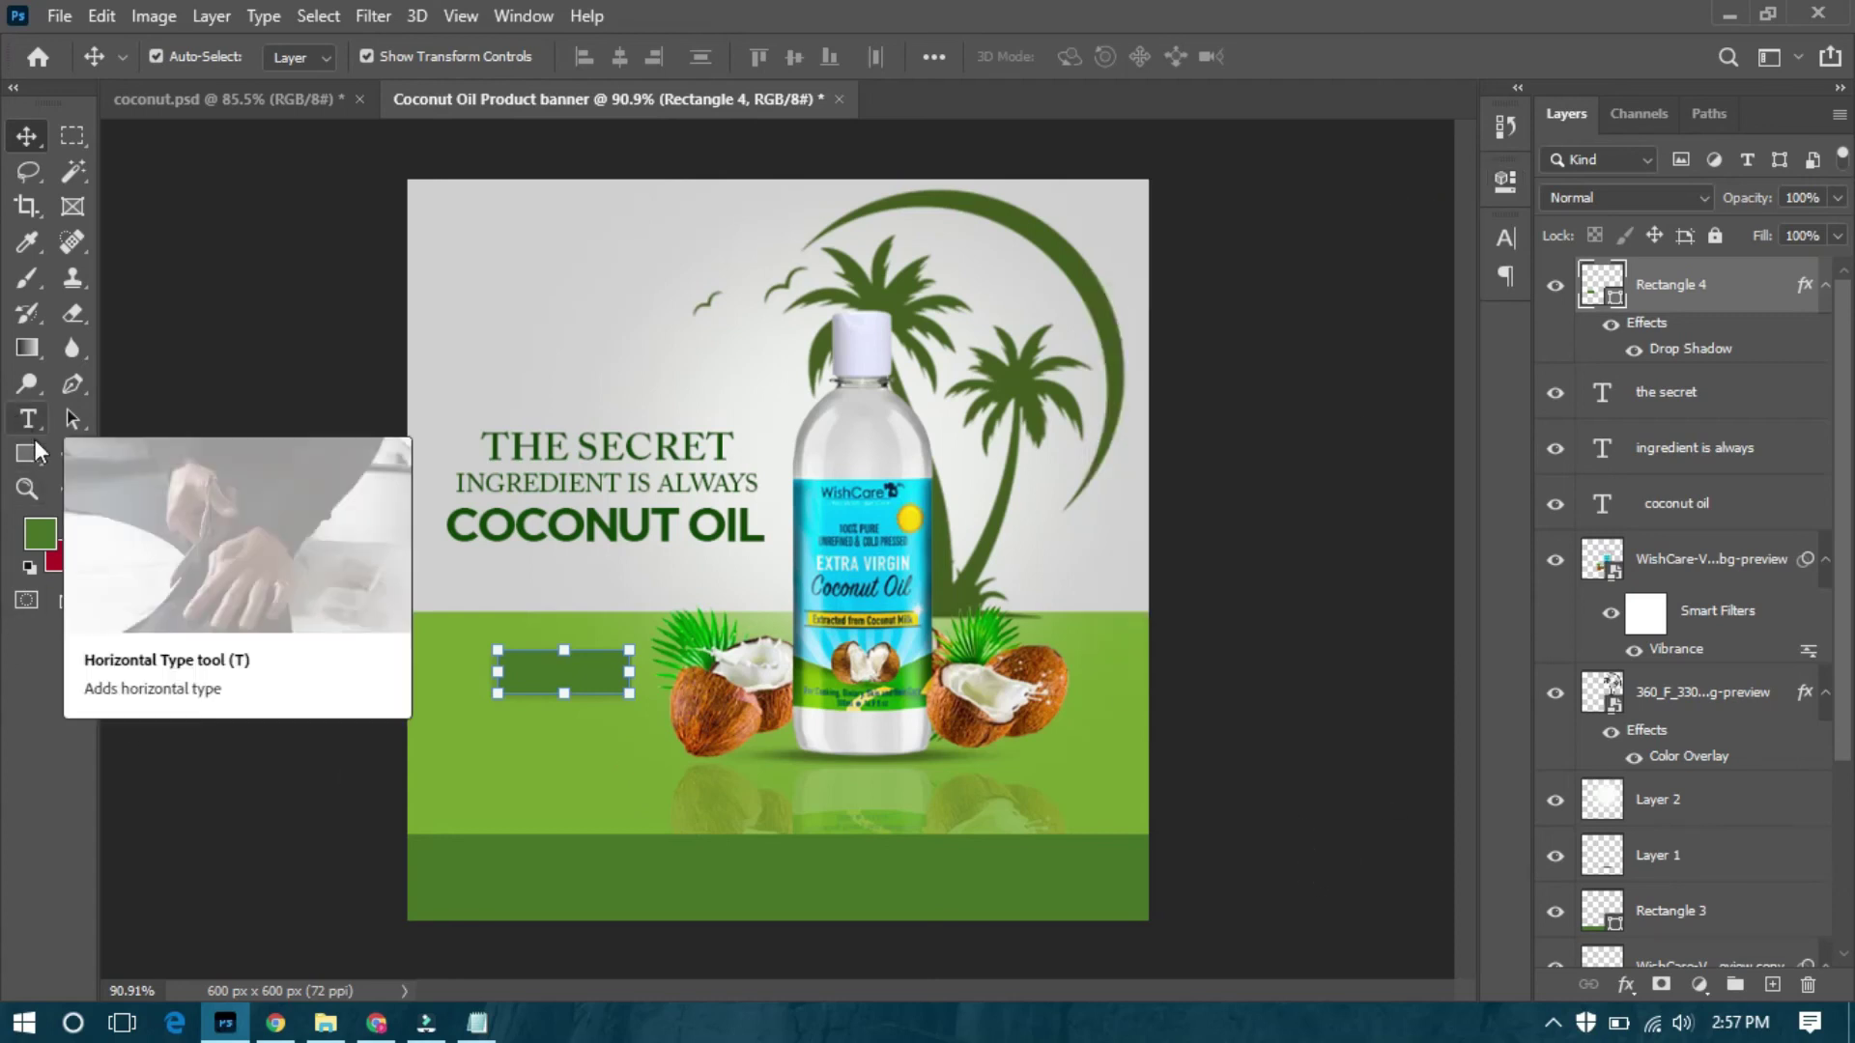
Add 'ORDER NOw' text with All Caps off and move it onto the green button.
left_click(28, 419)
left_click(479, 314)
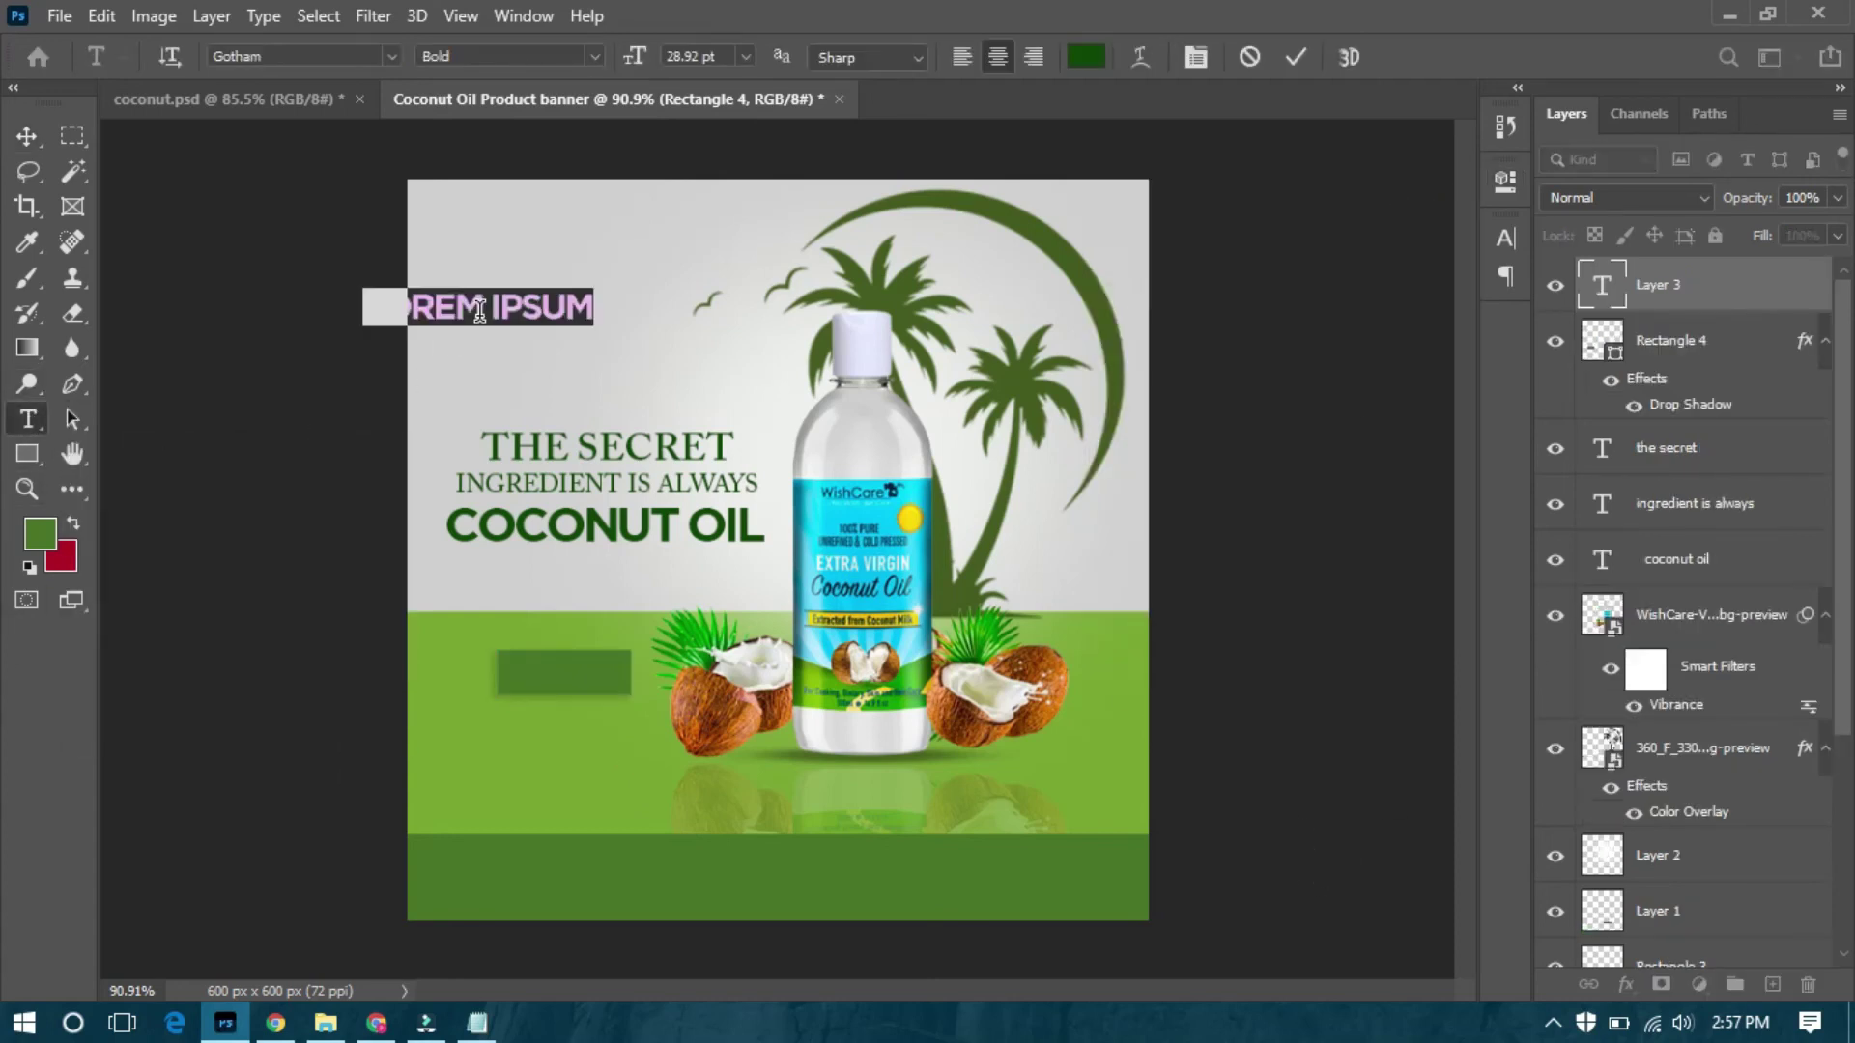
type("ORDER NOw")
key("ctrl+Return")
key("ctrl+t")
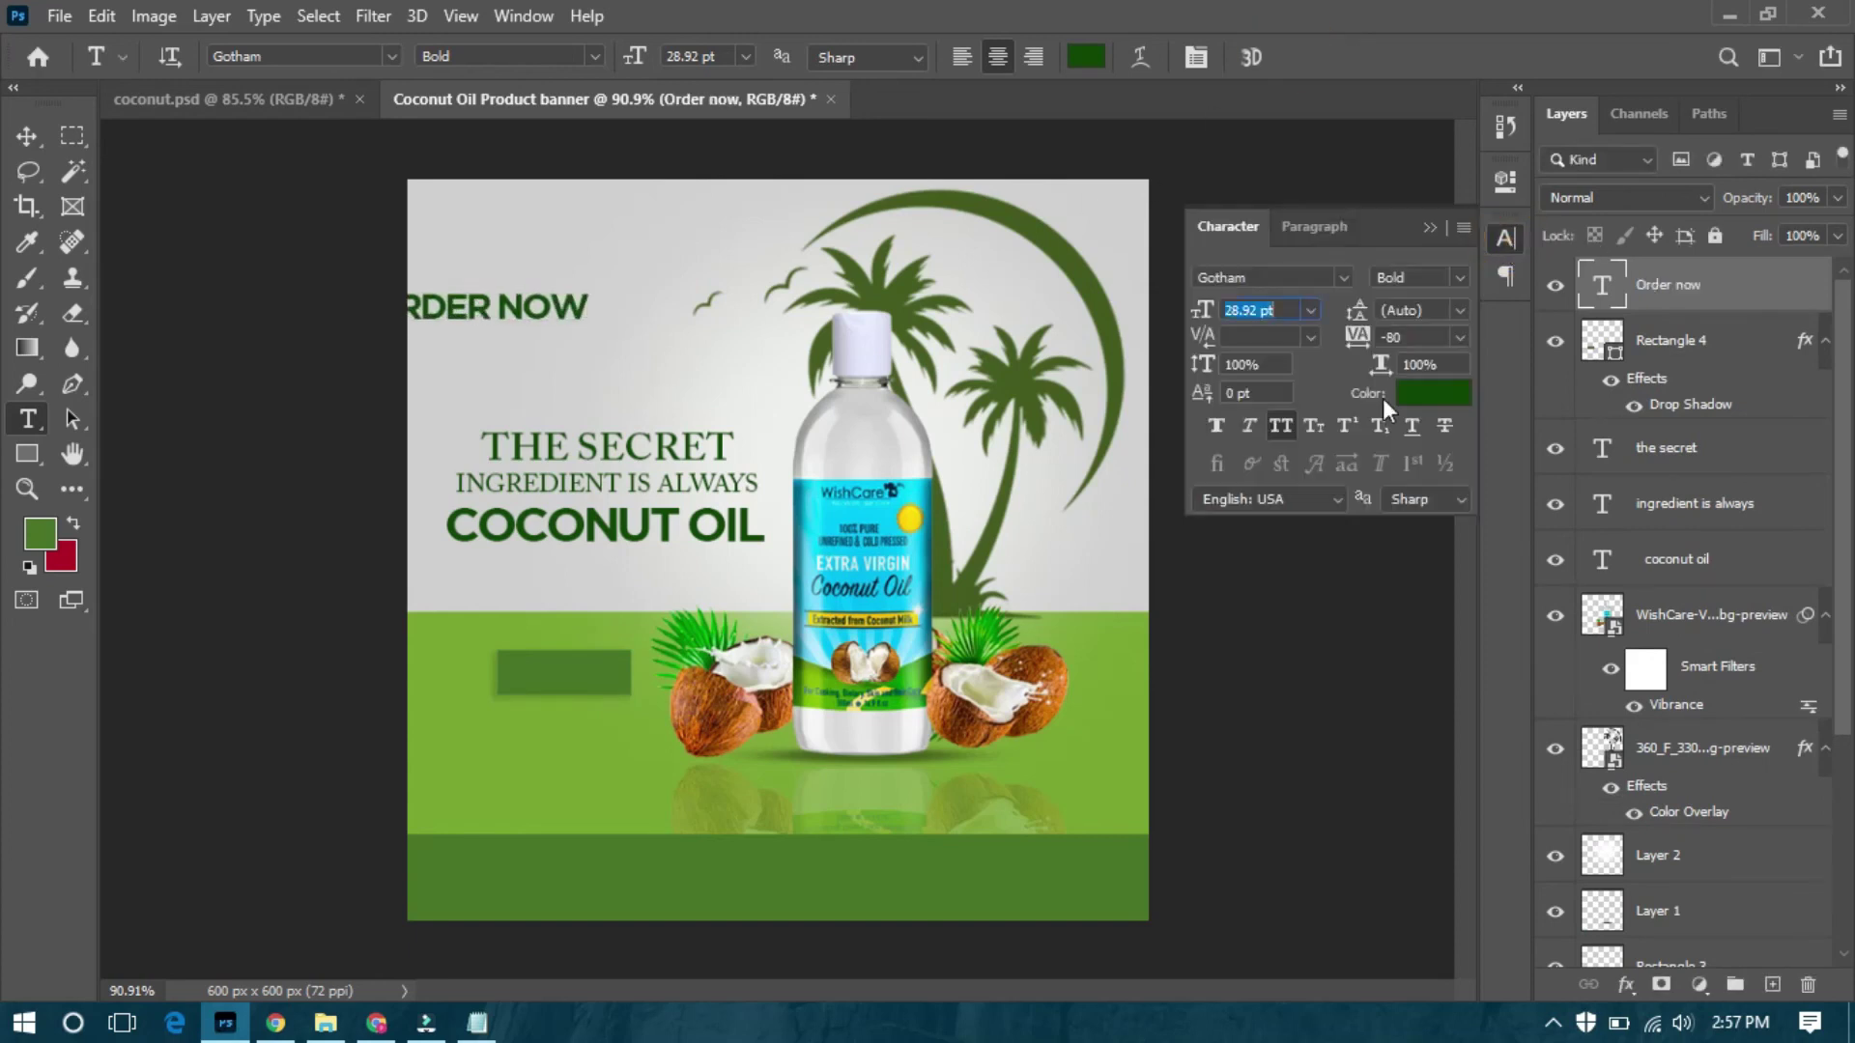
key("ctrl+shift+k")
left_click(27, 135)
left_click_drag(471, 312, 565, 672)
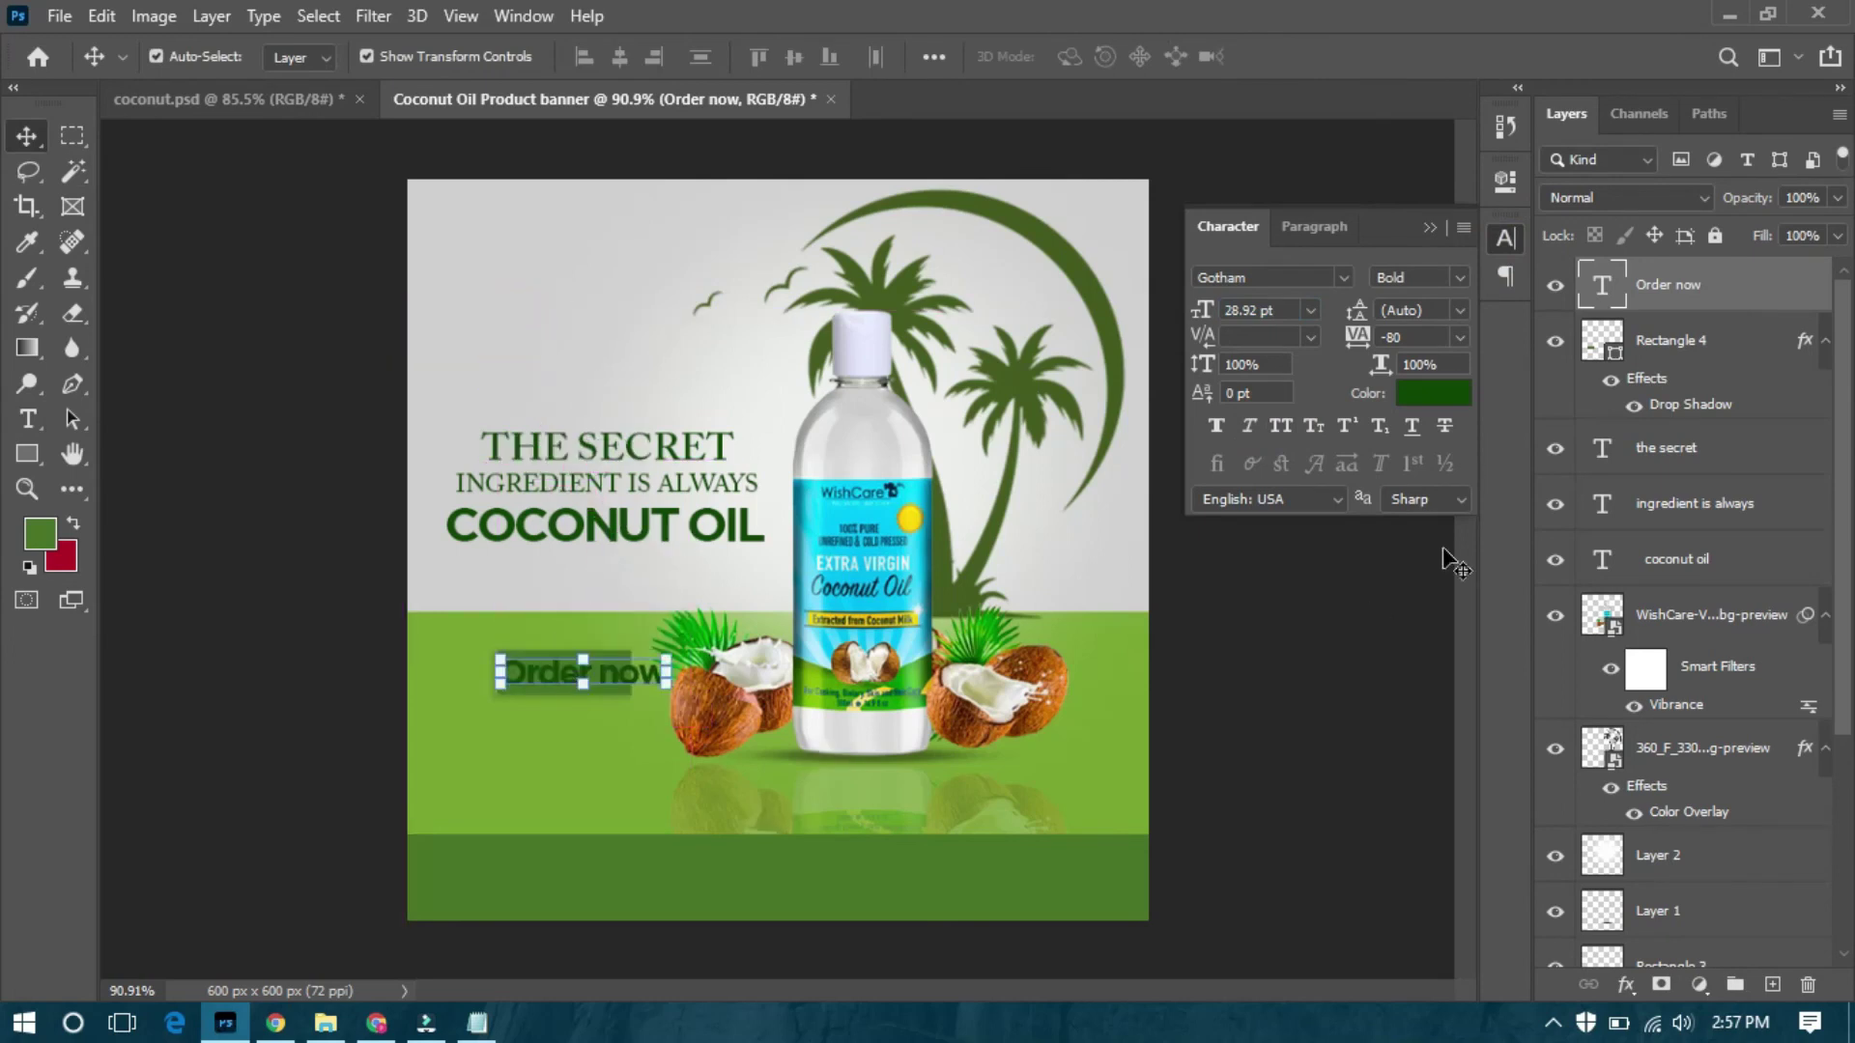
Switch the label to Light weight and correct the wording to 'Order Now'.
left_click(1458, 278)
left_click(1447, 299)
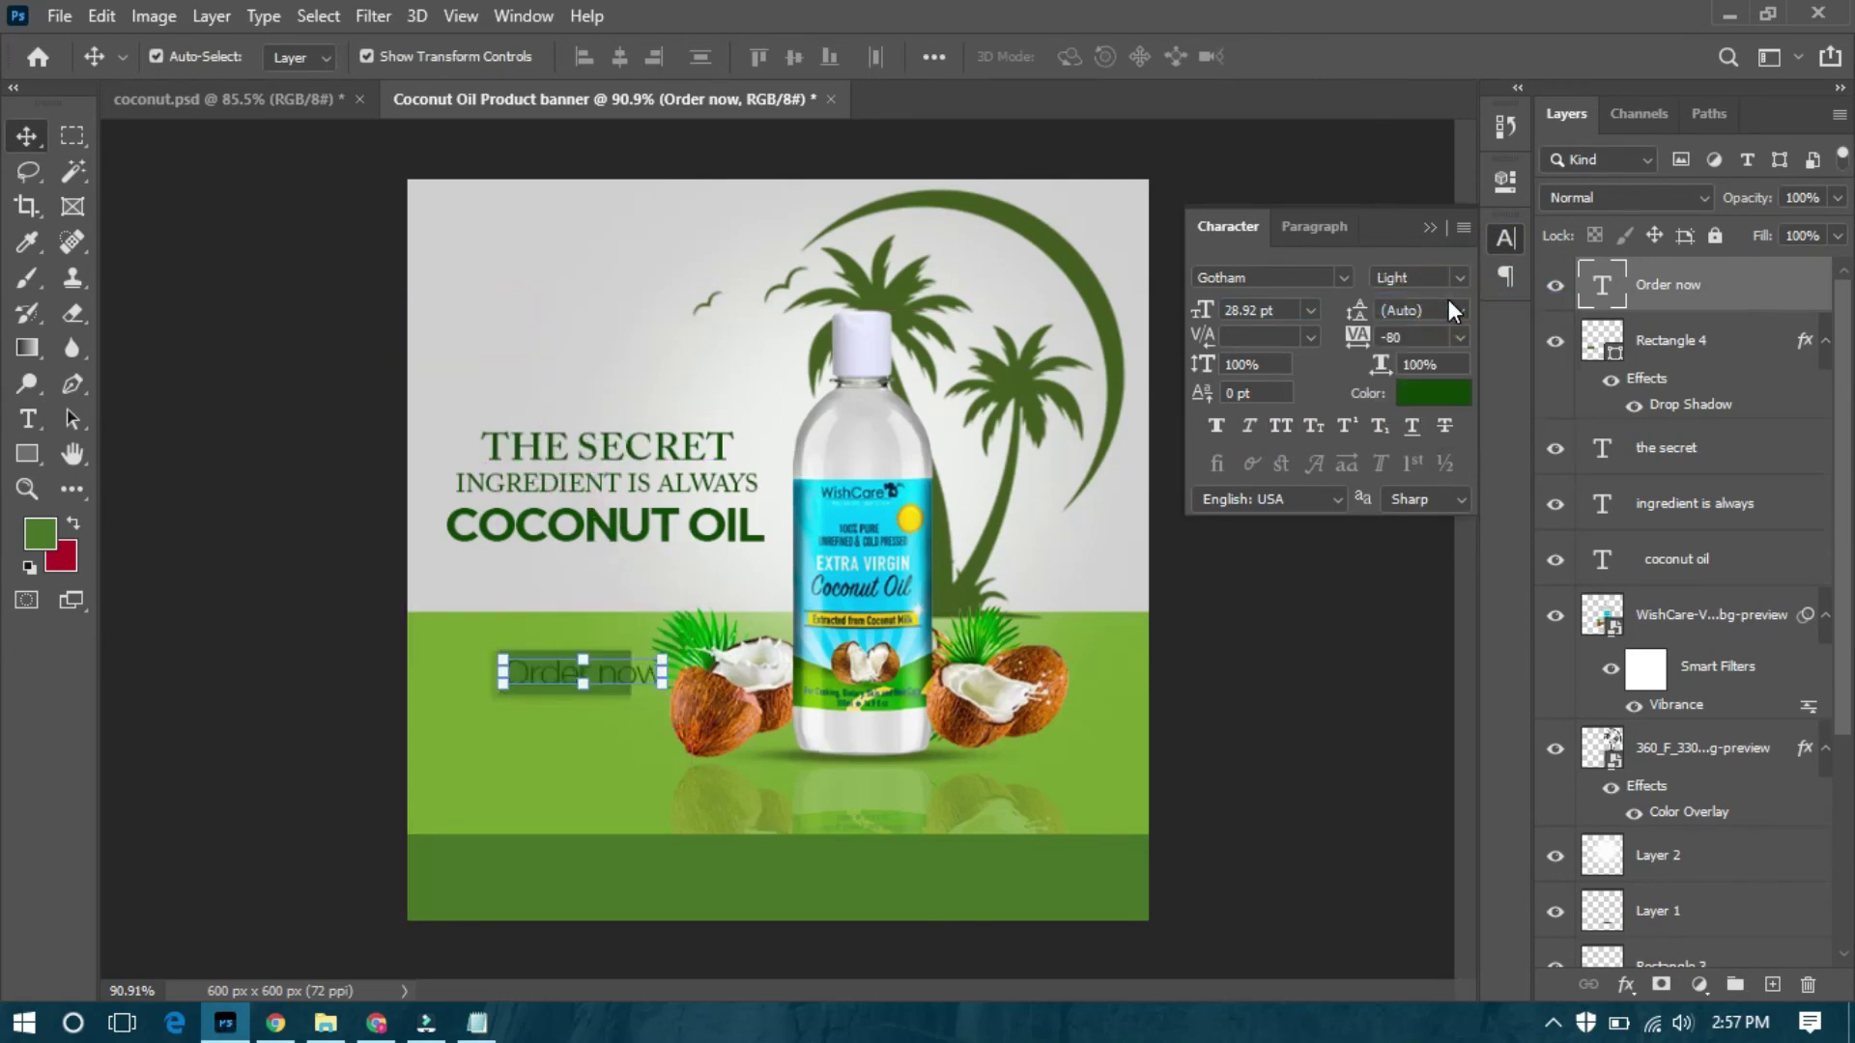
left_click_drag(1204, 311, 1200, 313)
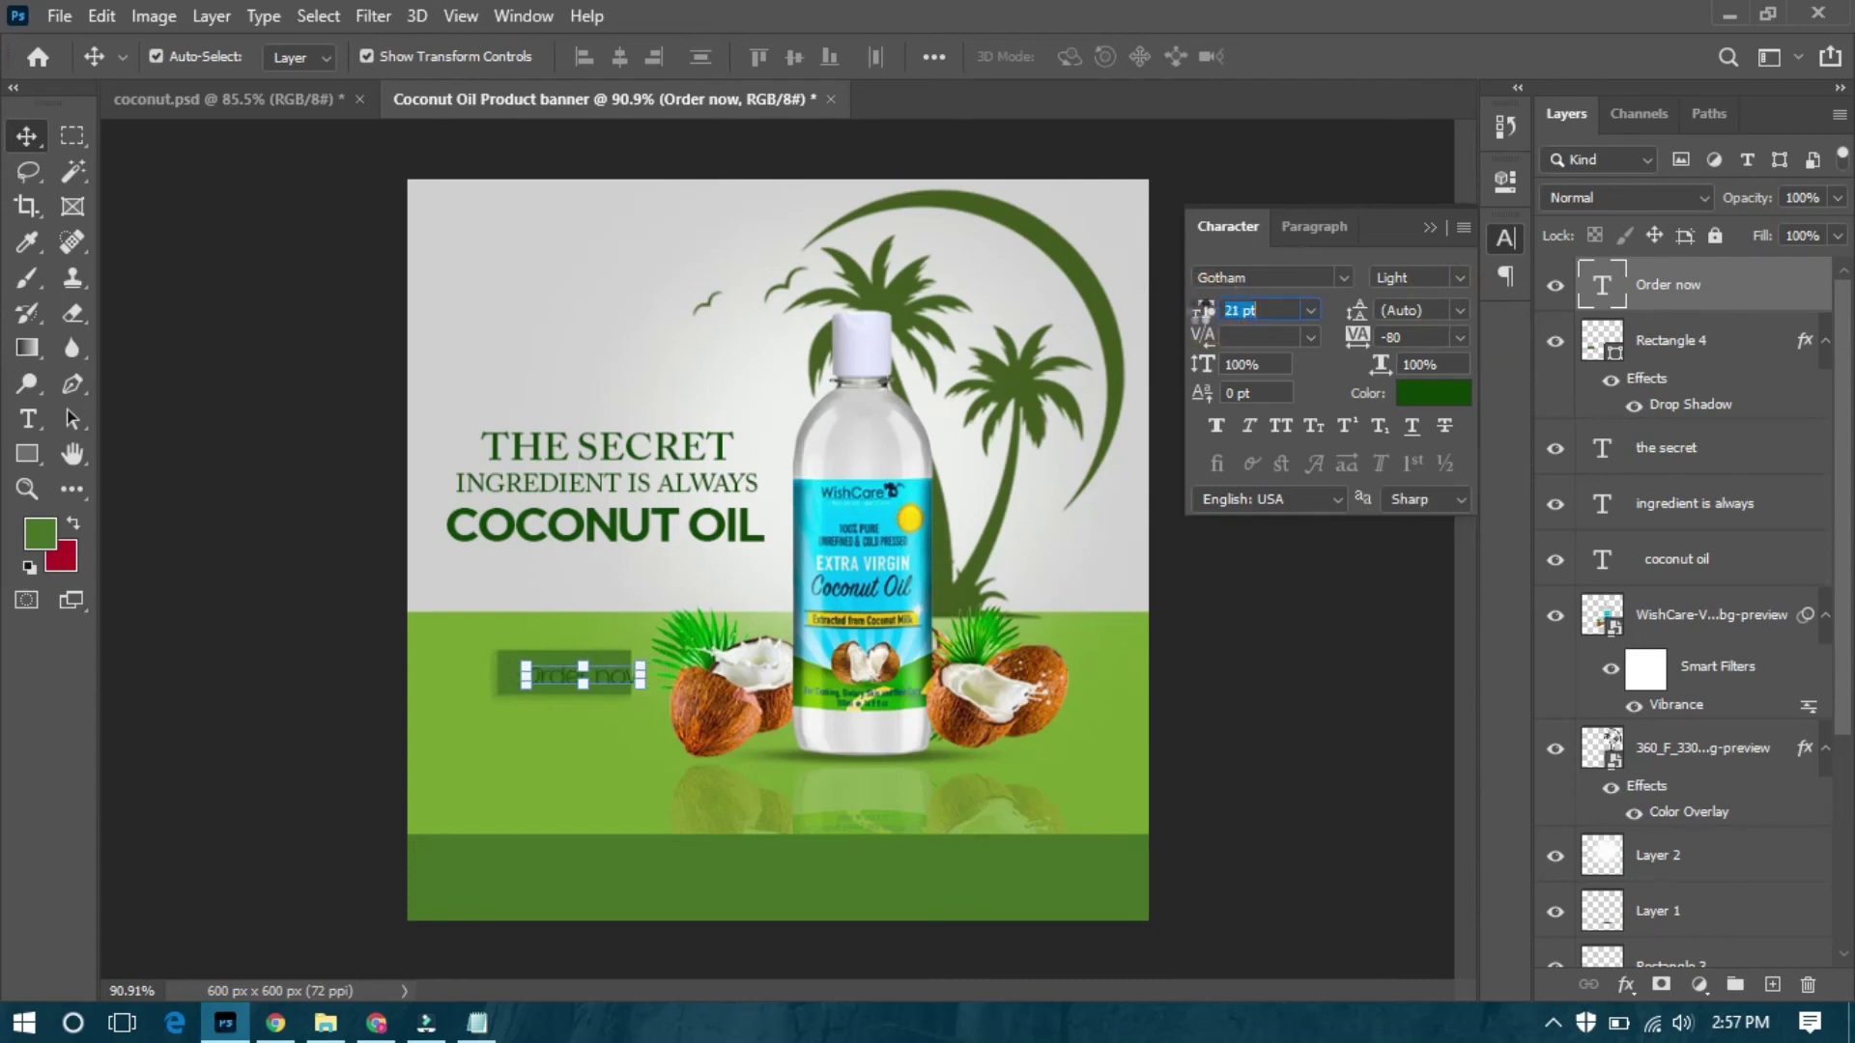
type("0")
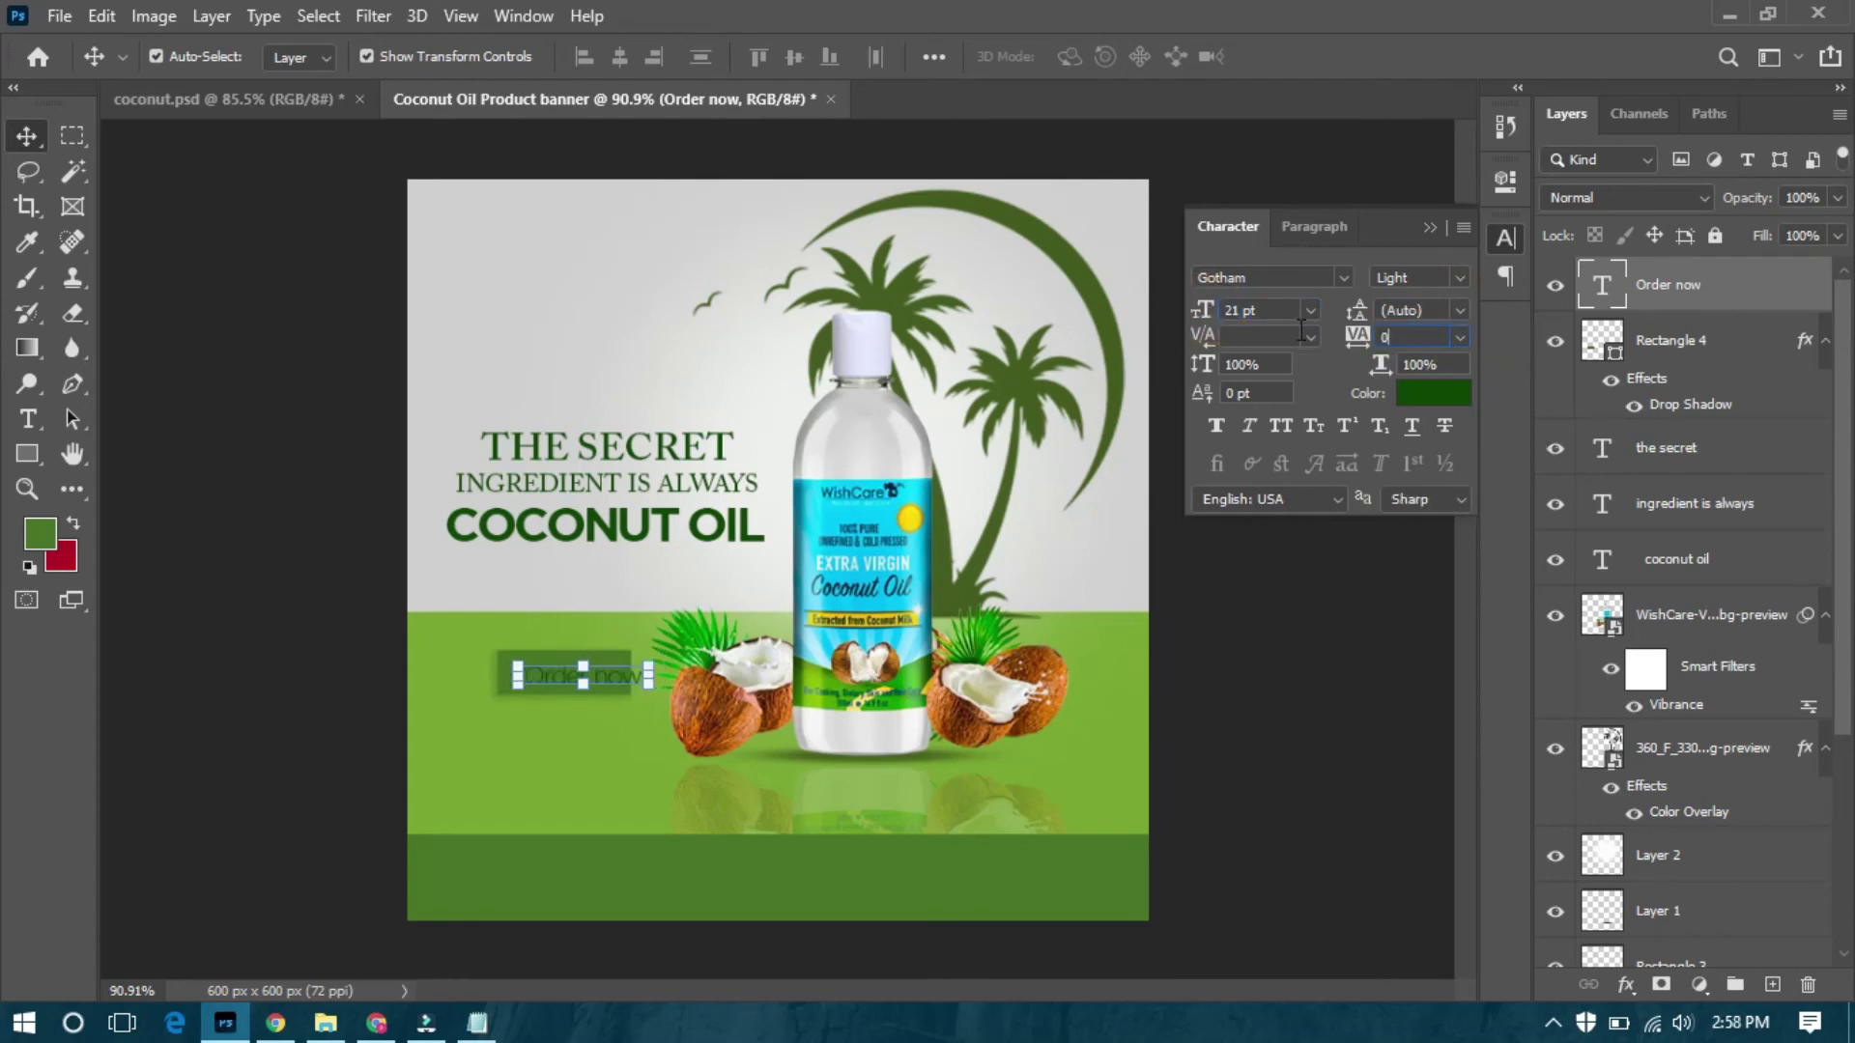
double_click(618, 678)
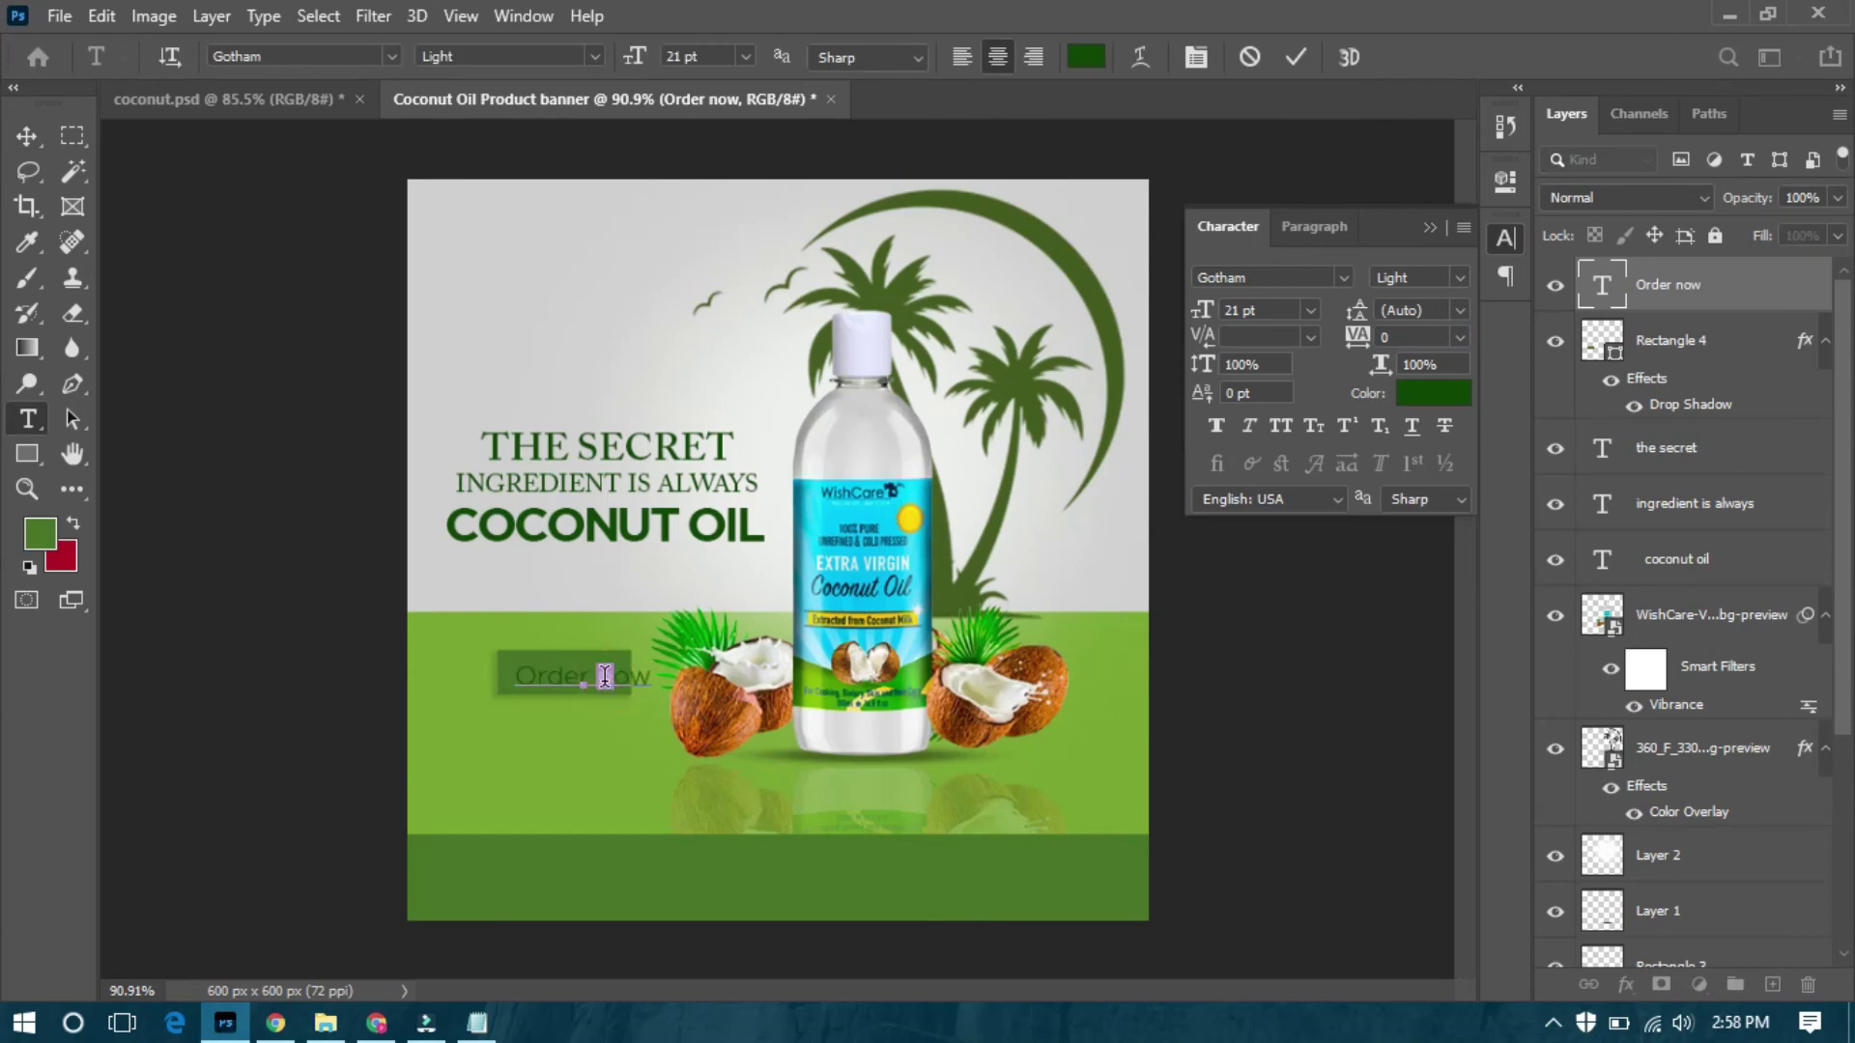
type("N")
key("ctrl+Return")
key("v")
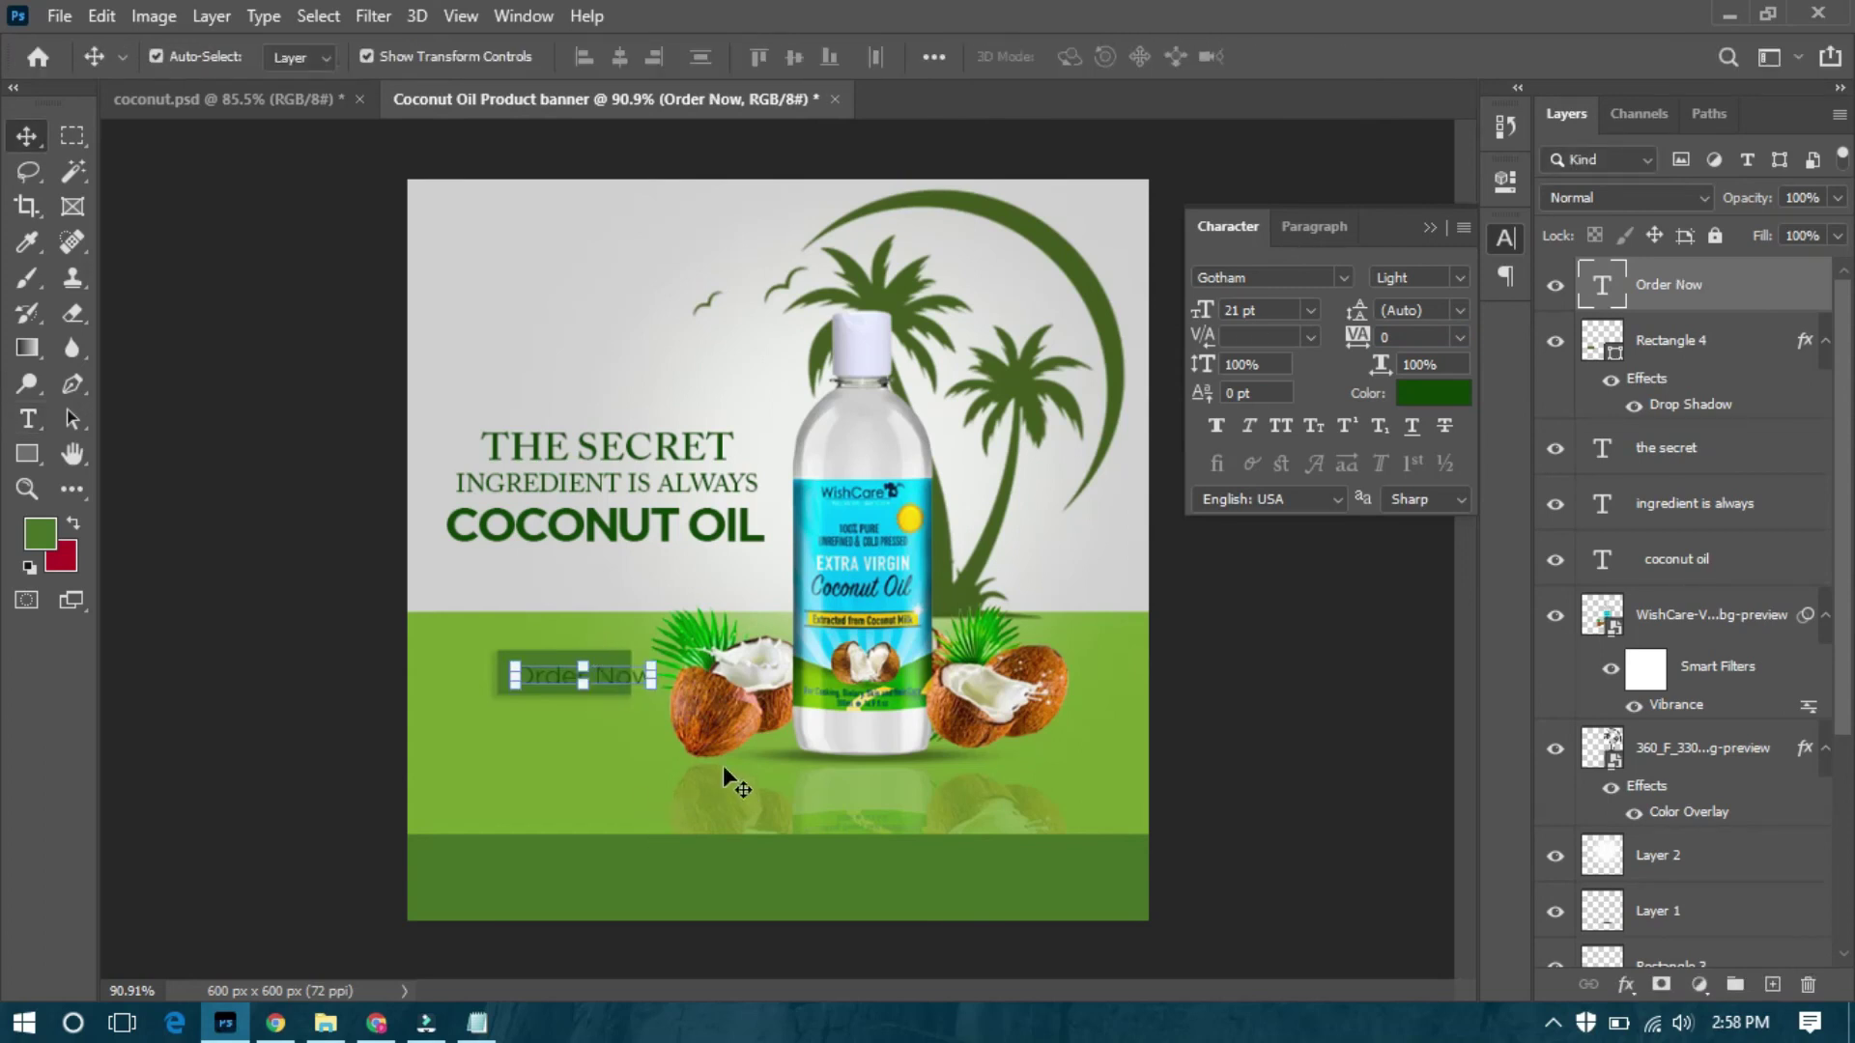
Colour the label light grey at 15 pt and centre it inside the button.
left_click(1423, 393)
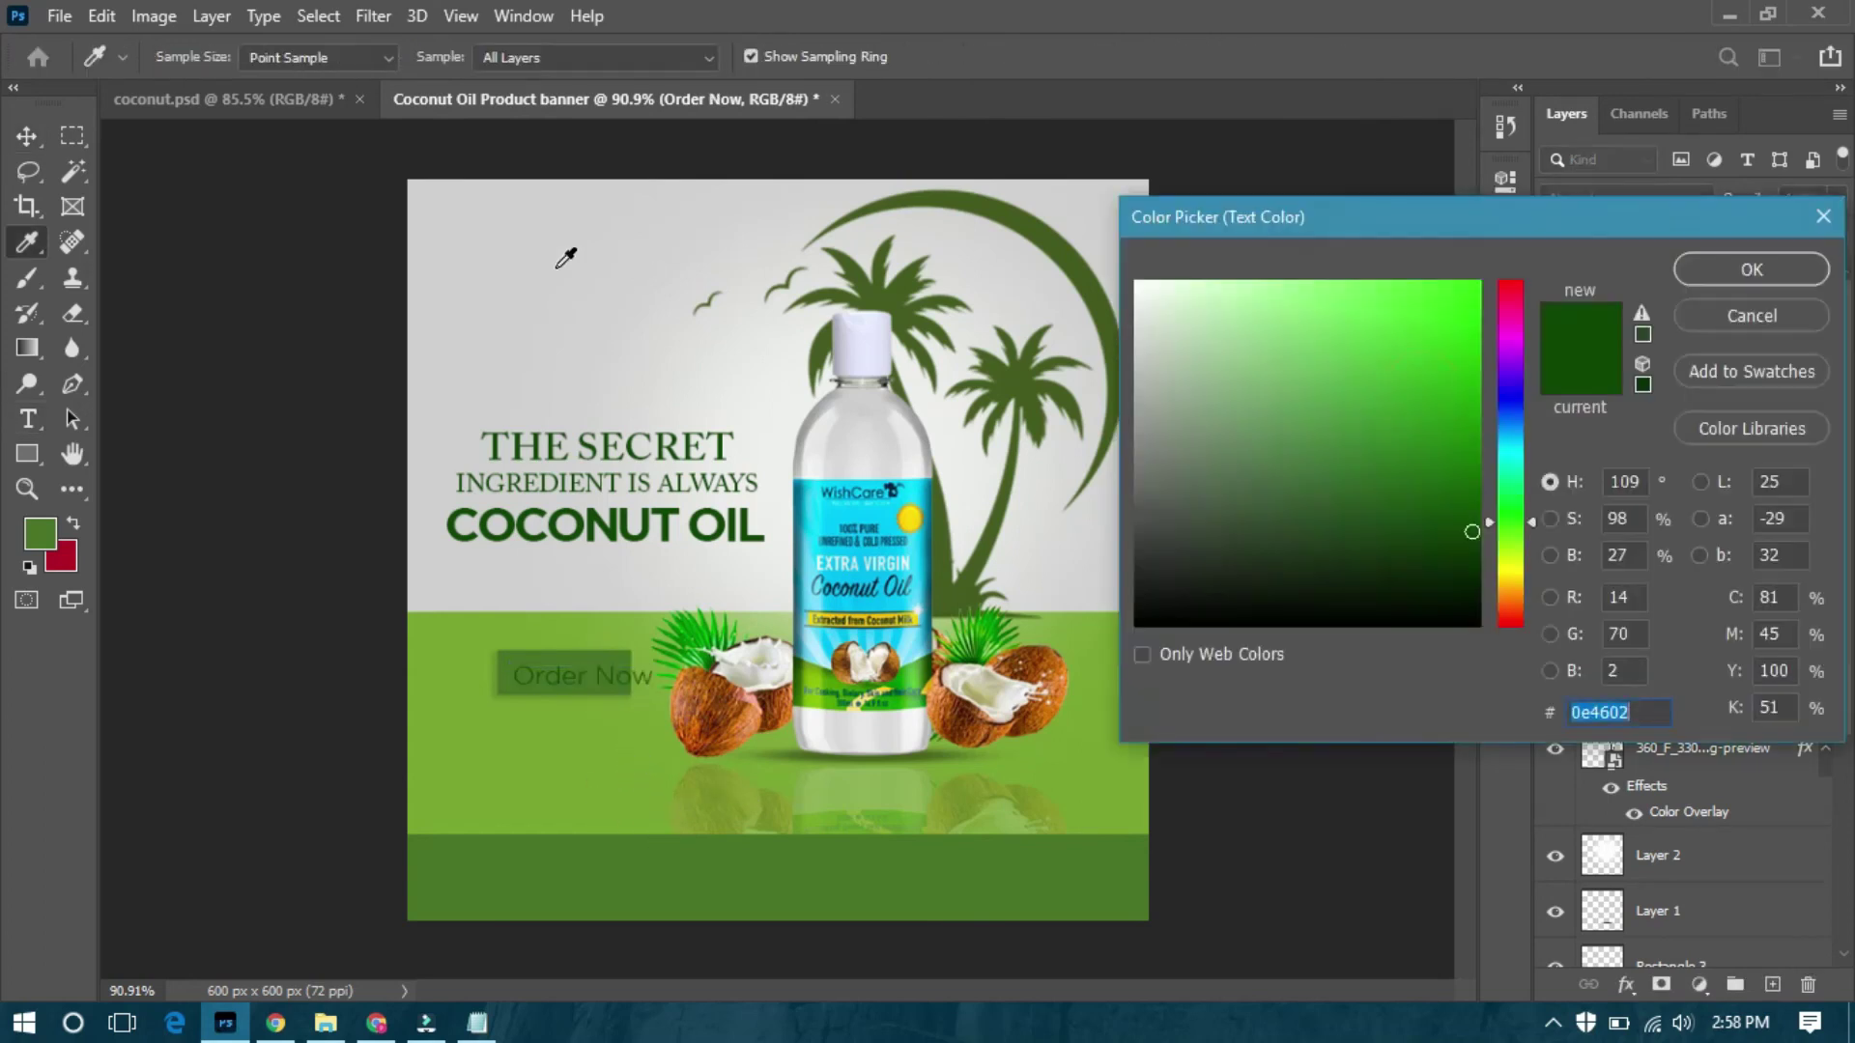
left_click(1145, 207)
left_click(1751, 264)
left_click(1260, 310)
type("15")
key("Return")
left_click_drag(612, 680, 590, 673)
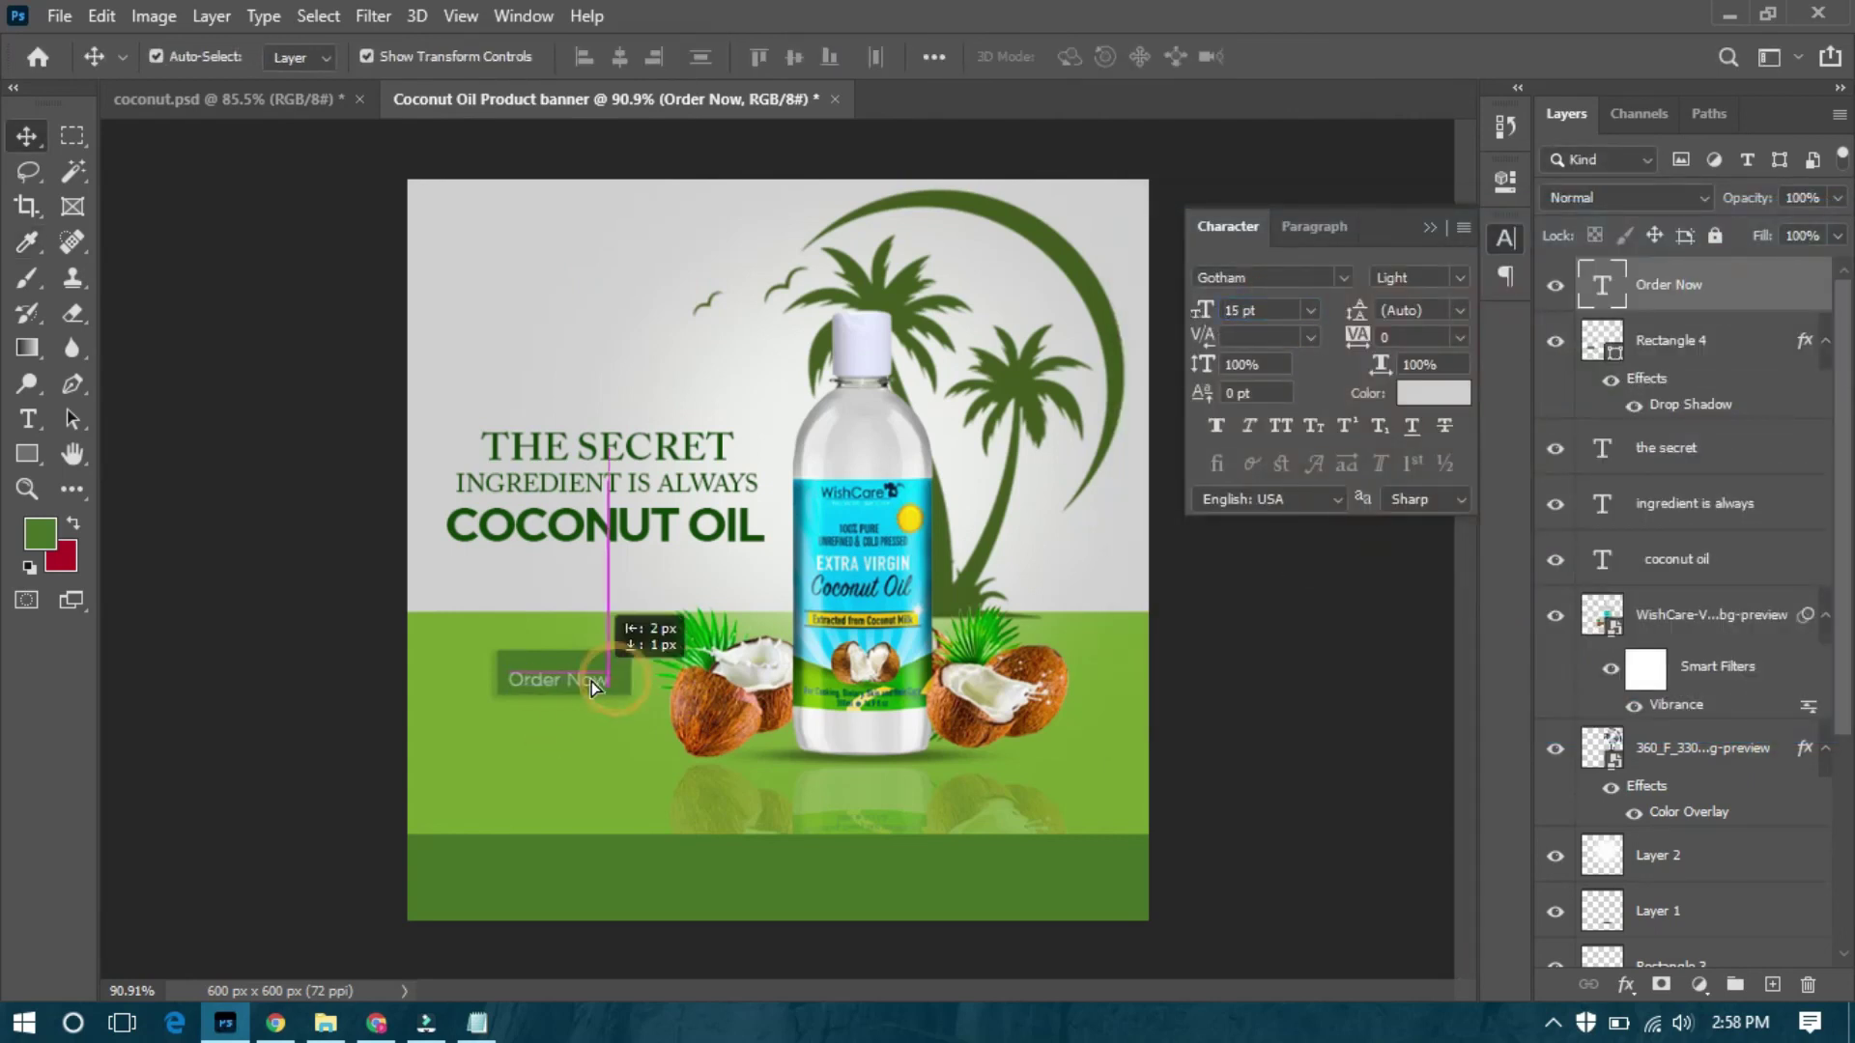
Set the label to Gotham Book 17 pt and nudge it into place within the button.
left_click(1460, 278)
left_click(1443, 343)
left_click(1265, 310)
type("17")
key("Return")
key("Right")
key("Right")
key("Down")
key("Right")
key("Down")
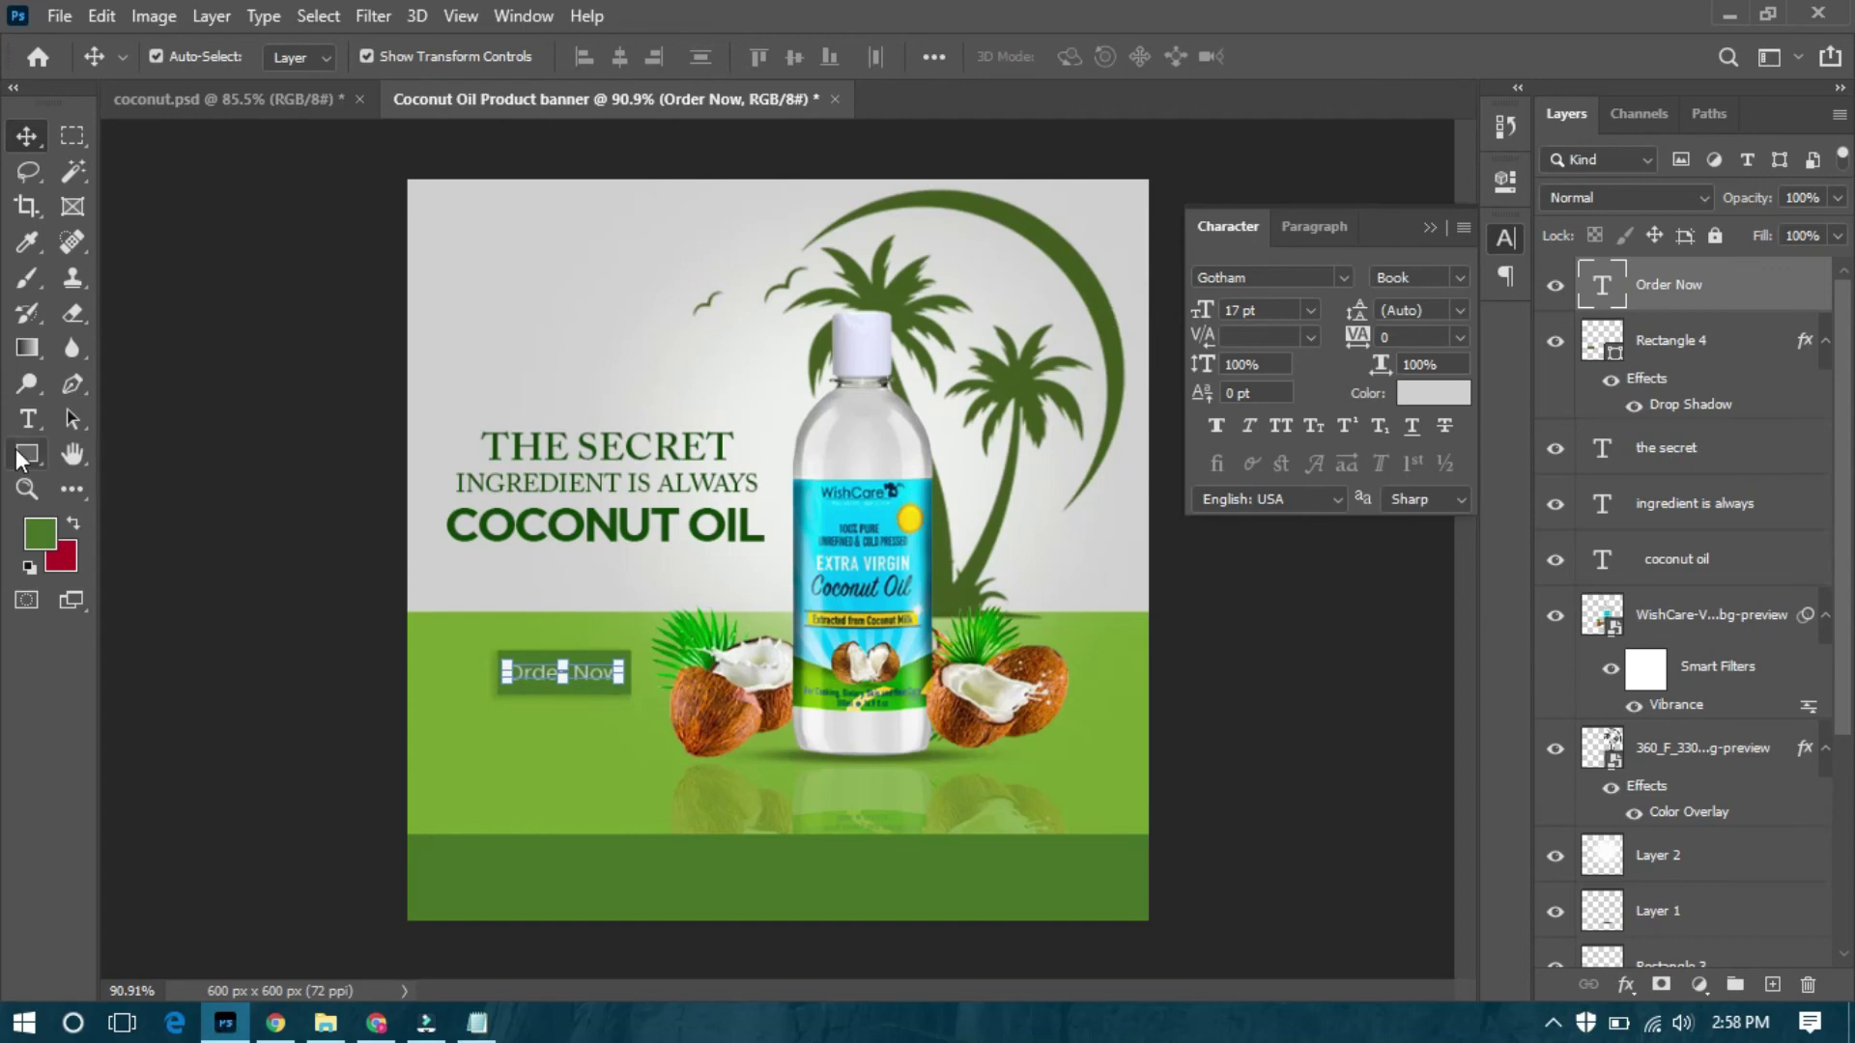
Recolour the button rectangle's outline light grey to match the Order Now text.
left_click(513, 689)
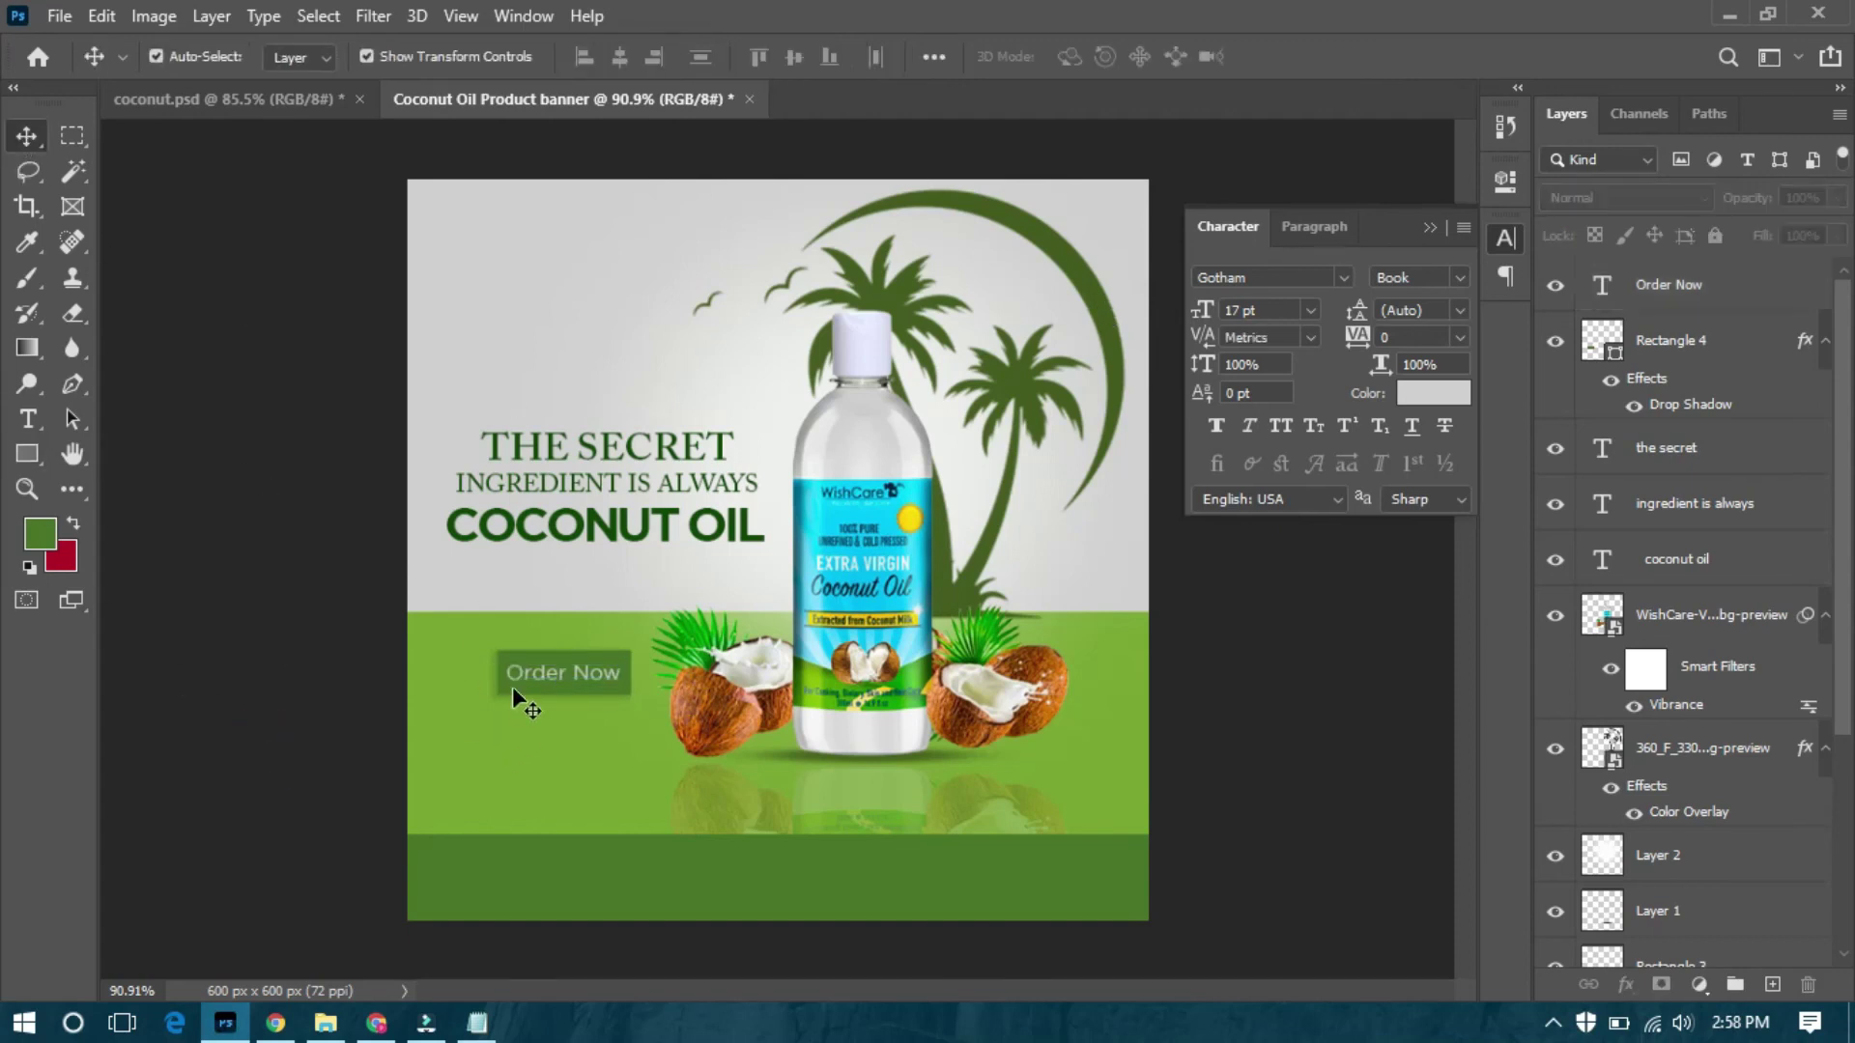
key("u")
left_click(397, 55)
left_click(230, 200)
key("v")
left_click(179, 618)
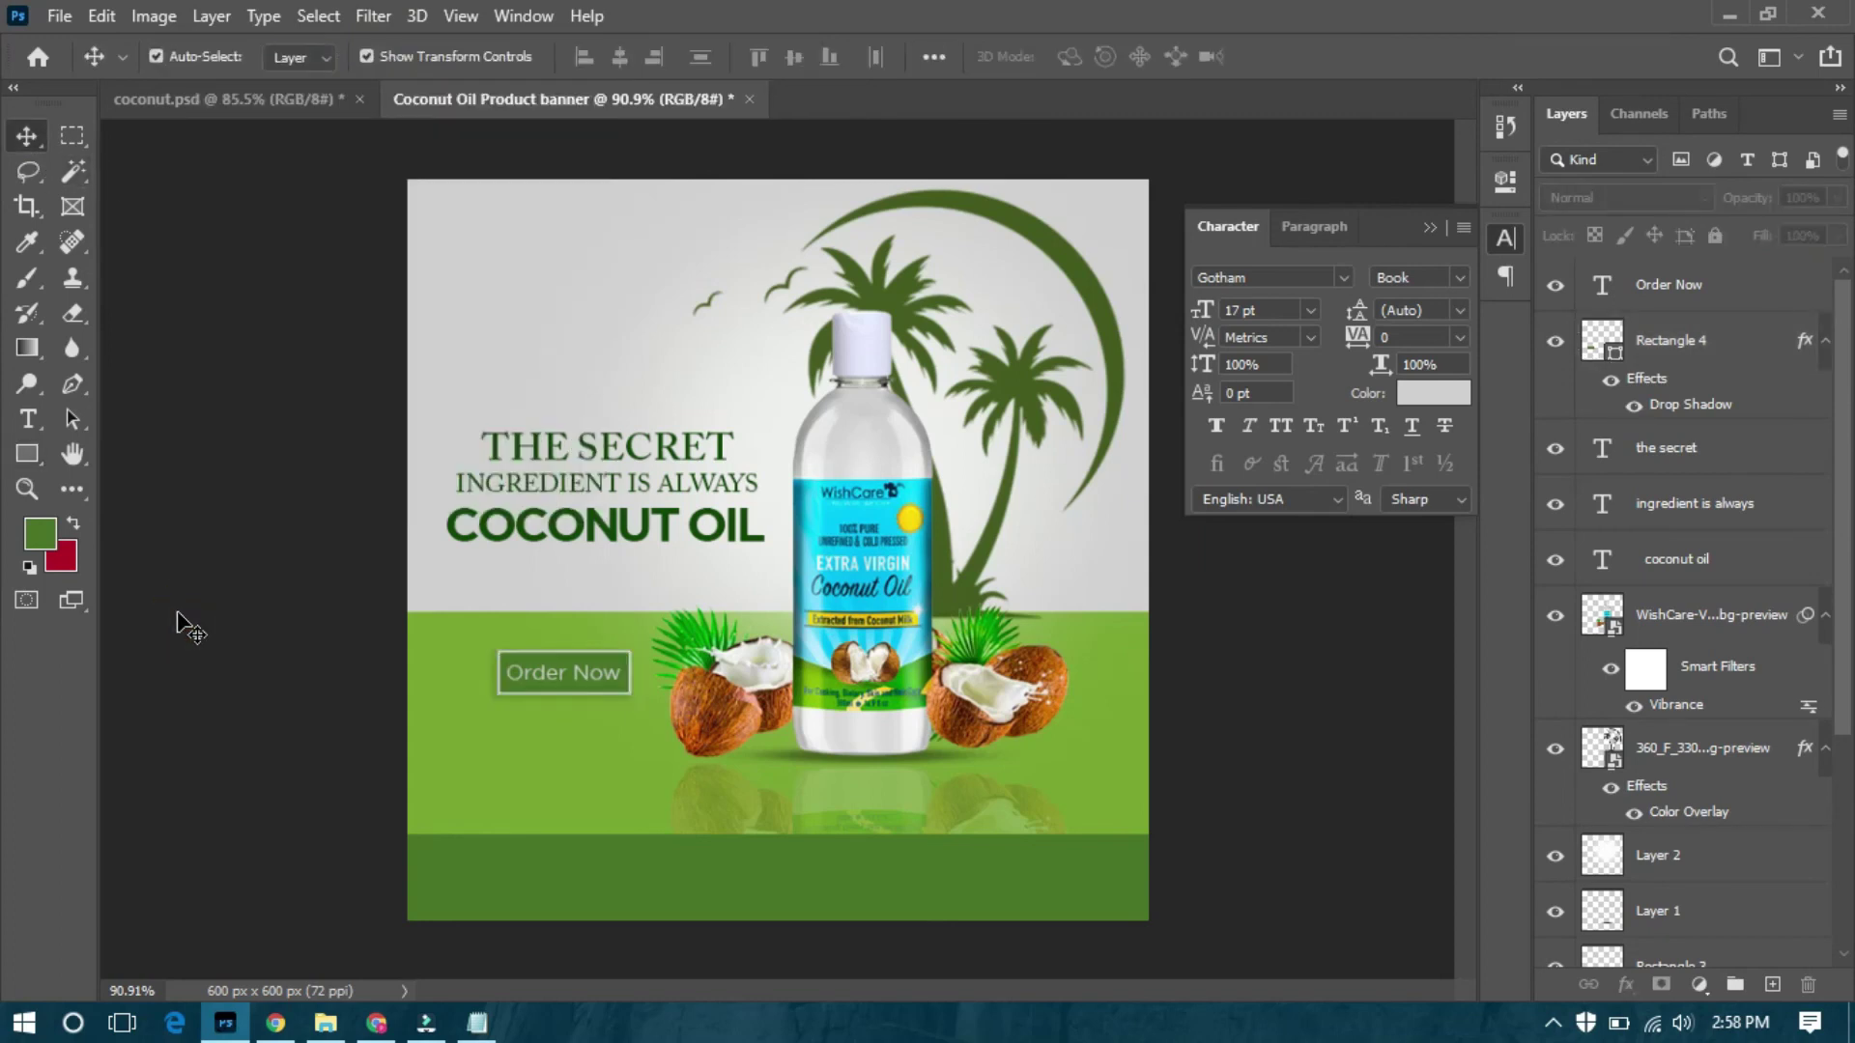
left_click(628, 446)
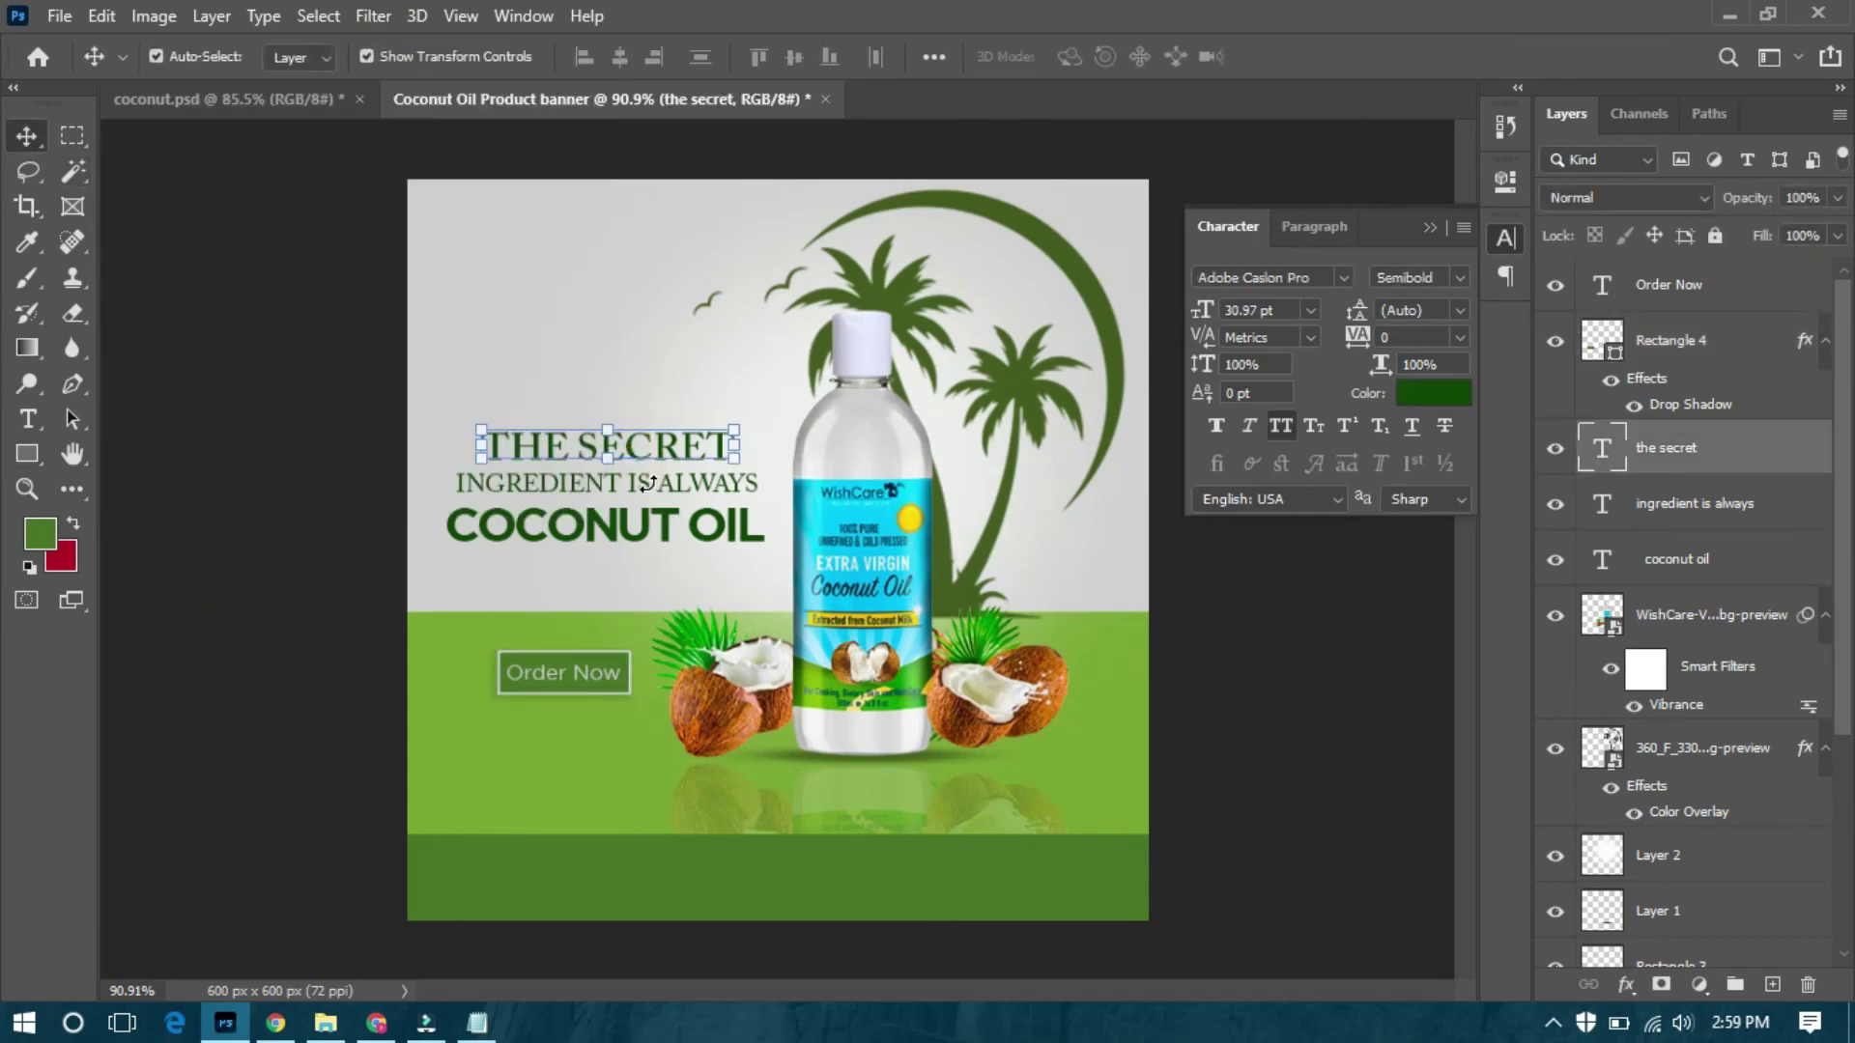